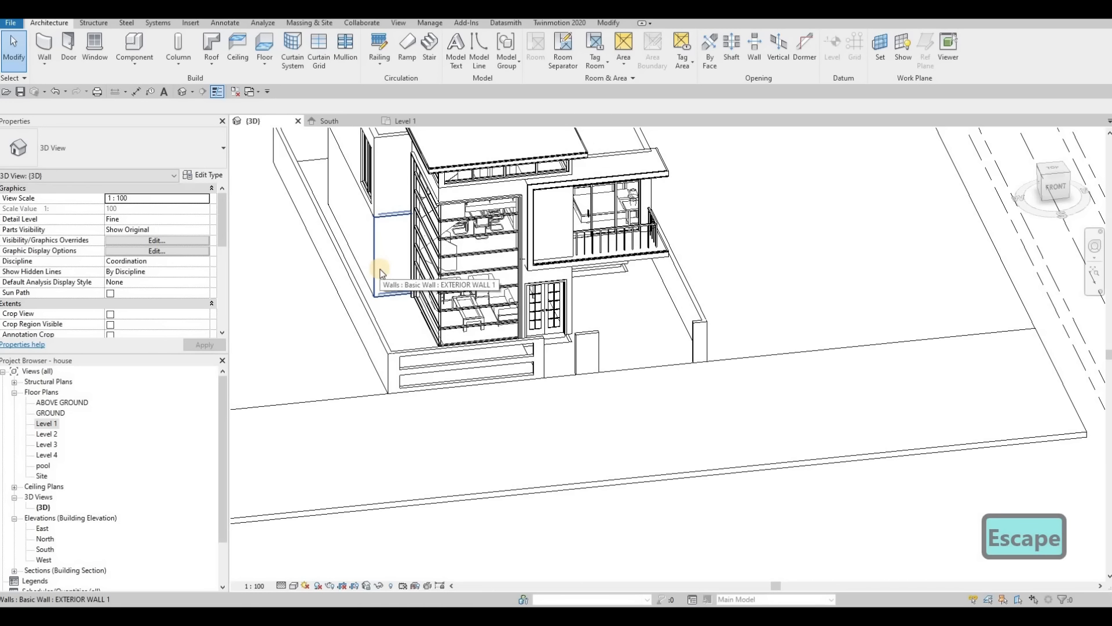
Step: Set the base constraint of the connected ground-floor EXTERIOR WALL 1 walls to GROUND
key("Tab")
left_click(380, 273)
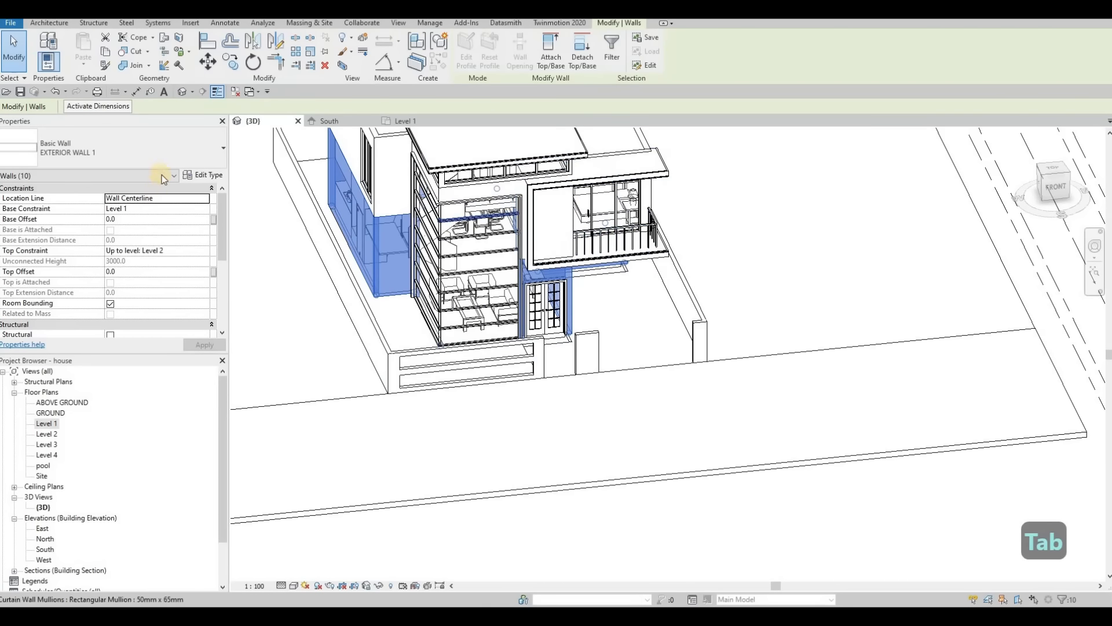
left_click(204, 208)
left_click(139, 228)
left_click(204, 345)
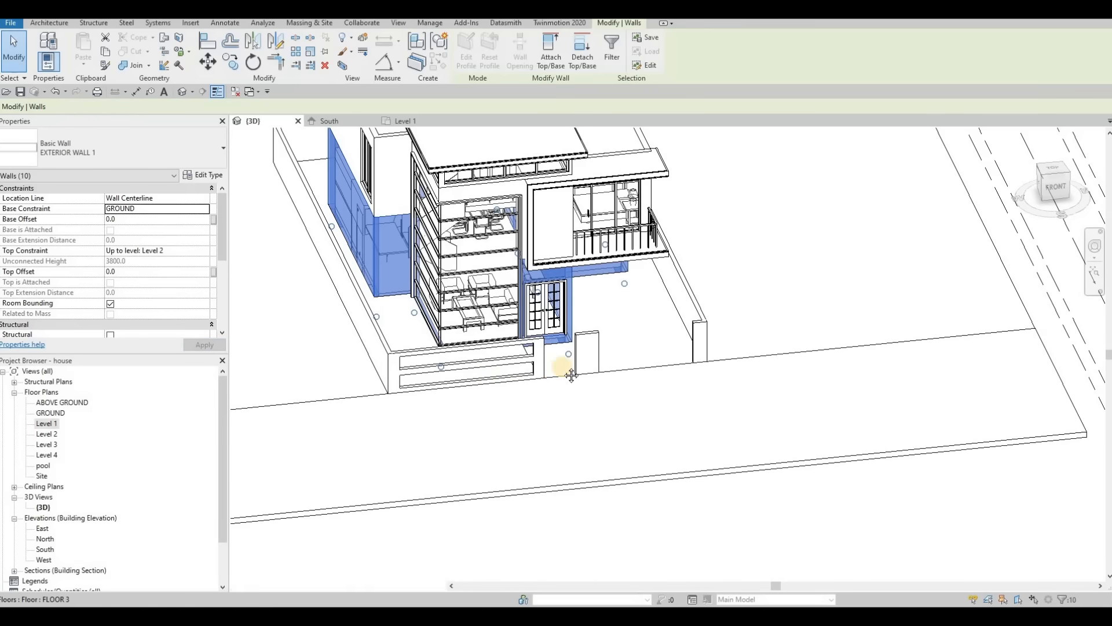
middle_click_drag(517, 384, 666, 283)
key("Escape")
left_click(666, 283)
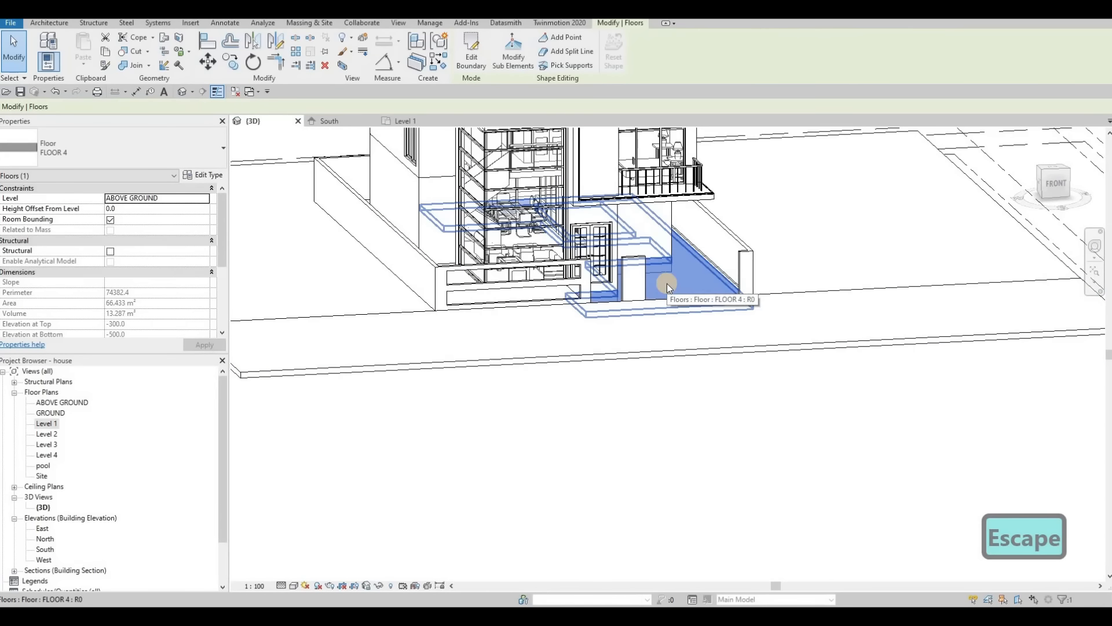
key("Escape")
Step: Set the level of the FLOOR 5 strip in front of the house to GROUND
left_click(453, 316)
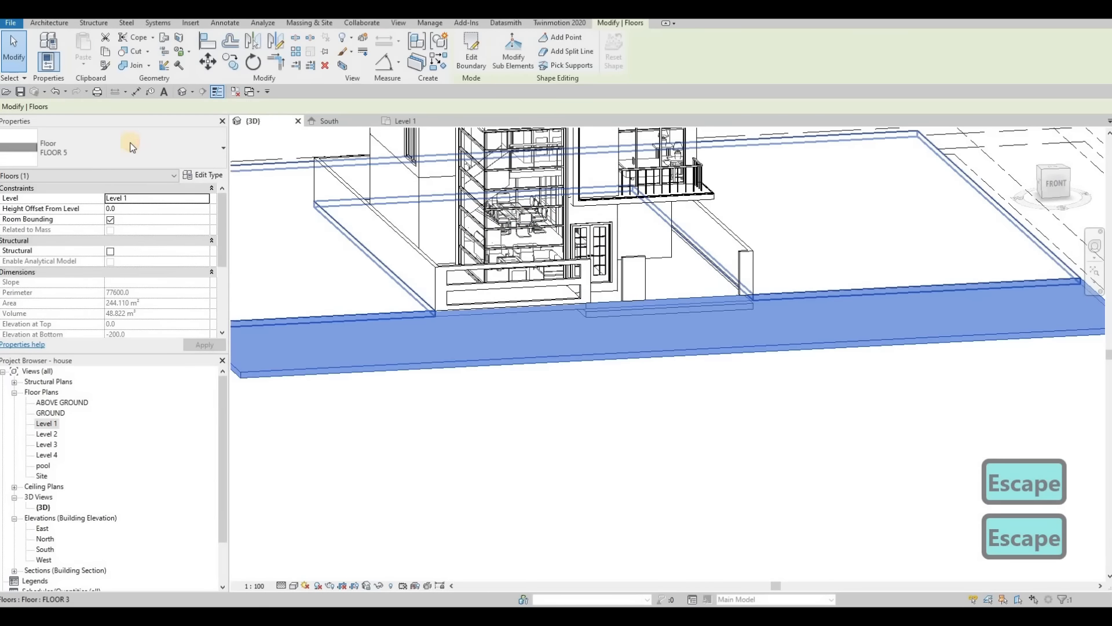
left_click(156, 198)
left_click(151, 217)
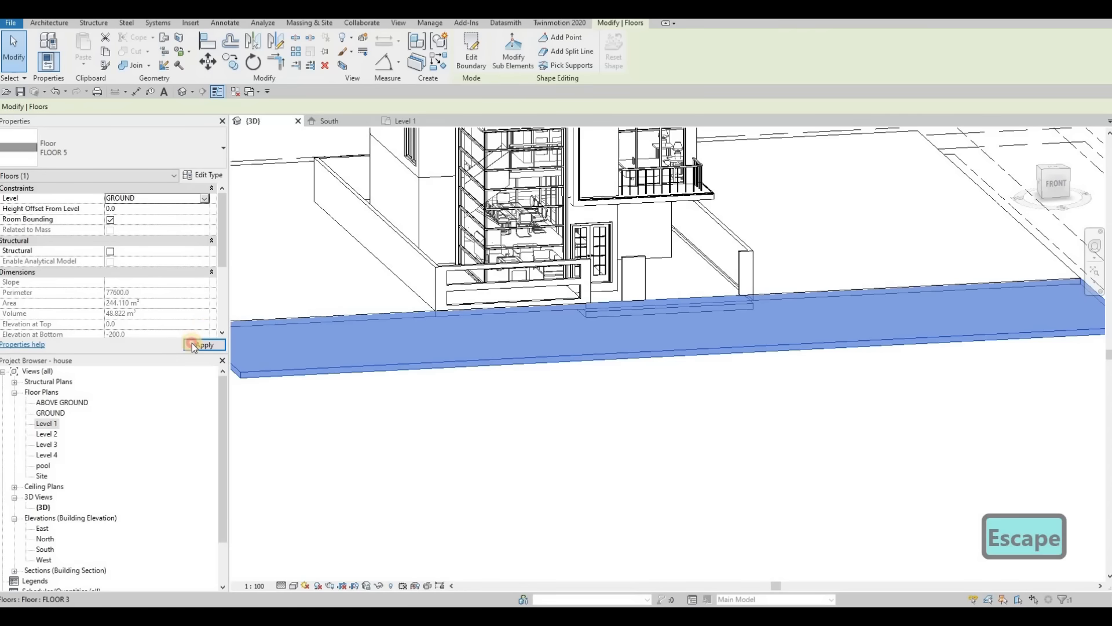
scroll(594, 292, "down", 4)
key("Escape")
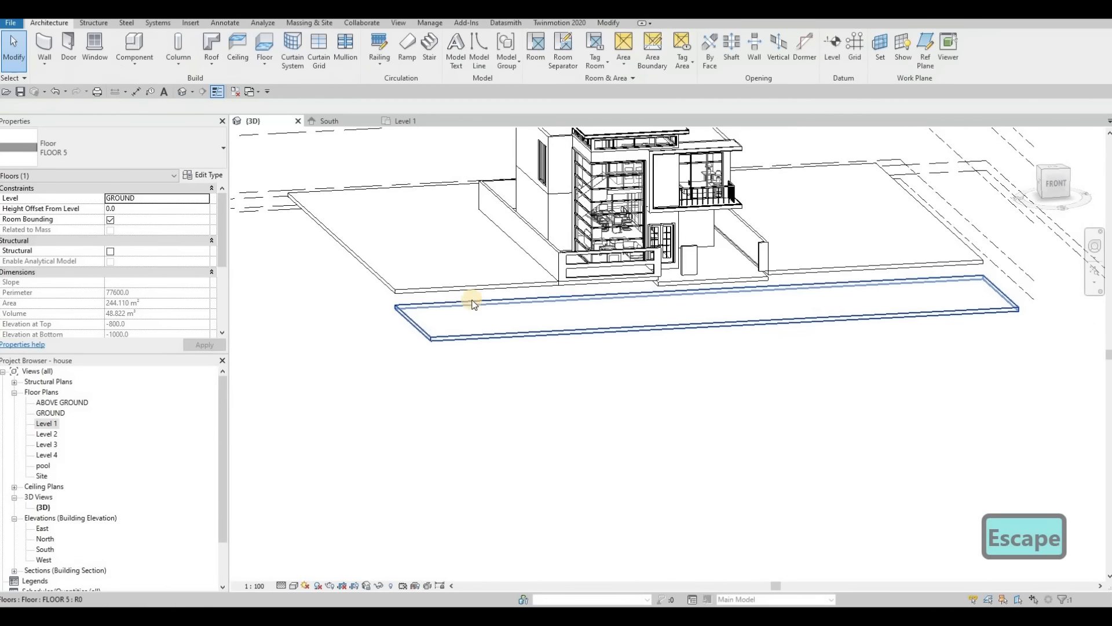
Step: Set the level of the large FLOOR 3 slab surrounding the plot to GROUND
left_click(457, 300)
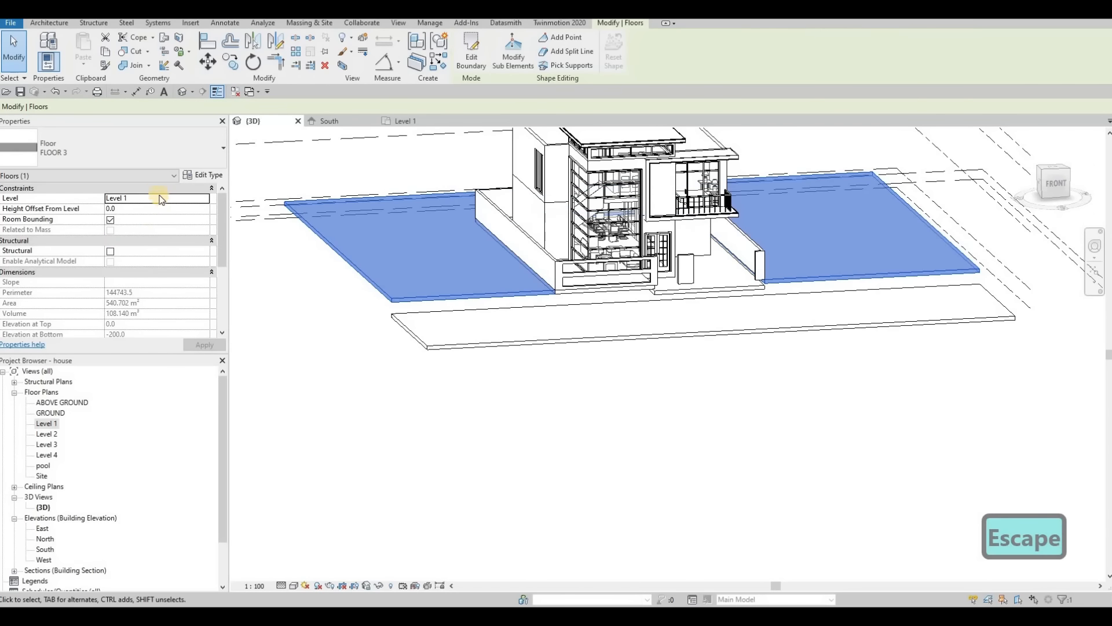
left_click(203, 200)
left_click(204, 198)
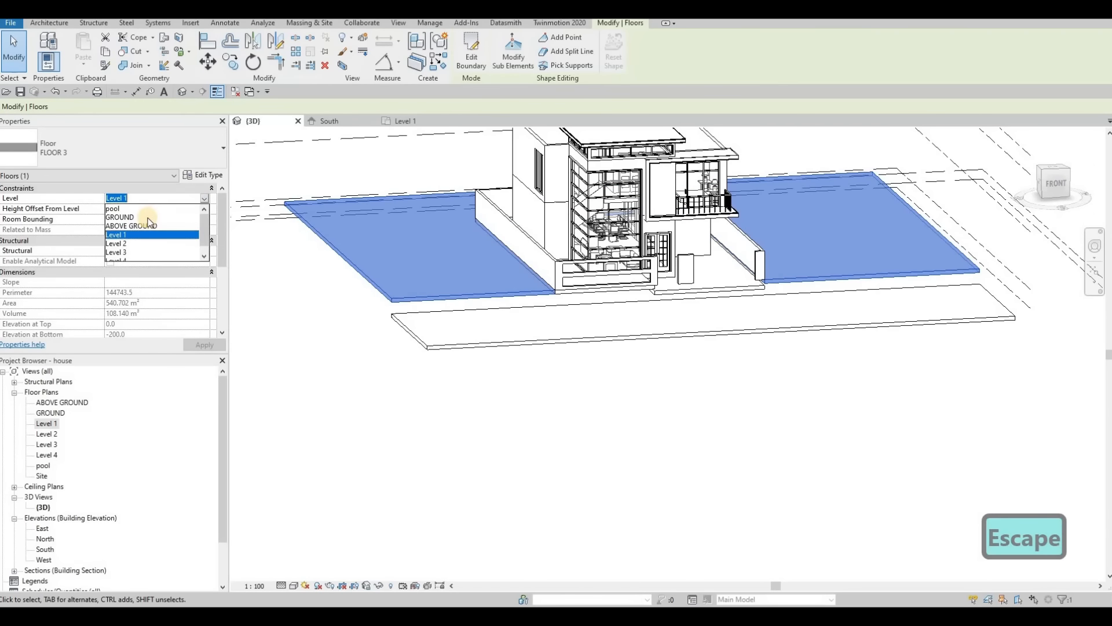
left_click(132, 225)
Step: Select the connected chain of boundary walls around the plot and delete it
middle_click_drag(637, 348, 568, 370, "shift")
key("Tab")
left_click(560, 308)
key("Delete")
Step: Set the level of the FLOOR 3 slab directly around the house to ABOVE GROUND
middle_click_drag(606, 302, 637, 255, "shift")
scroll(545, 265, "up", 3)
middle_click_drag(536, 261, 457, 268)
left_click(457, 269)
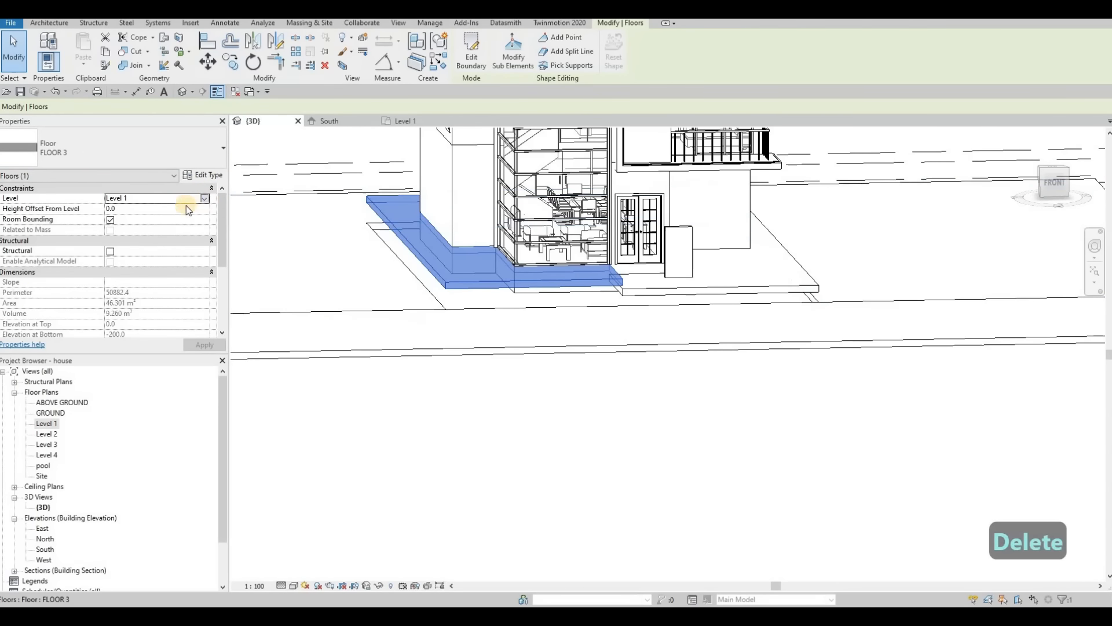
left_click(204, 198)
left_click(154, 226)
left_click(204, 344)
key("Escape")
Step: Delete the remaining short boundary wall in front of the entrance door
middle_click_drag(745, 348, 728, 319, "shift")
left_click(780, 300)
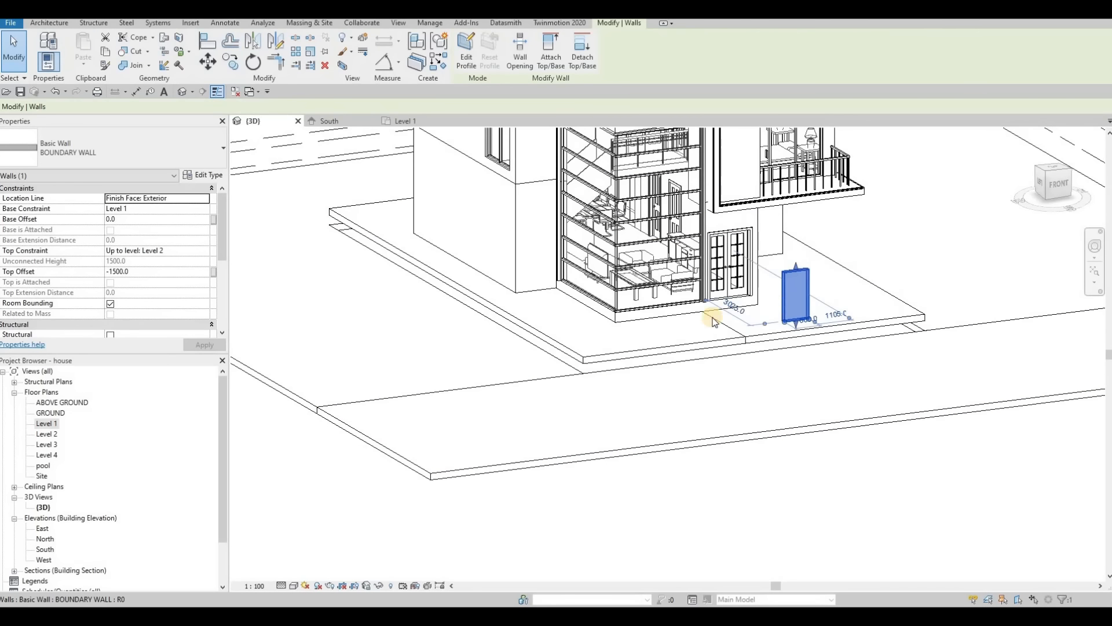
key("Delete")
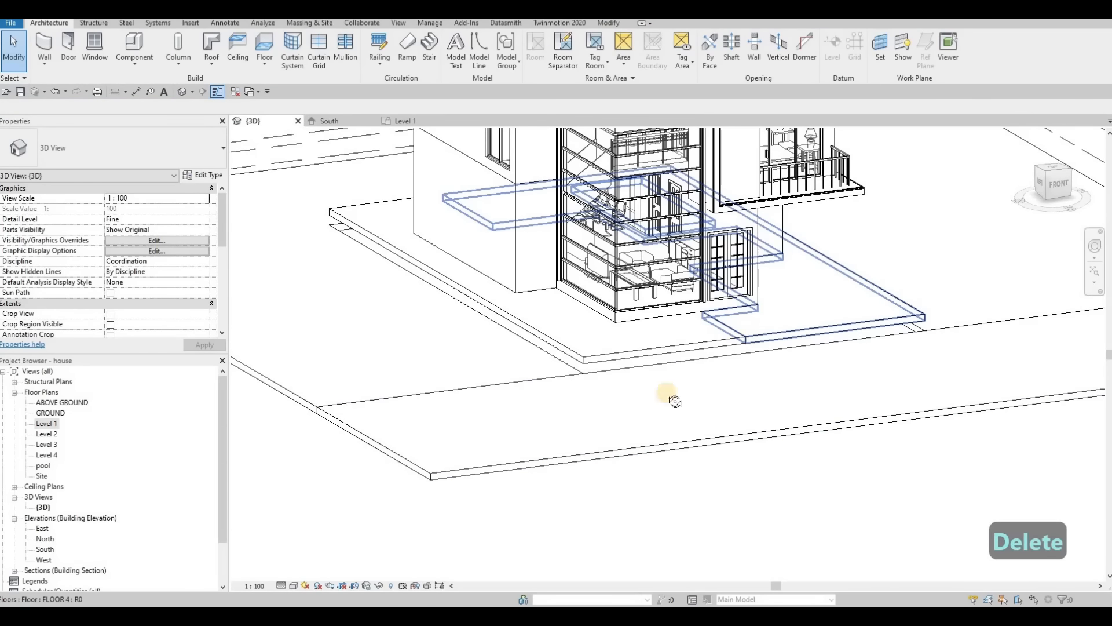
Step: Set the base constraint of the four connected pool walls to GROUND
middle_click_drag(675, 400, 648, 258, "shift")
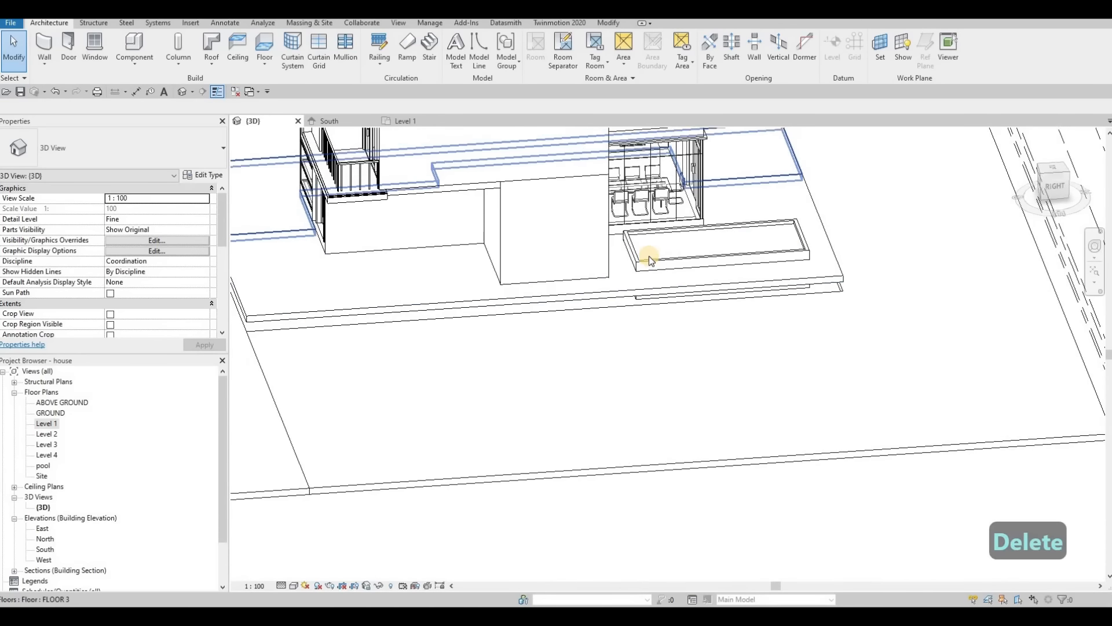
scroll(649, 256, "up", 1)
key("Tab")
left_click(652, 257)
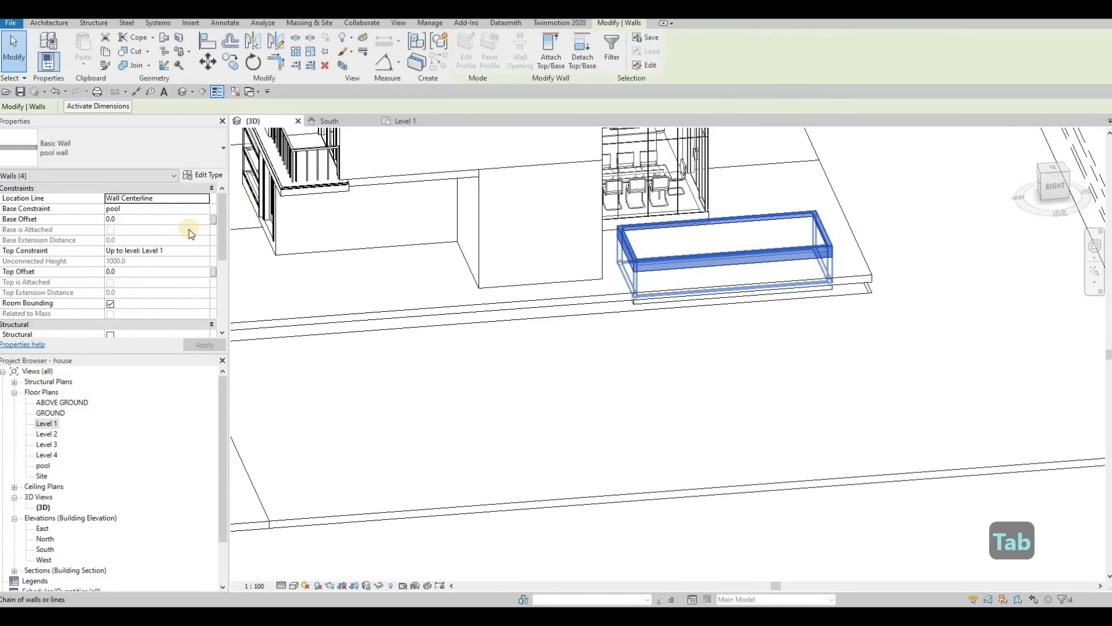
left_click(203, 210)
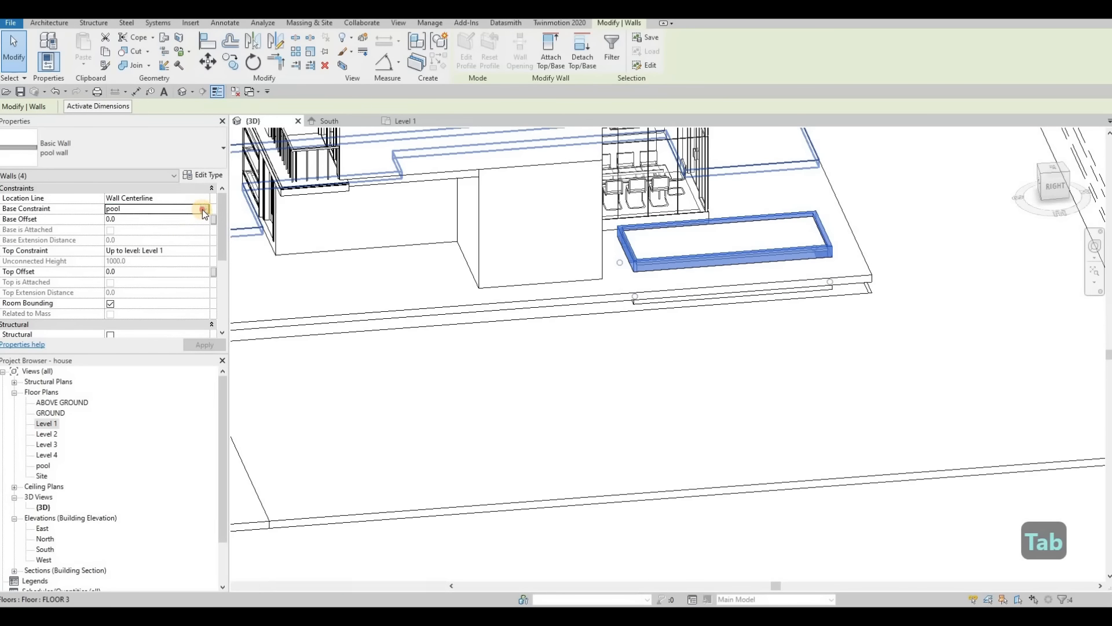
left_click(203, 209)
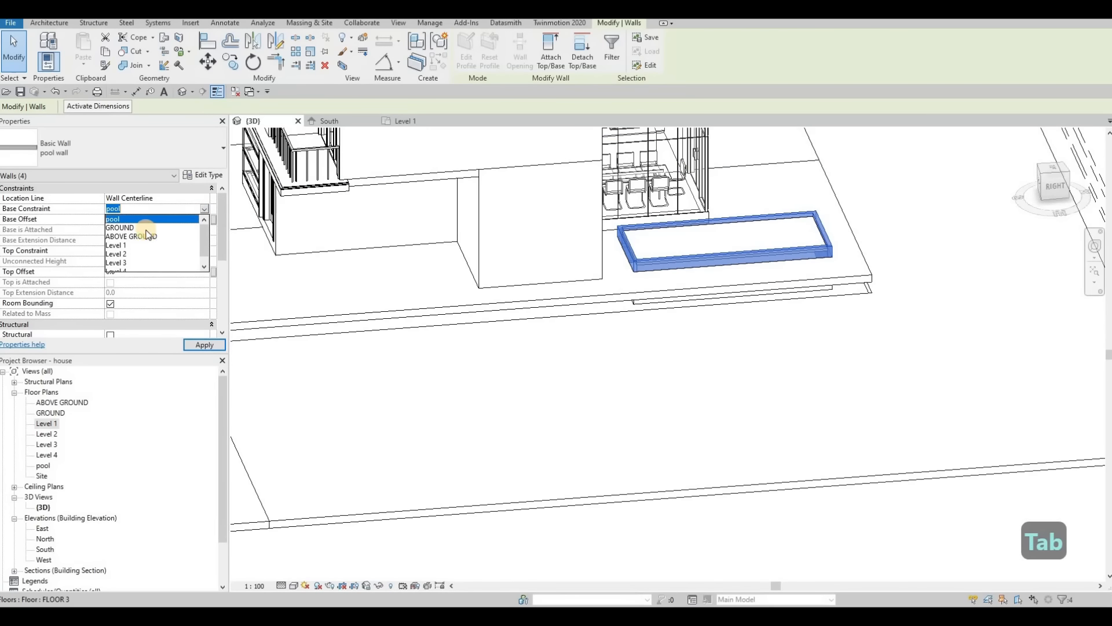
left_click(146, 228)
left_click(193, 342)
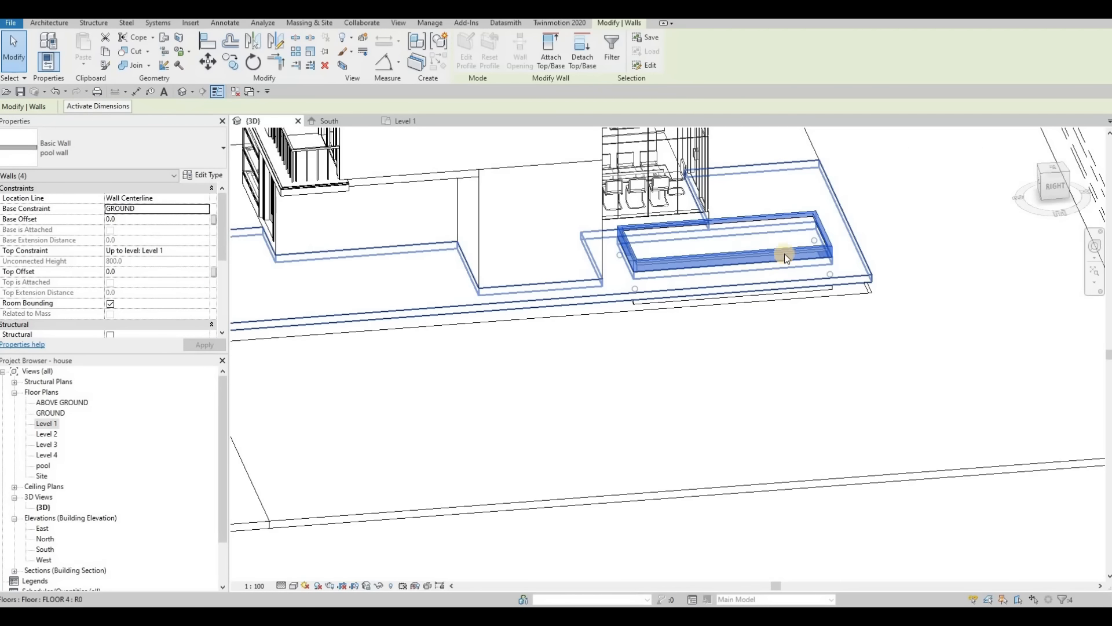
key("Escape")
key("Escape")
Step: Lower the top of the pool's long outer wall to a top offset of -300
scroll(784, 252, "up", 2)
left_click(736, 257)
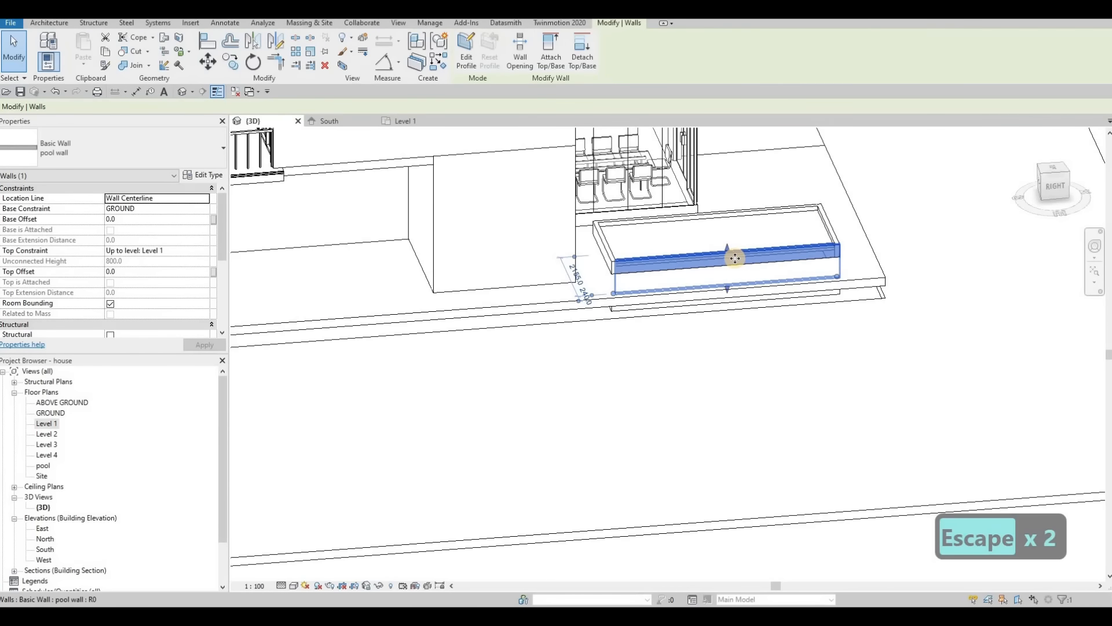
scroll(736, 257, "up", 1)
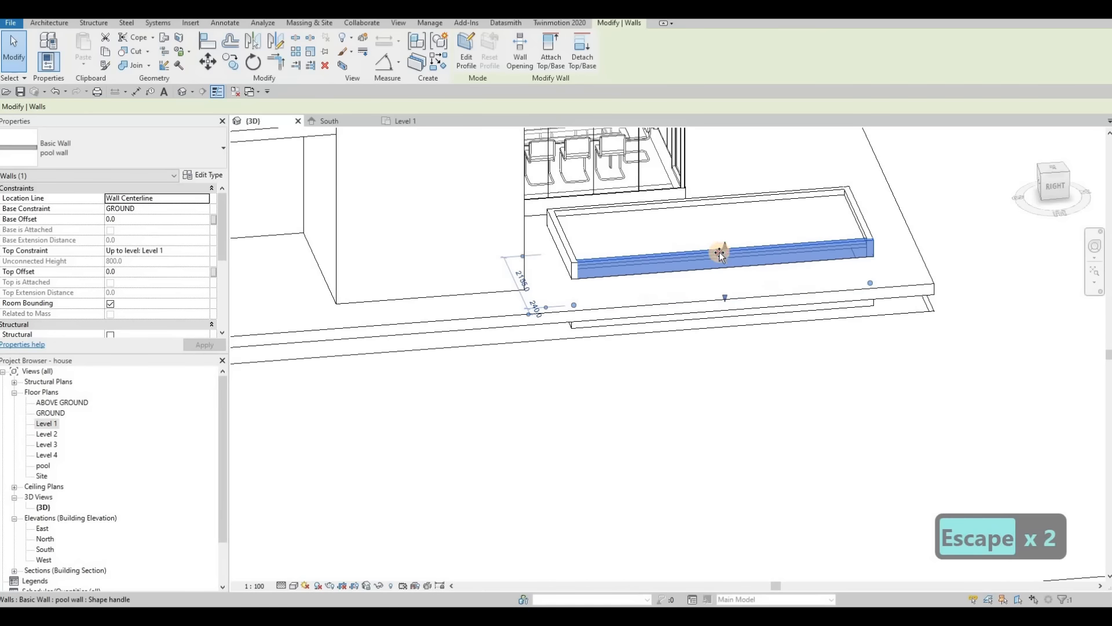
left_click_drag(721, 253, 715, 261)
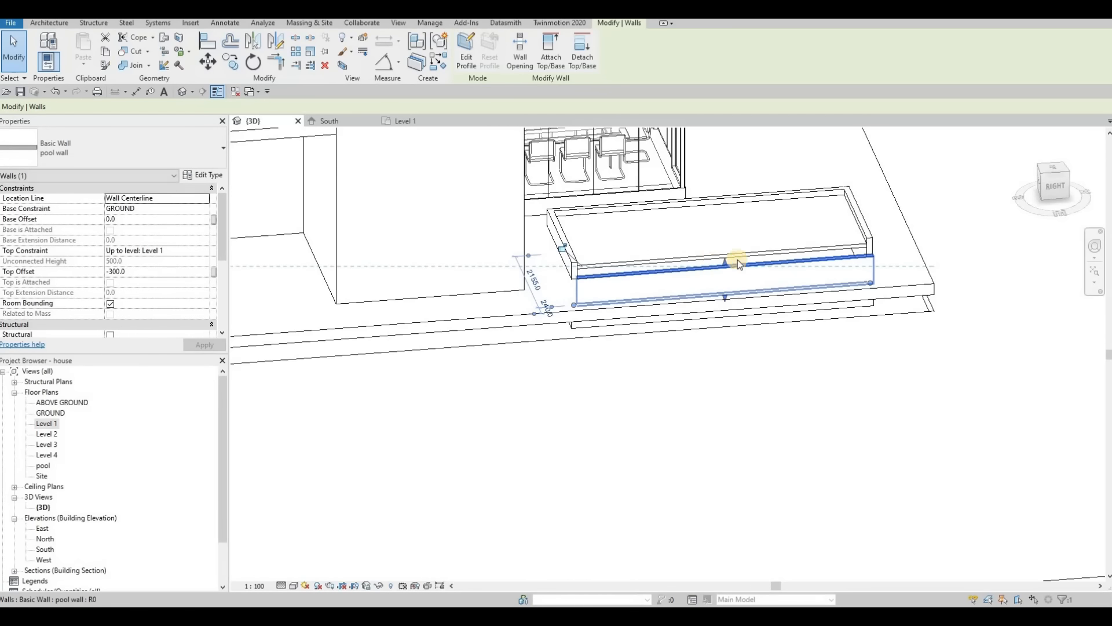
key("Escape")
key("Escape")
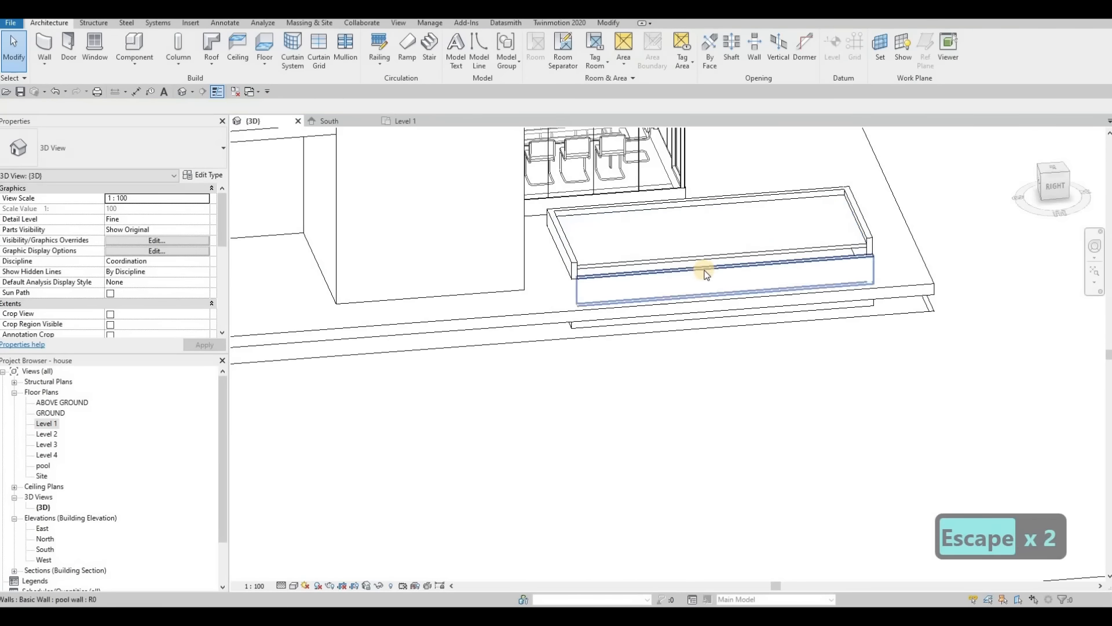
Step: Set the top offset of the remaining pool walls to -300
left_click(860, 216)
left_click(156, 271)
key("BackSpace")
type("-300")
key("Escape")
Step: Try to lower the top face of the generic model inside the pool
left_click(710, 258)
left_click_drag(708, 243, 687, 252)
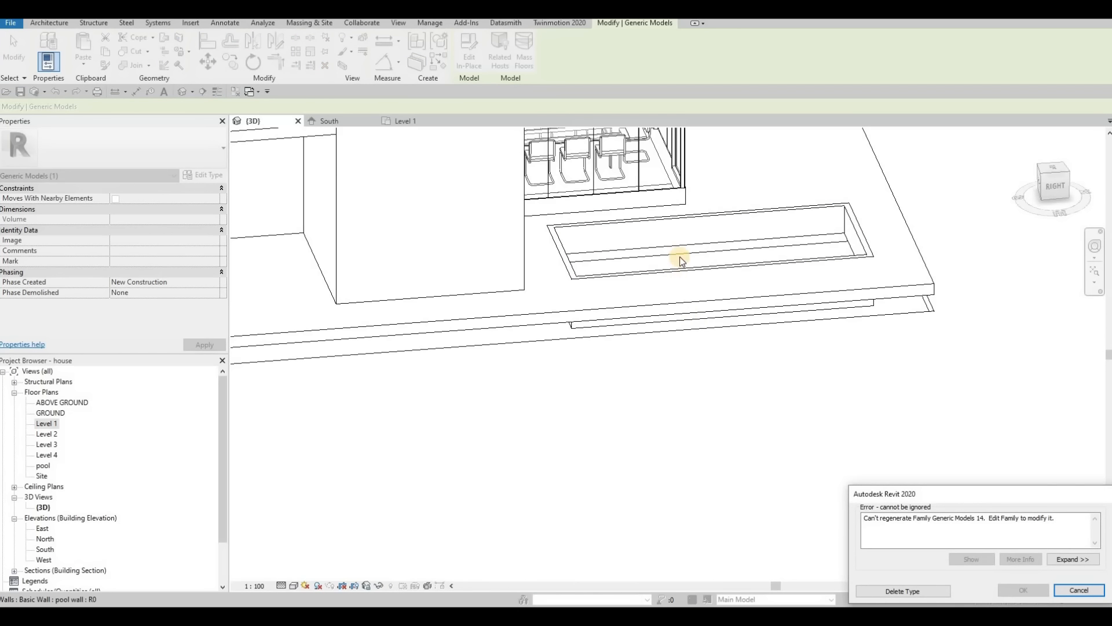
key("Escape")
Step: Adjust the height of the generic model inside the pool with its shape handles
scroll(658, 247, "up", 3)
left_click(742, 233)
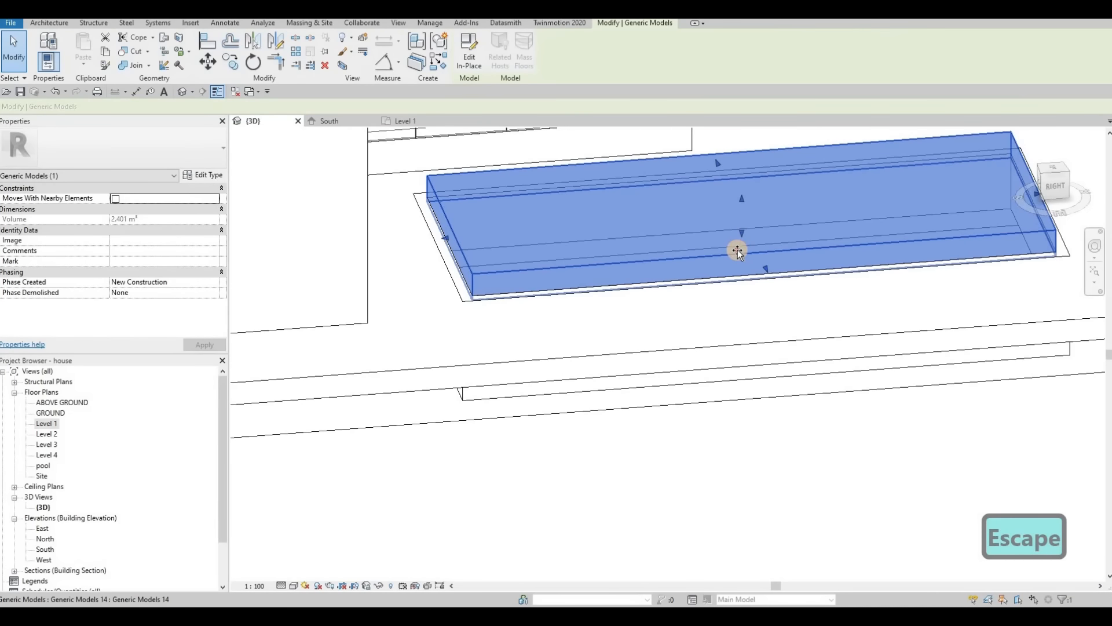
left_click_drag(736, 246, 742, 201)
scroll(741, 243, "down", 5)
key("Escape")
key("Escape")
Step: In the Level 1 plan, edit the surrounding FLOOR 3 slab's boundary by moving its west edge inward, and finish the sketch
middle_click_drag(684, 324, 669, 388, "shift")
scroll(669, 388, "down", 1)
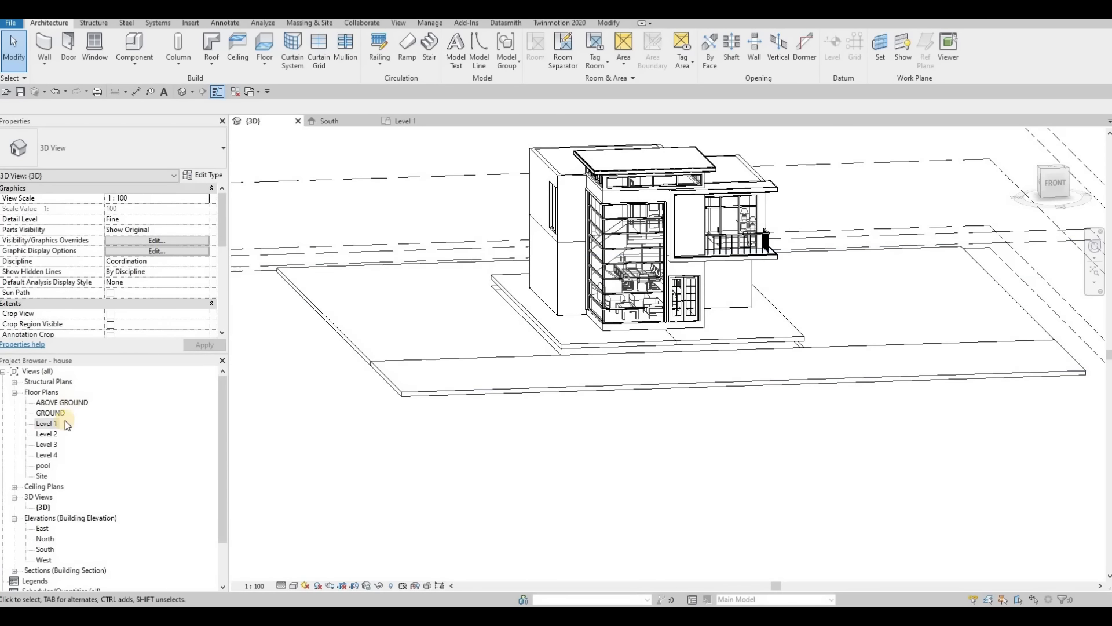
double_click(49, 423)
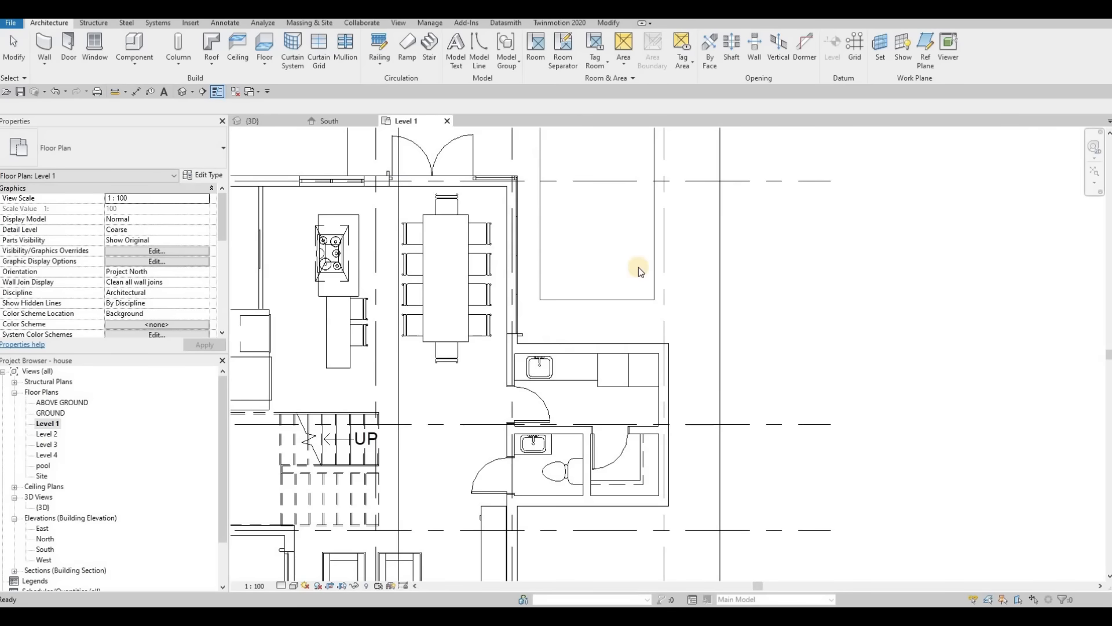
scroll(585, 249, "down", 5)
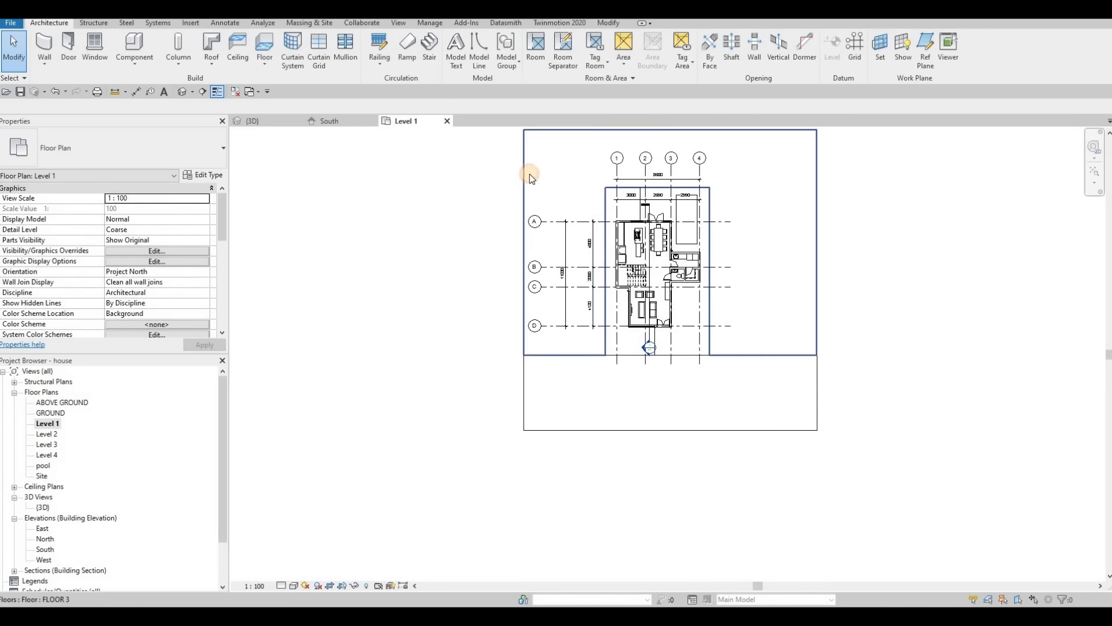
left_click(529, 174)
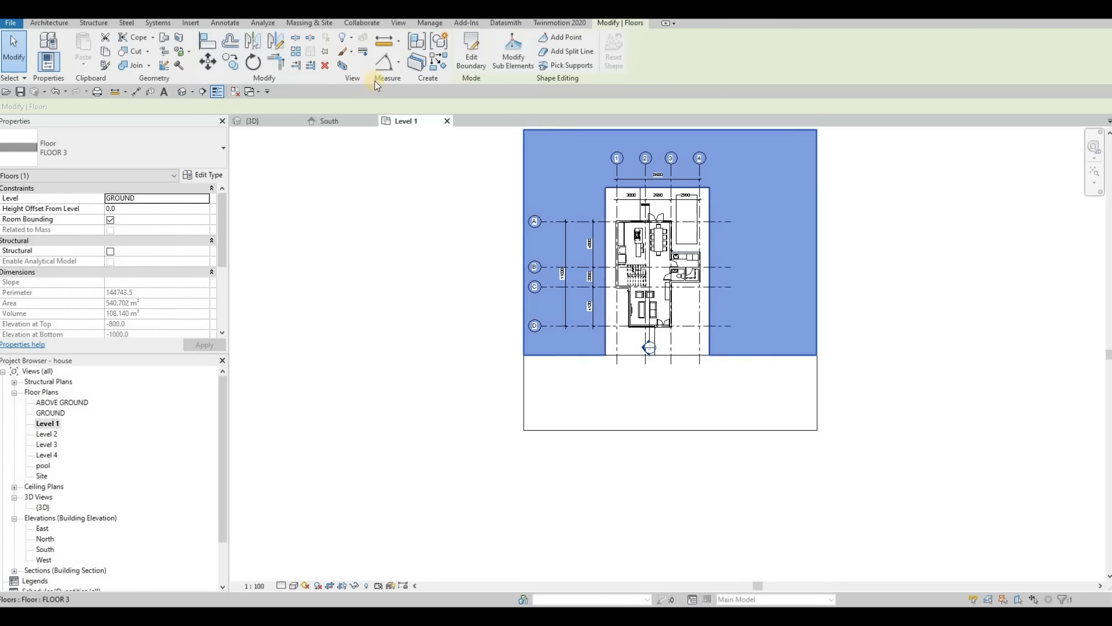
left_click(472, 53)
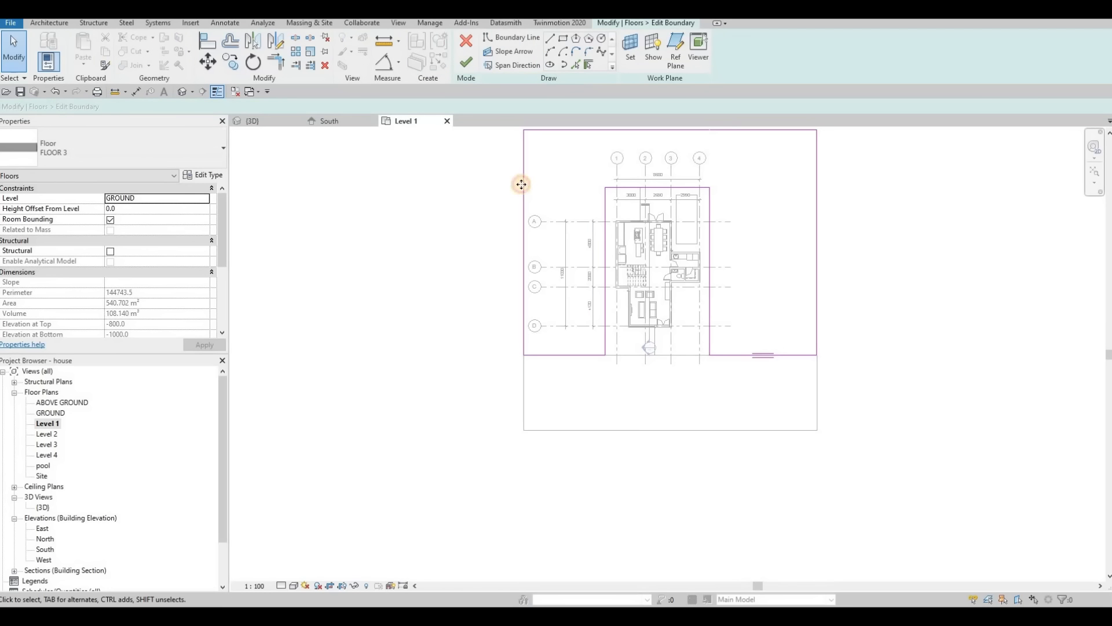
left_click_drag(521, 184, 555, 183)
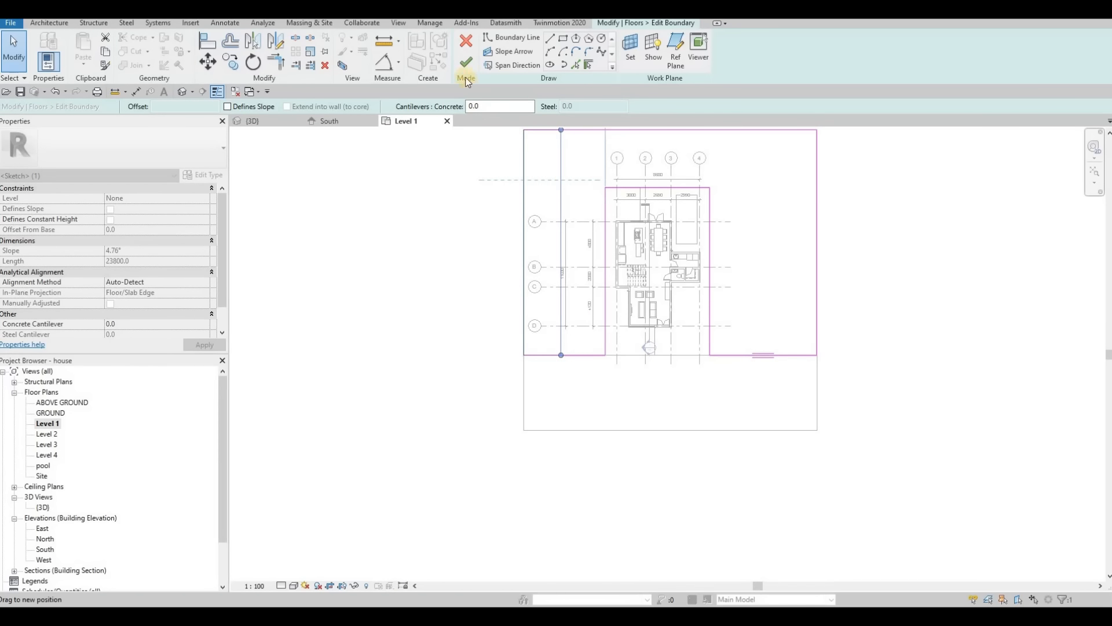
left_click(463, 65)
Step: In the FLOOR 5 boundary, sketch a rectangle about 23900 mm long along the west side of the plot
scroll(519, 574, "down", 2)
left_click(562, 38)
left_click(550, 237)
left_click(490, 409)
key("Escape")
key("Escape")
key("Escape")
Step: Set the width of the front strip in the FLOOR 5 boundary to 8000 mm
left_click(579, 465)
left_click(491, 441)
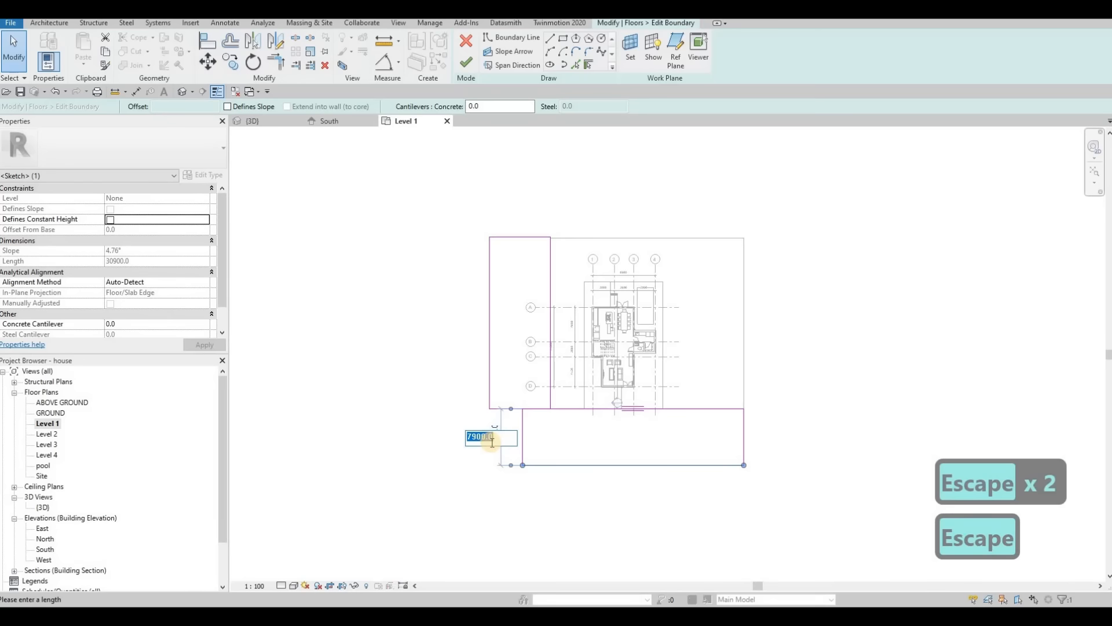
type("8000")
key("Return")
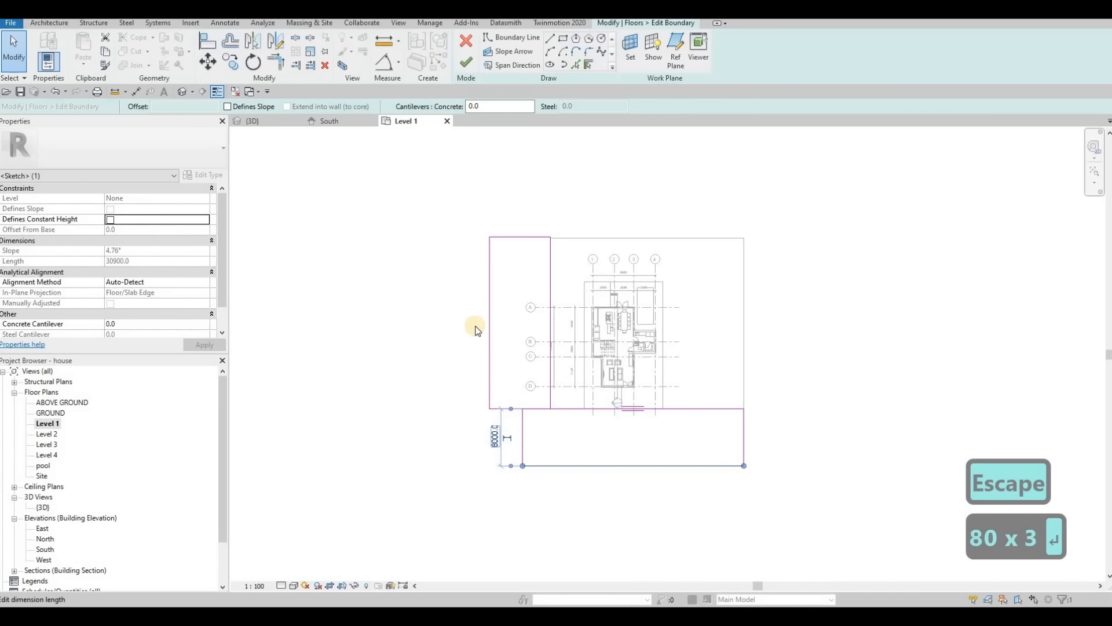
Step: Set the width of the west side rectangle in the FLOOR 5 boundary to 8000 mm
key("Escape")
key("Escape")
left_click(490, 381)
left_click_drag(522, 430, 551, 402)
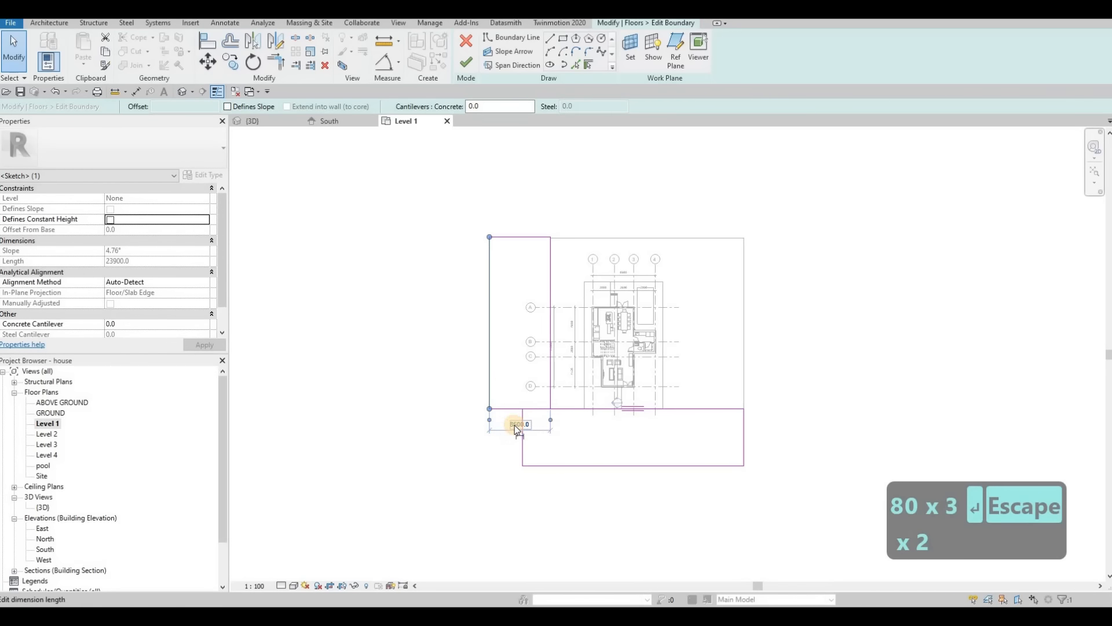
left_click(516, 427)
type("8000")
key("Return")
Step: Extend the front strip westward past the side rectangle by moving its west end edge
left_click_drag(522, 449, 313, 450)
key("Escape")
key("Escape")
key("Escape")
Step: Split the boundary line shared by the front strip and the side rectangle
key("s")
key("l")
left_click(524, 408)
key("Escape")
key("Escape")
key("t")
key("r")
key("Escape")
key("Escape")
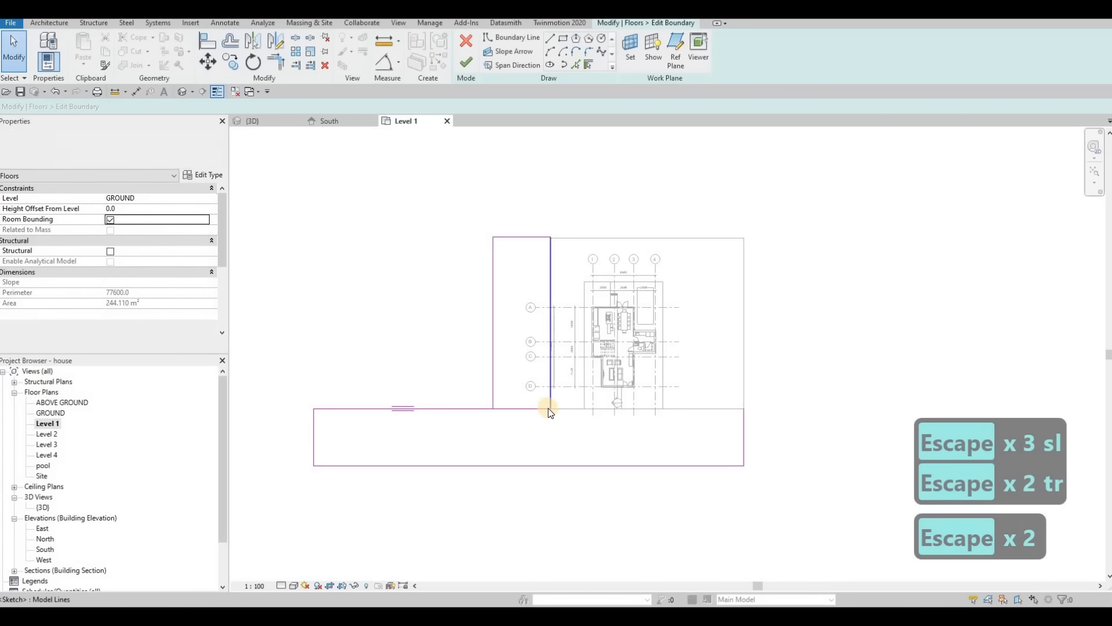
Step: Trim the boundary lines where the side rectangle meets the front strip so they join in one outline
key("t")
key("r")
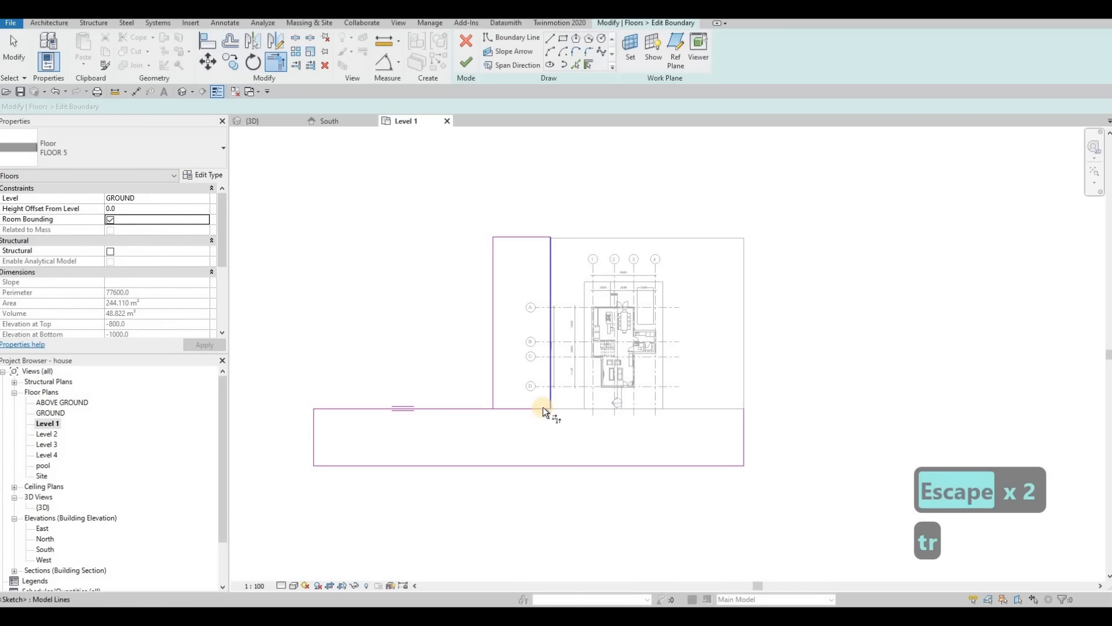
left_click(543, 407)
left_click(659, 404)
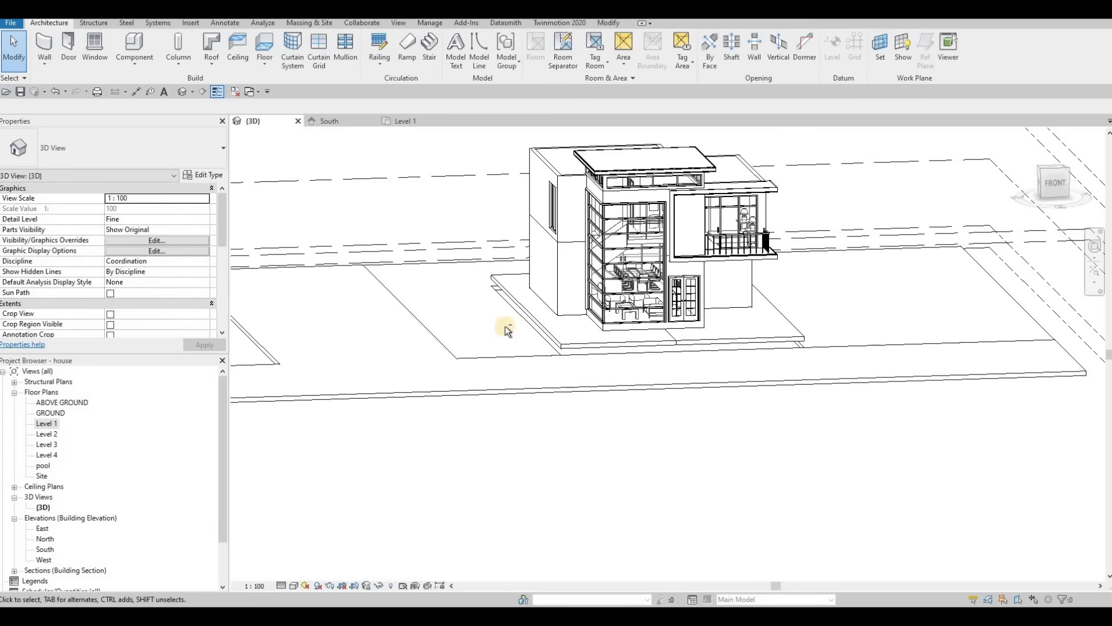
Step: Select the FLOOR 3 slab surrounding the house in the 3D view
key("Escape")
mouse_move(505, 326)
middle_mouse_down("shift")
mouse_move(565, 349)
mouse_move(438, 372)
mouse_move(531, 297)
mouse_move(536, 251)
mouse_move(537, 264)
middle_mouse_up("shift")
left_click(537, 264)
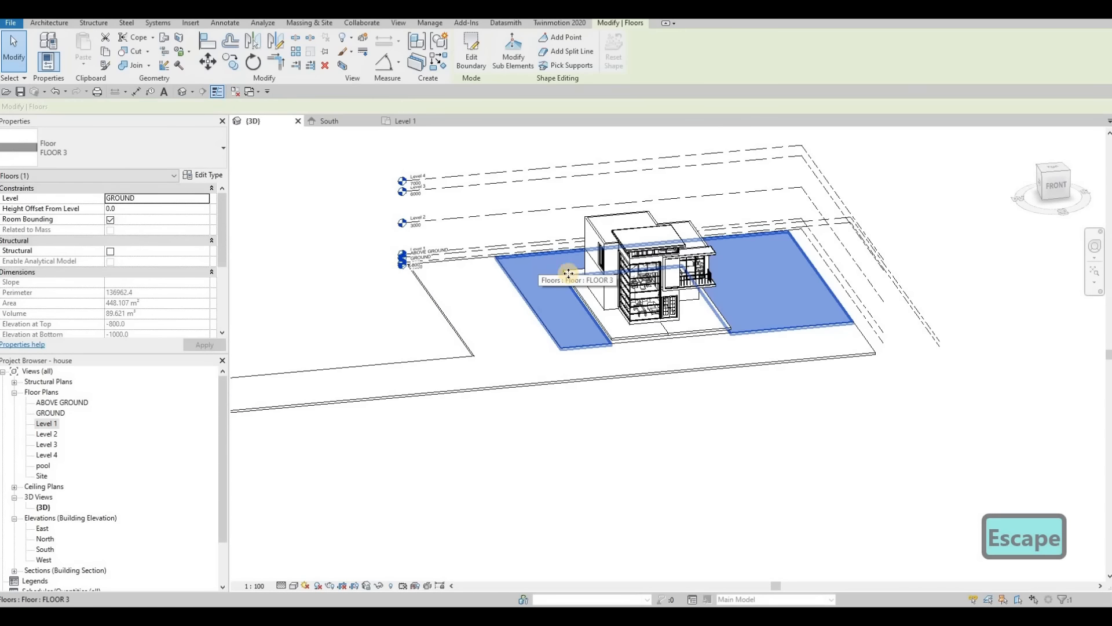
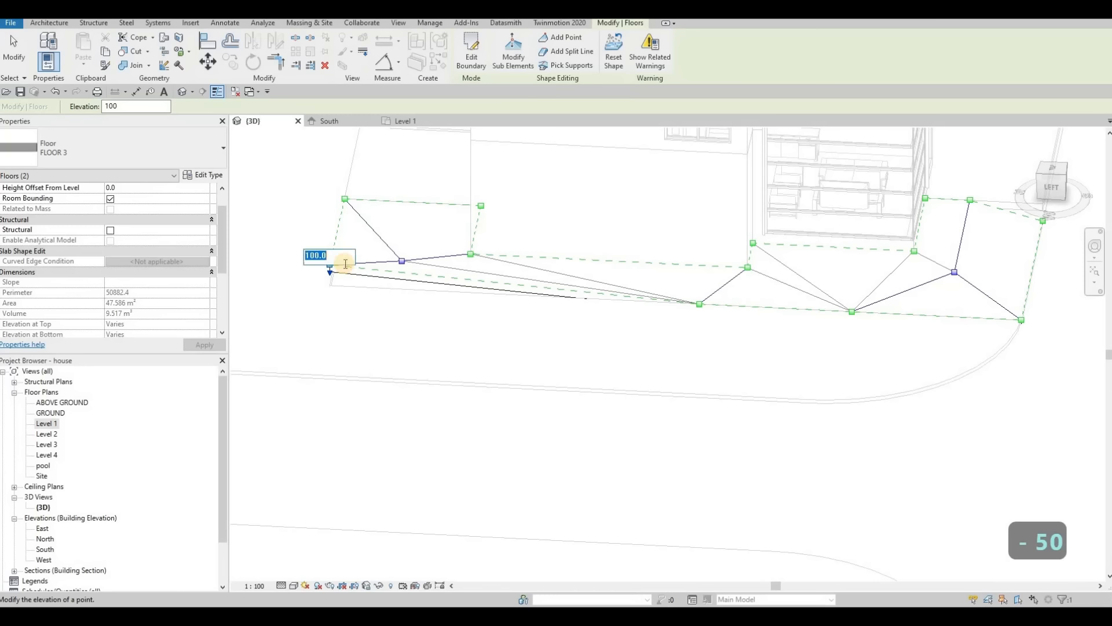
Step: Set the elevation of FLOOR 3's northwest corner point to -500 and lower the north edge's corner beside FLOOR 4
type("-500")
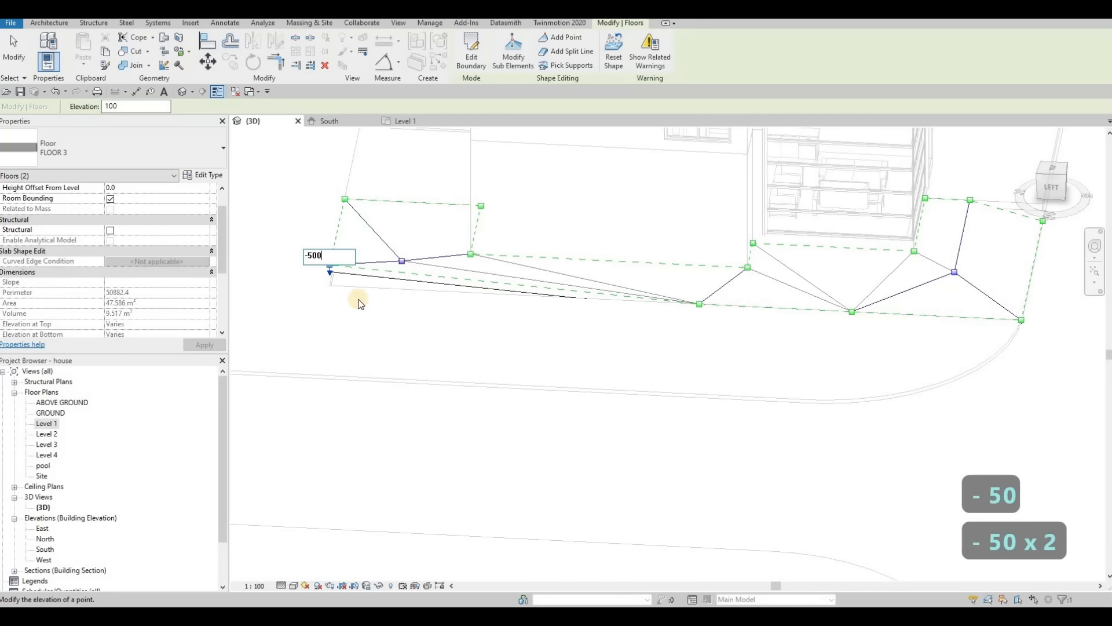
left_click(356, 324)
middle_click_drag(492, 308, 450, 345, "shift")
left_click(449, 341)
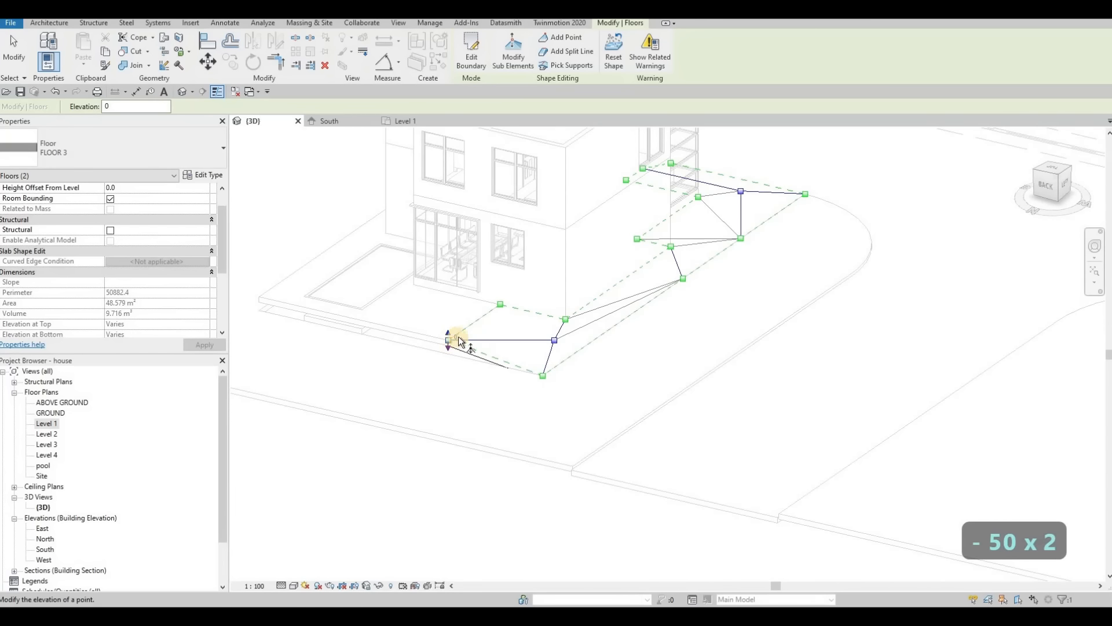
key("Escape")
key("Escape")
Step: Examine the lowered FLOOR 3 edges and the FLOOR 4 slab around the pool, and open the Level 1 floor plan
mouse_move(601, 293)
middle_mouse_down("shift")
mouse_move(645, 324)
mouse_move(588, 296)
middle_mouse_up("shift")
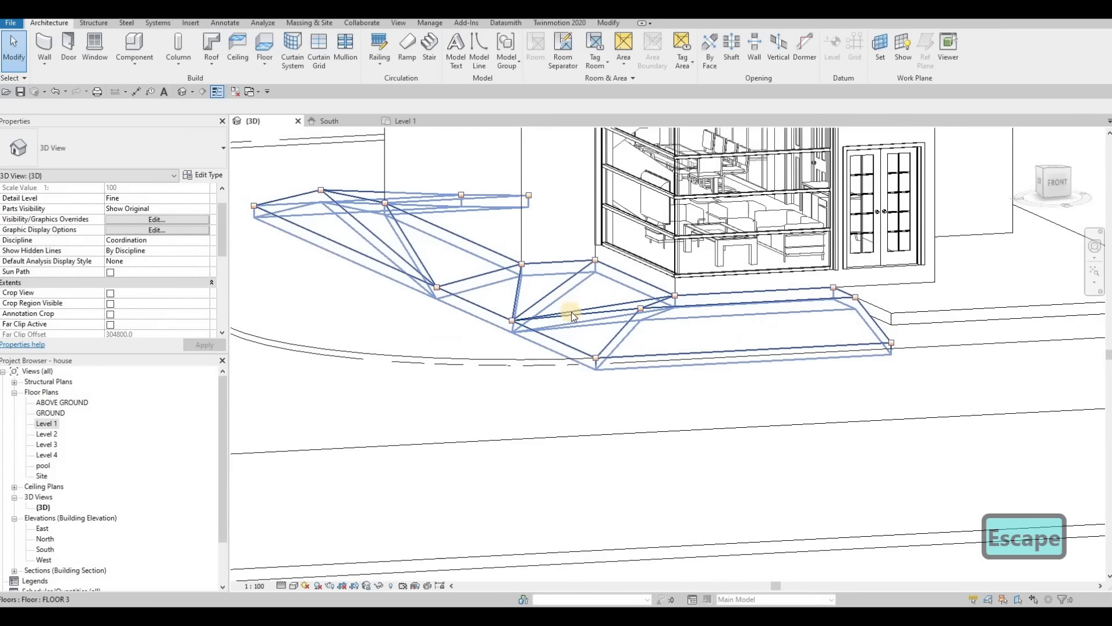
middle_click_drag(633, 336, 759, 313, "shift")
key("Escape")
scroll(867, 405, "down", 5)
scroll(759, 313, "up", 7)
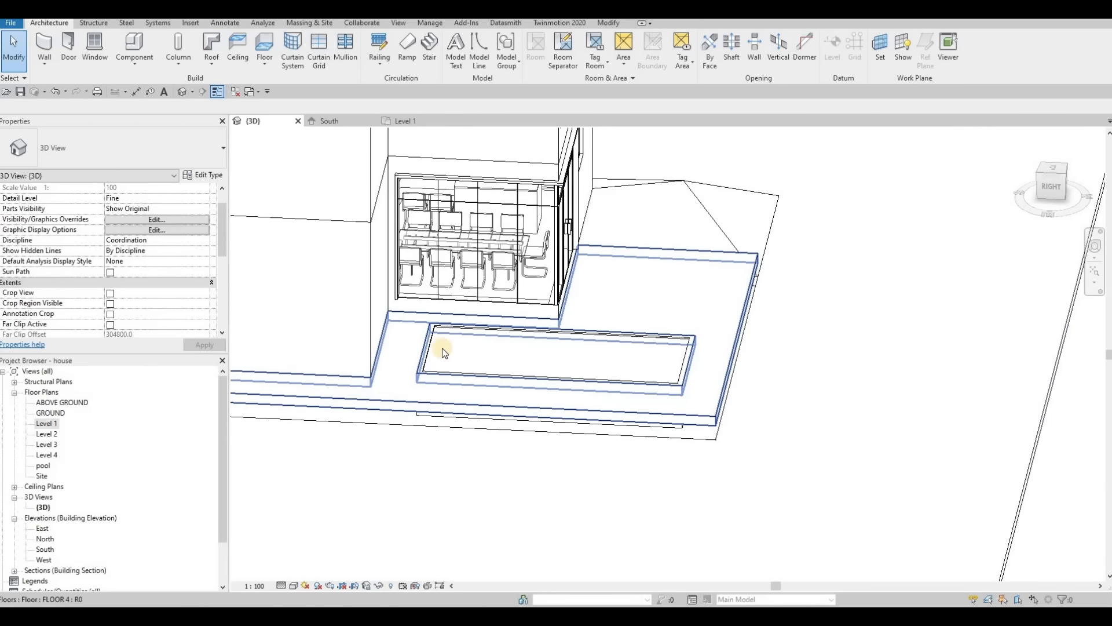
middle_click_drag(442, 347, 504, 228, "shift")
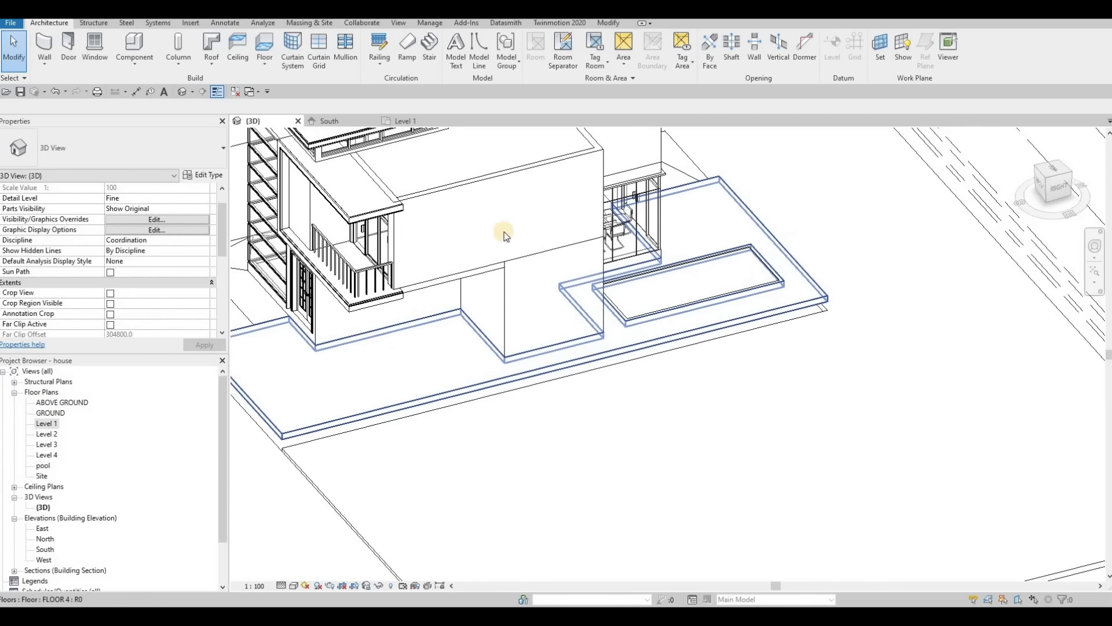
double_click(45, 423)
scroll(645, 252, "down", 6)
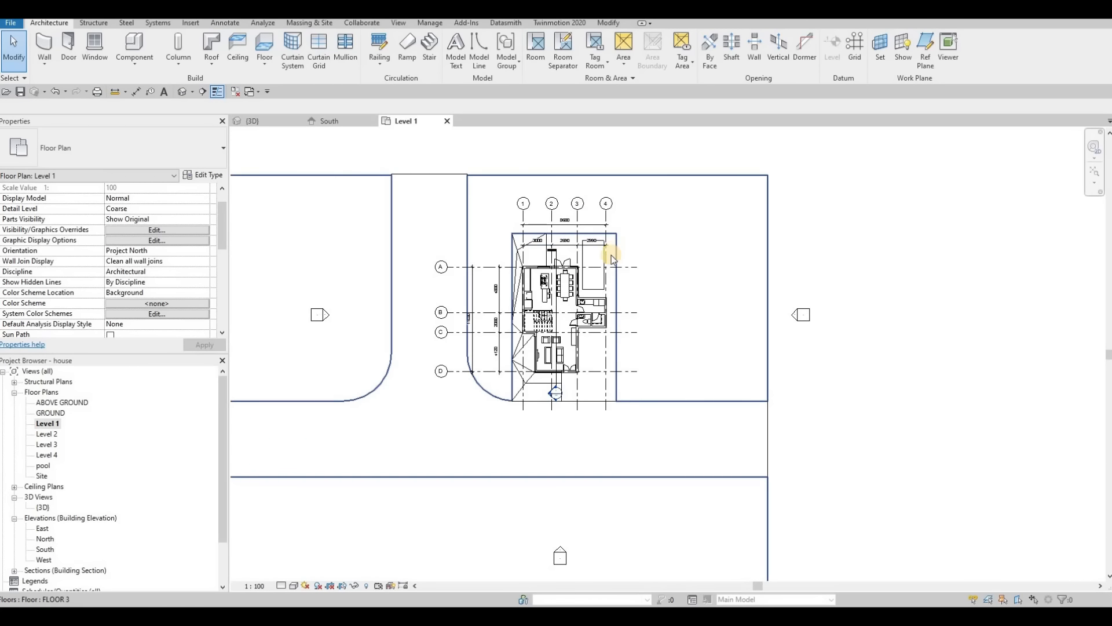
Step: Add split lines to the FLOOR 4 slab inside its northwest edge, with diagonals running to the two edge corners
left_click(610, 262)
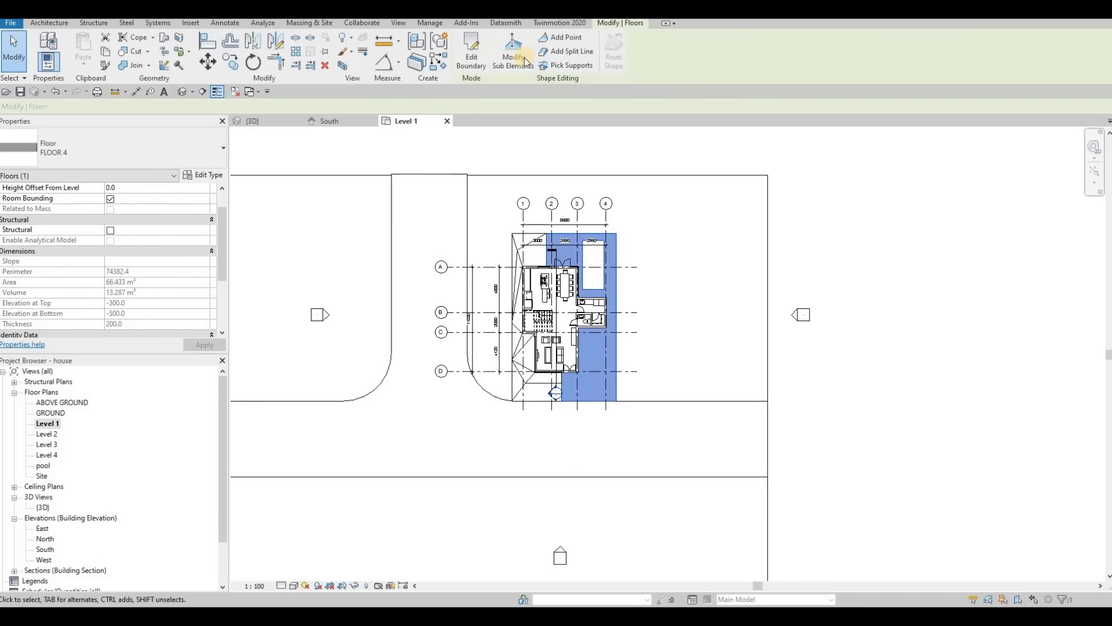
left_click(524, 62)
left_click(567, 52)
scroll(568, 241, "up", 6)
left_click(433, 399)
left_click(459, 365)
left_click(459, 364)
left_click(459, 224)
left_click(434, 196)
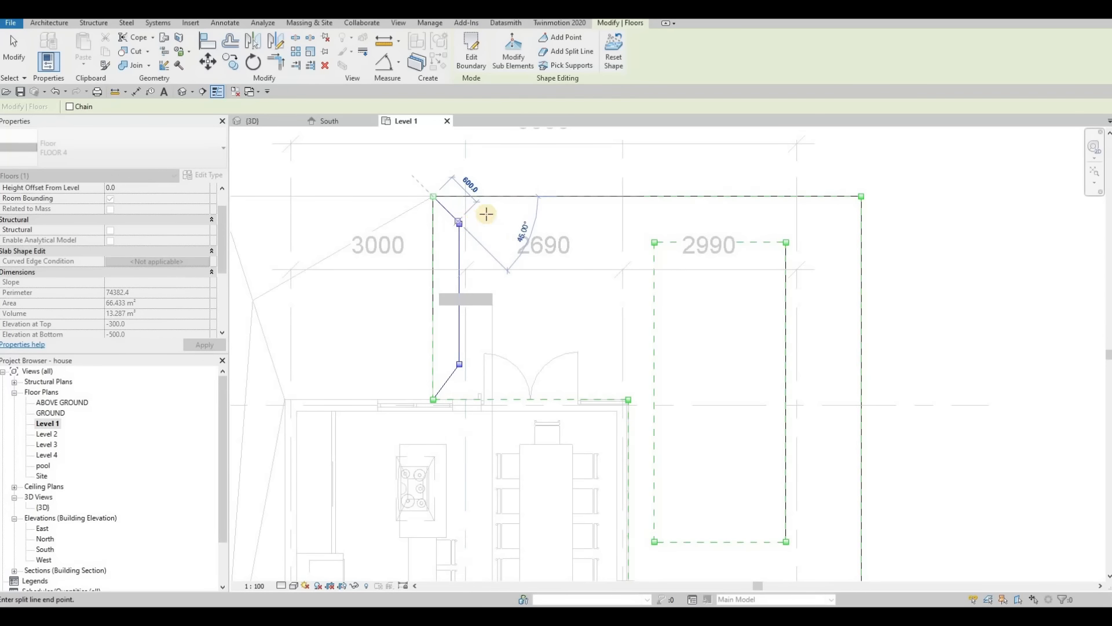
Step: Undo the last split line and redraw the diagonal from the inset line's north end to FLOOR 4's northwest corner
left_click(480, 214)
key("ctrl+z")
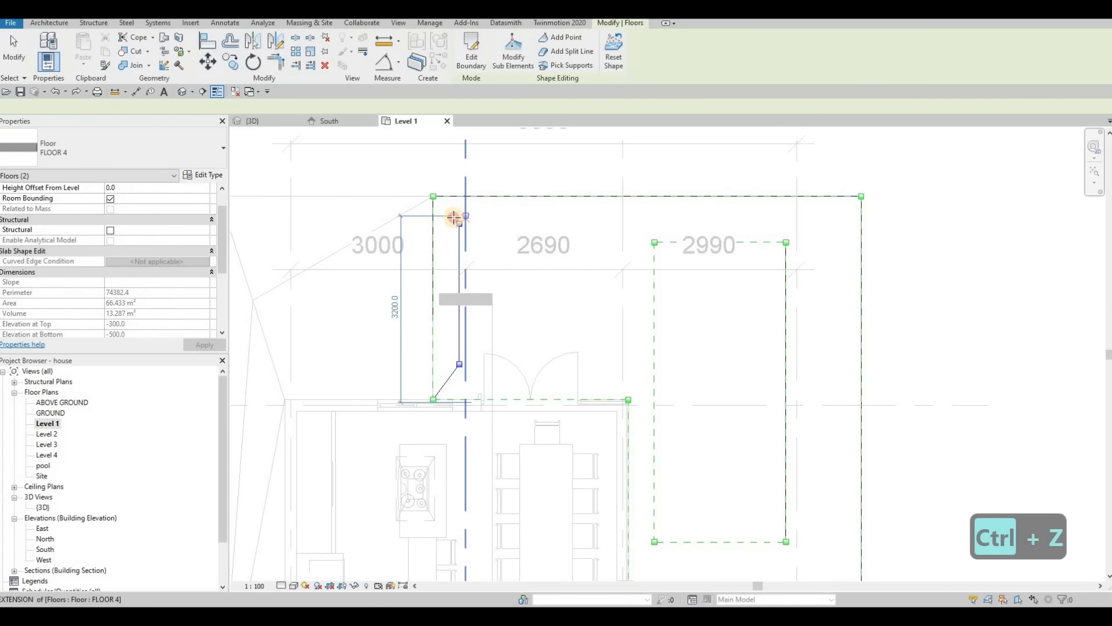
left_click(459, 224)
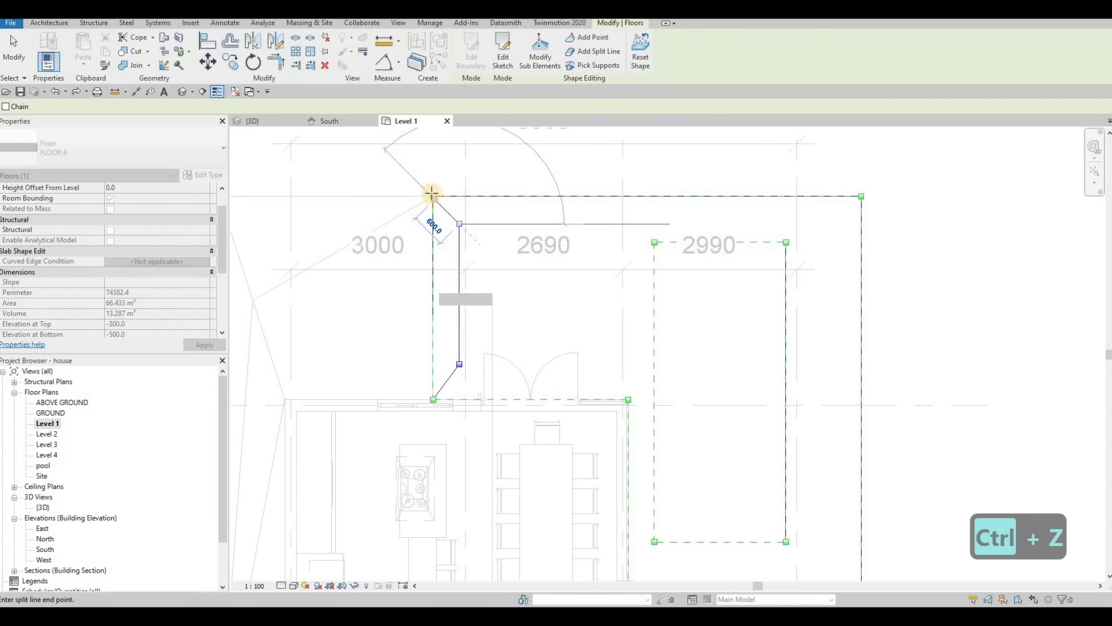
scroll(433, 197, "up", 2)
left_click(432, 198)
Step: Add a horizontal split line inside FLOOR 4's north edge and a diagonal joining it to the northeast corner
scroll(433, 198, "up", 1)
middle_click_drag(433, 198, 354, 225)
left_click(381, 248)
left_click(381, 250)
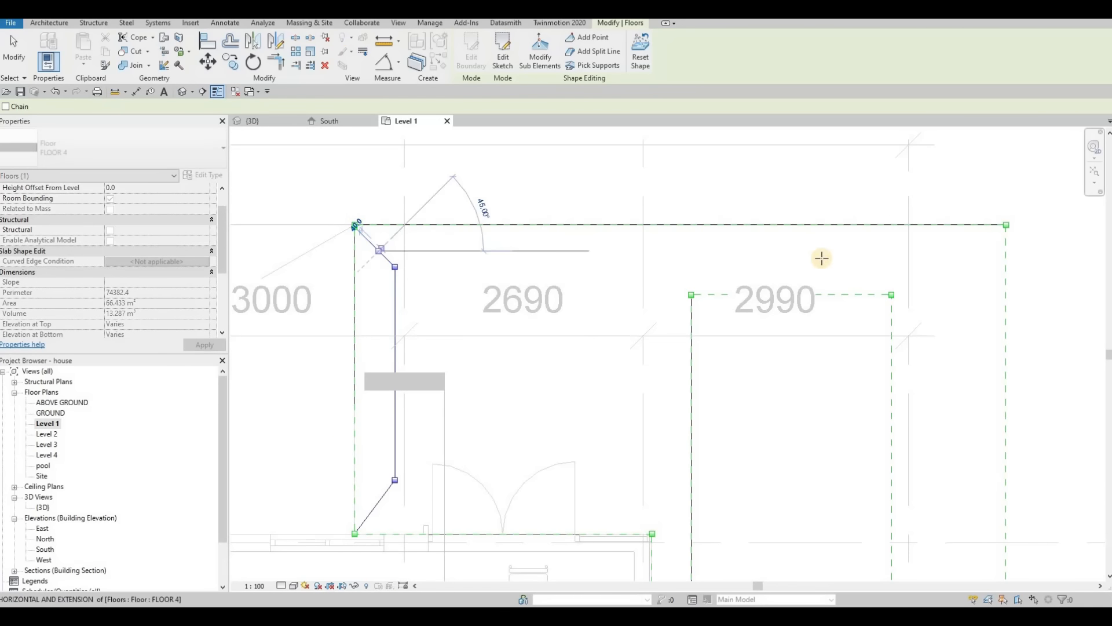
left_click(869, 251)
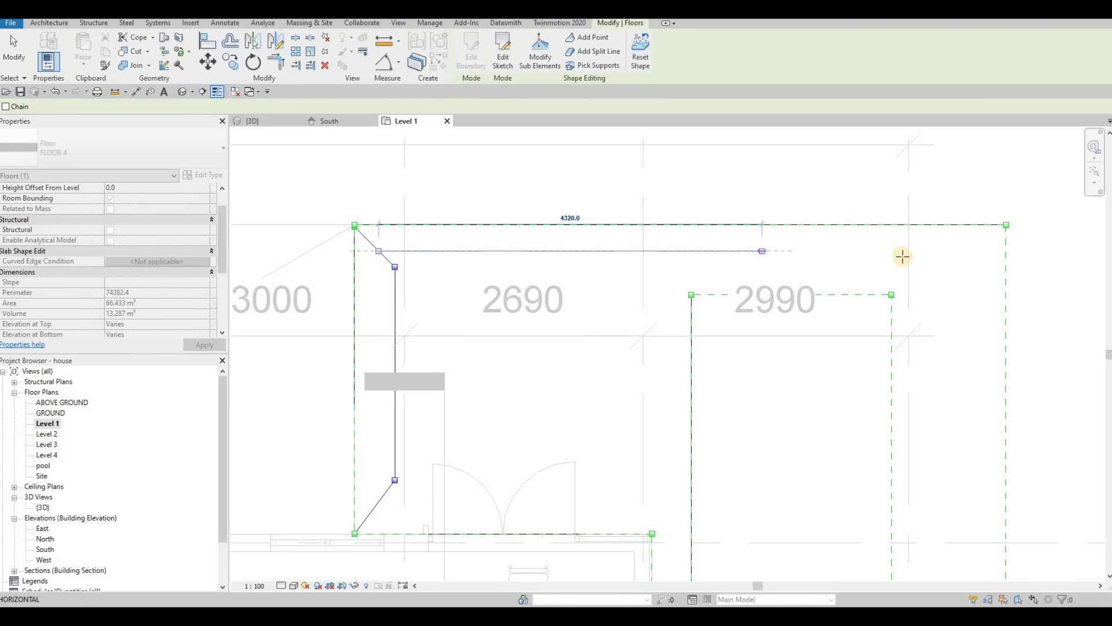
left_click(978, 250)
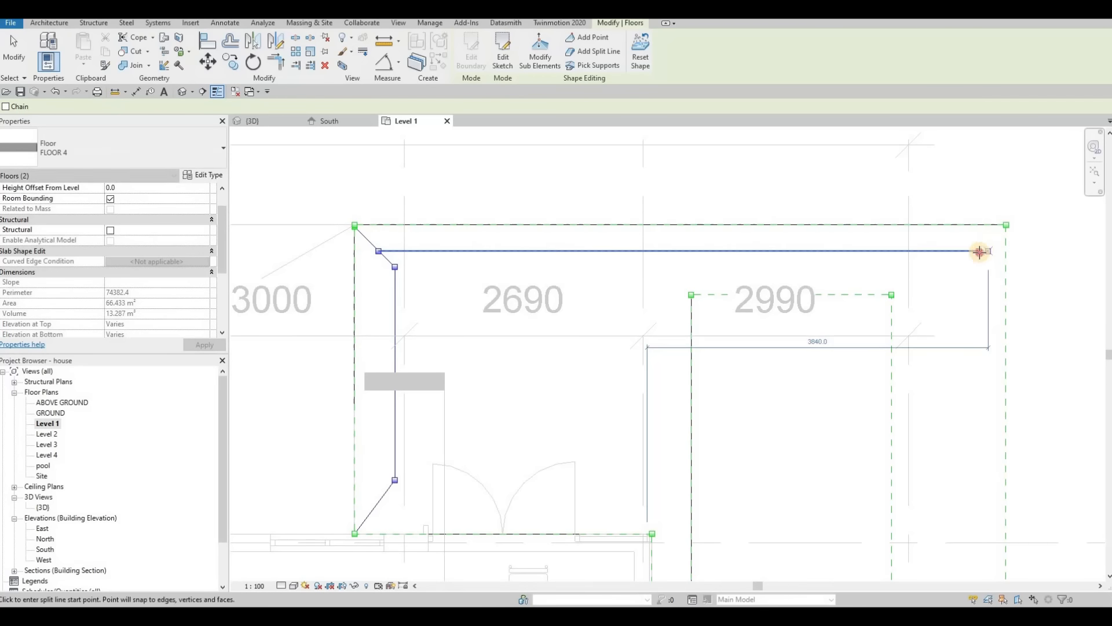
left_click(1007, 226)
left_click(978, 251)
Step: Add a split line along the inside of FLOOR 4's east edge and a diagonal joining it to the southeast corner
scroll(973, 289, "down", 5)
middle_click_drag(961, 434, 709, 169)
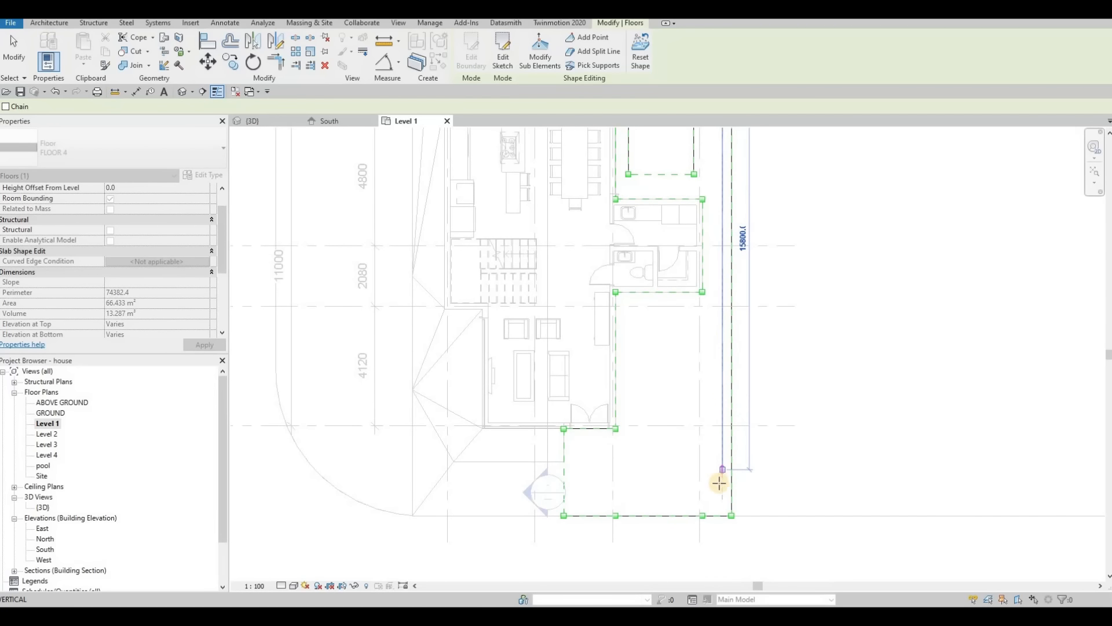
left_click(730, 514)
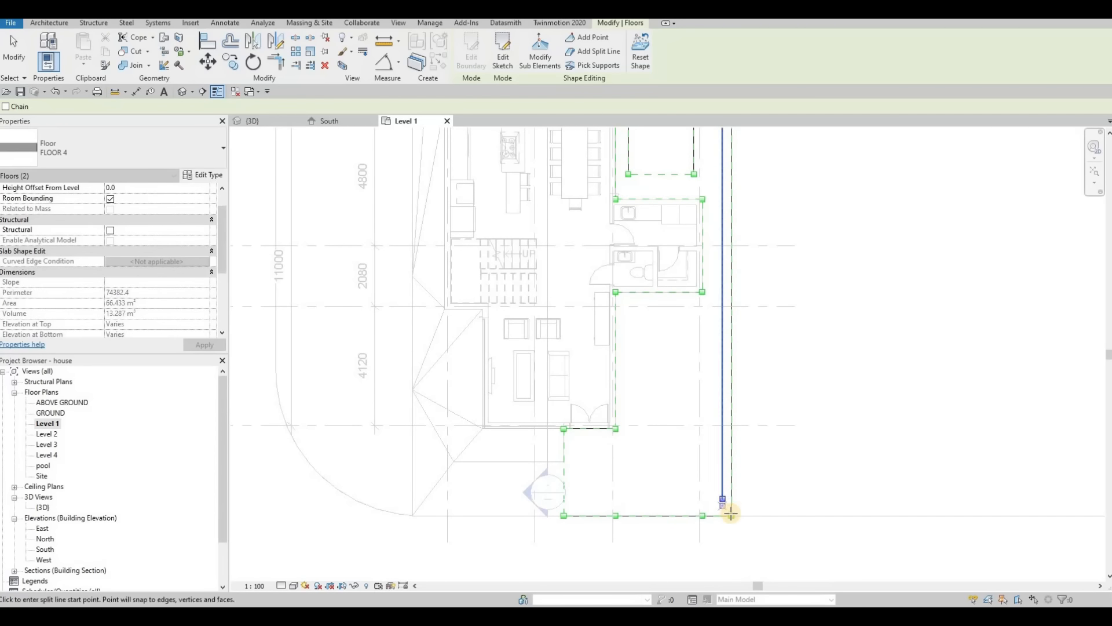
left_click(731, 513)
left_click(723, 498)
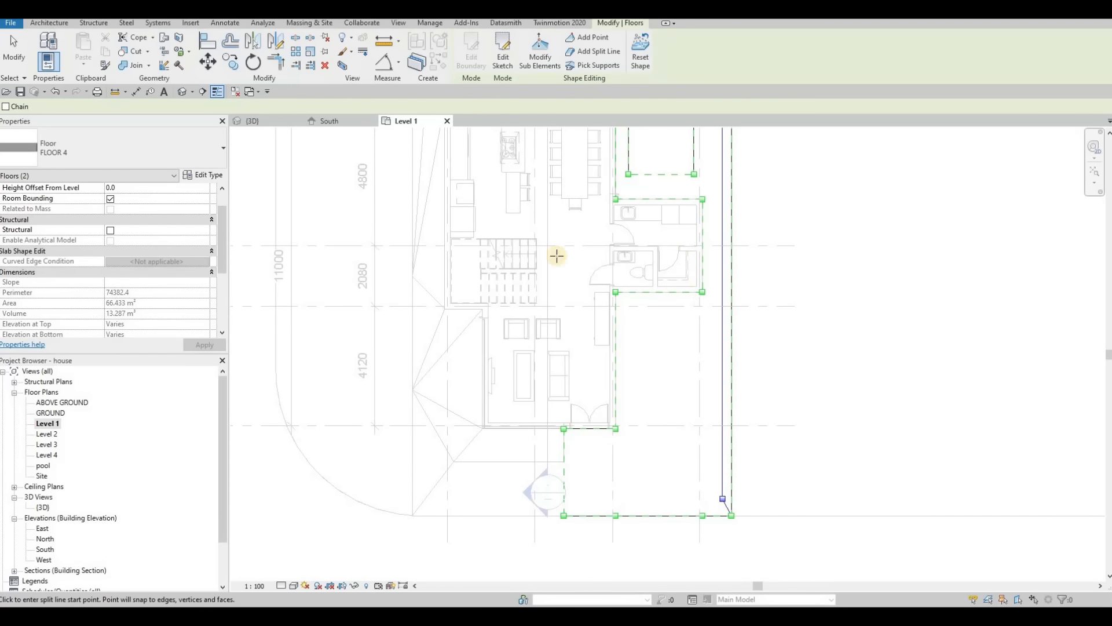
Step: Try to change the elevation of FLOOR 4's northwest corner point in the 3D view, and undo it
left_click(255, 122)
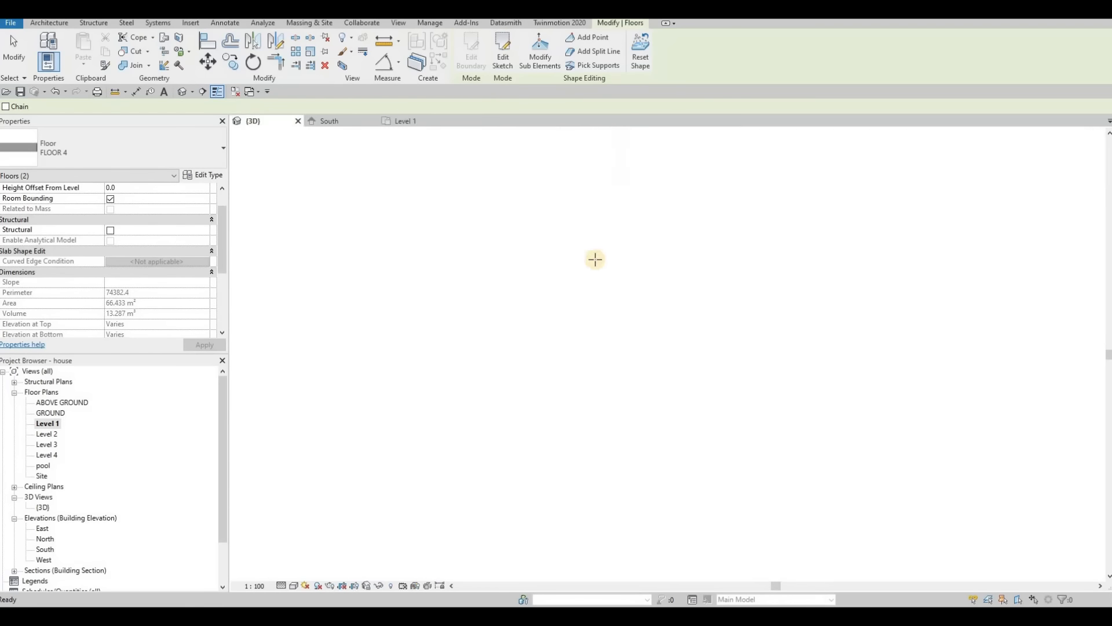
scroll(705, 305, "up", 5)
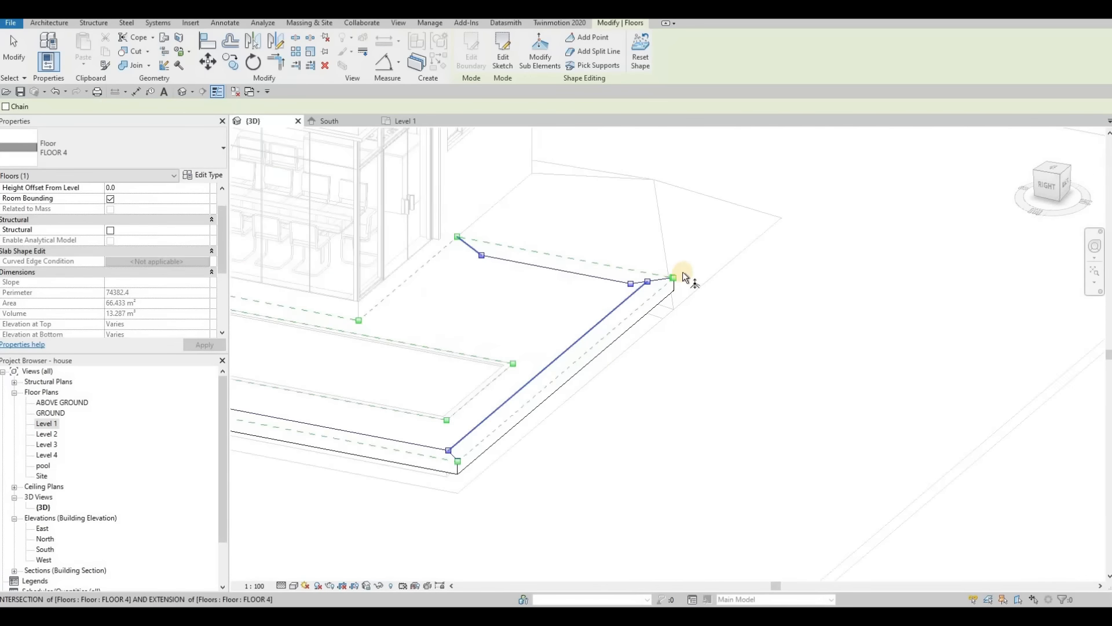
scroll(685, 278, "up", 2)
key("Escape")
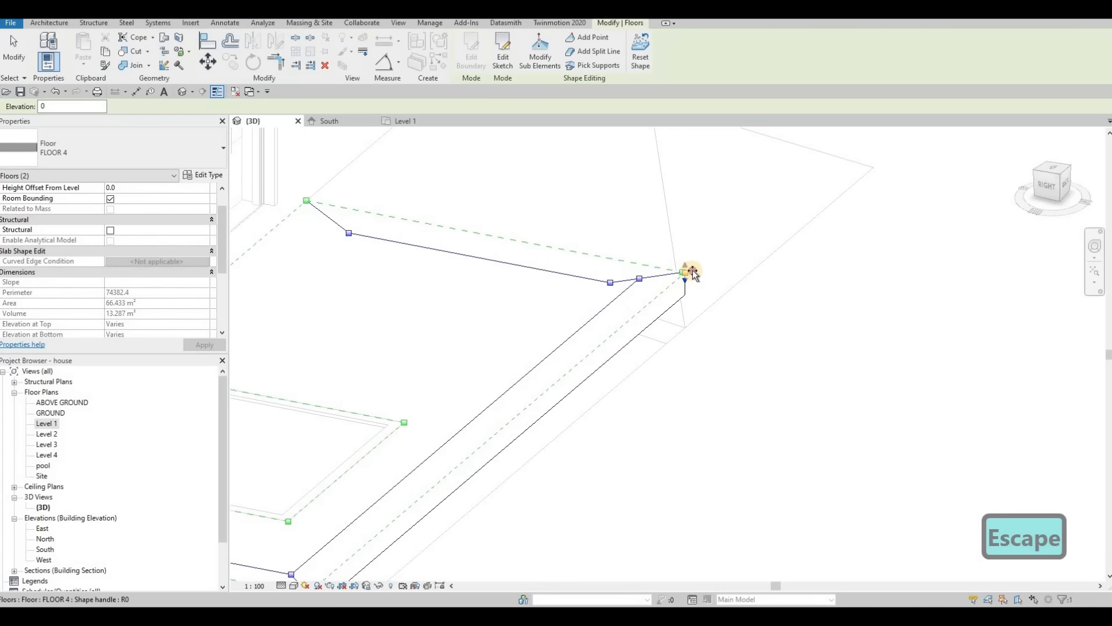
left_click_drag(689, 273, 689, 271)
key("ctrl+z")
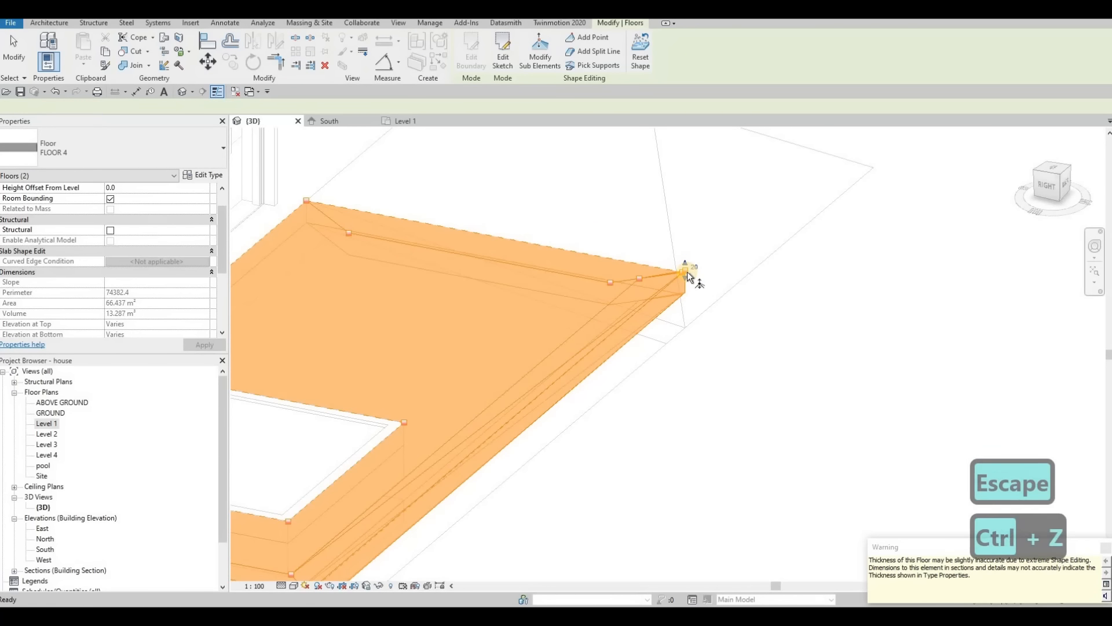
key("ctrl+z")
key("Escape")
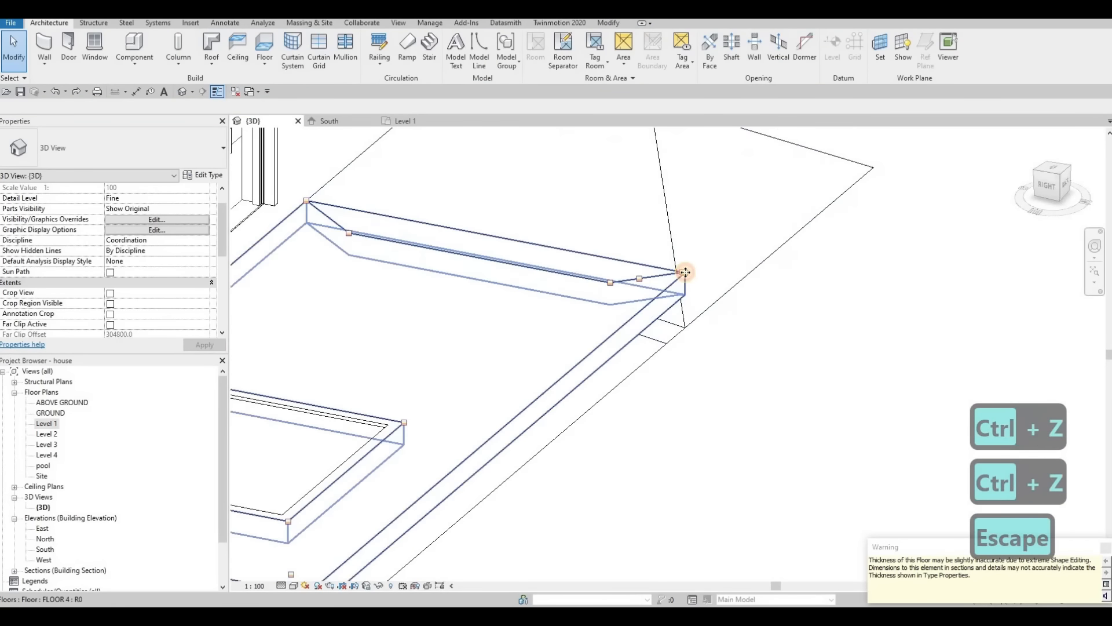
left_click(683, 269)
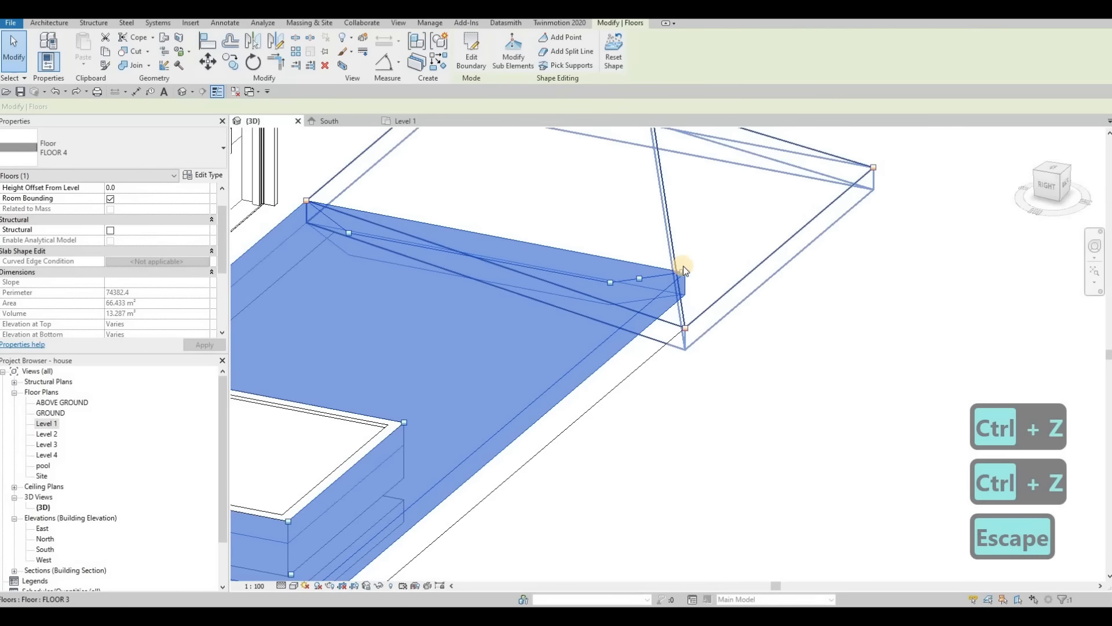
scroll(683, 268, "up", 4)
key("Escape")
left_click(689, 277)
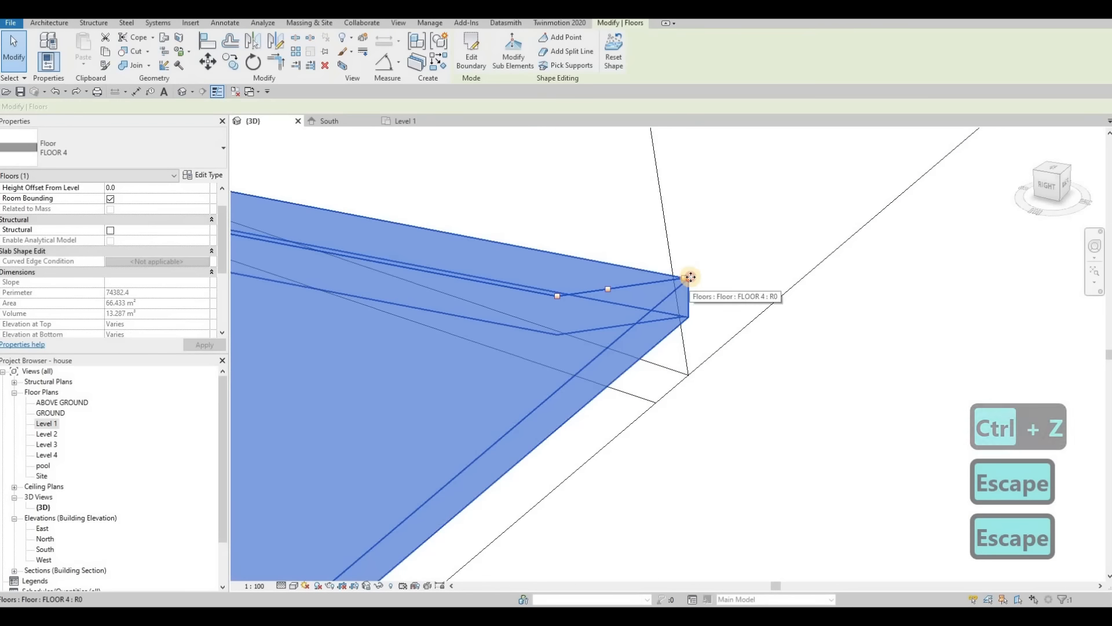
key("Escape")
left_click(690, 277)
key("Tab")
left_click(684, 283)
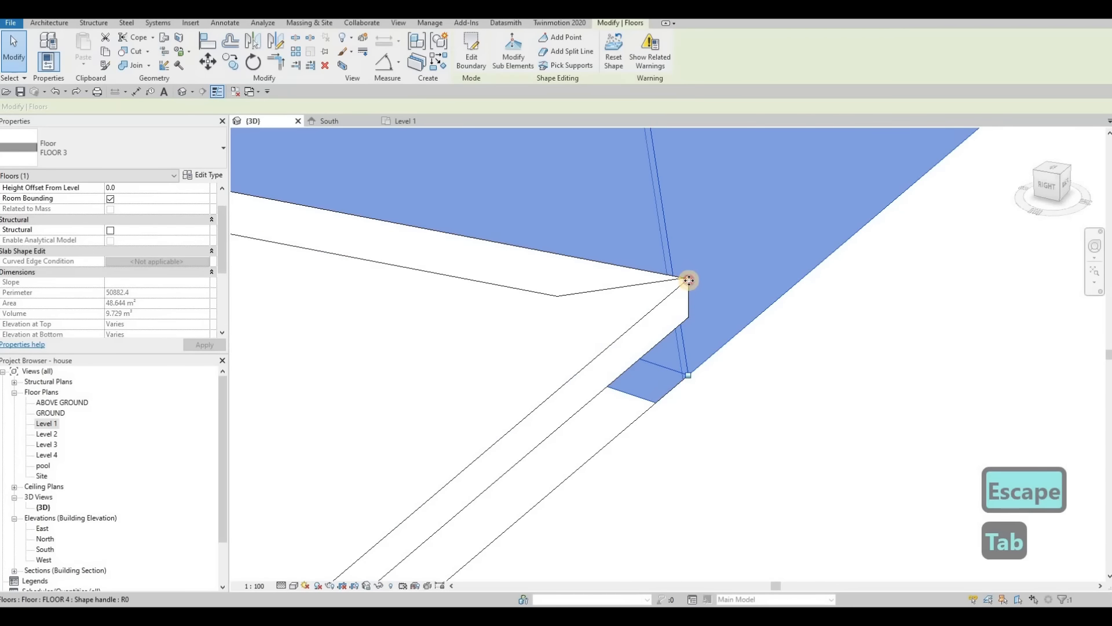
Step: Set the elevation of FLOOR 4's northwest corner point to -500 so it meets the adjoining FLOOR 3 corner
left_click(689, 280)
middle_click_drag(689, 348, 579, 347, "shift")
left_click(513, 52)
key("Tab")
key("Tab")
left_click(542, 342)
left_click(552, 338)
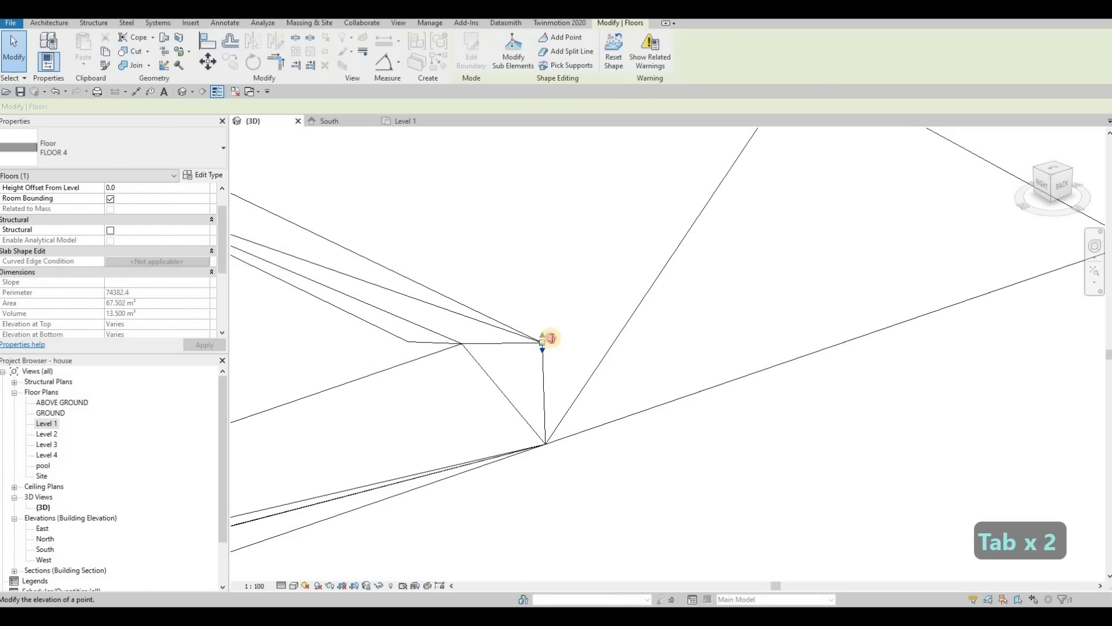
type("-500")
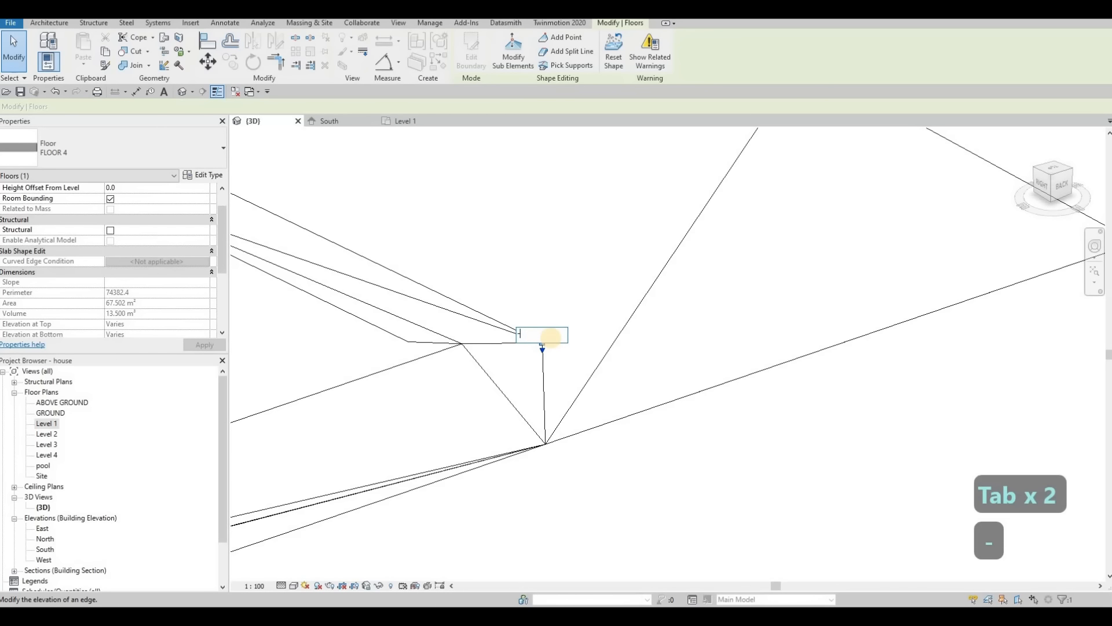
key("Return")
middle_click_drag(459, 398, 410, 375, "shift")
scroll(370, 342, "up", 3)
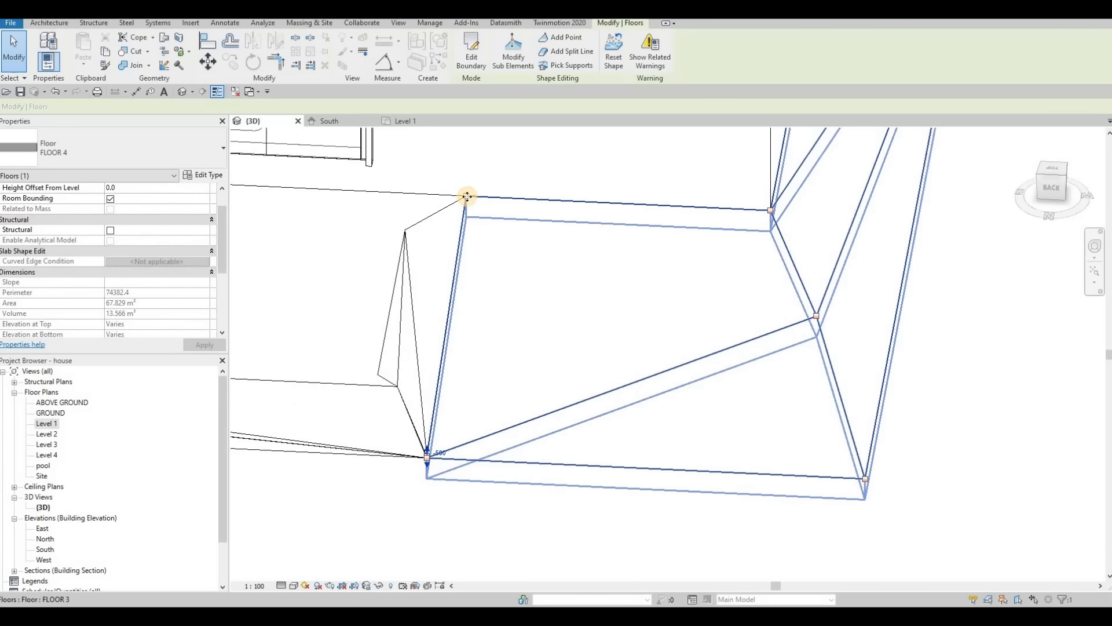
key("Escape")
Step: Examine the reshaped FLOOR 4 slab around its northwest corner and along the north edge beside the pool
middle_click_drag(558, 268, 573, 257)
scroll(562, 240, "down", 5)
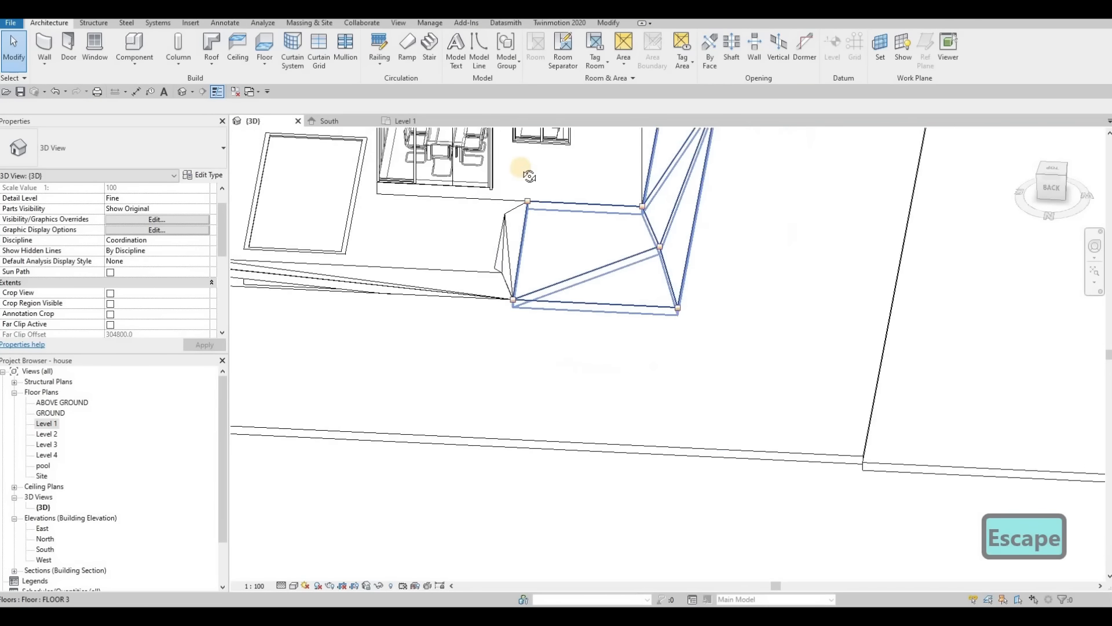
middle_click_drag(644, 266, 568, 196, "shift")
middle_click_drag(388, 155, 519, 230)
scroll(520, 231, "down", 1)
scroll(520, 231, "up", 2)
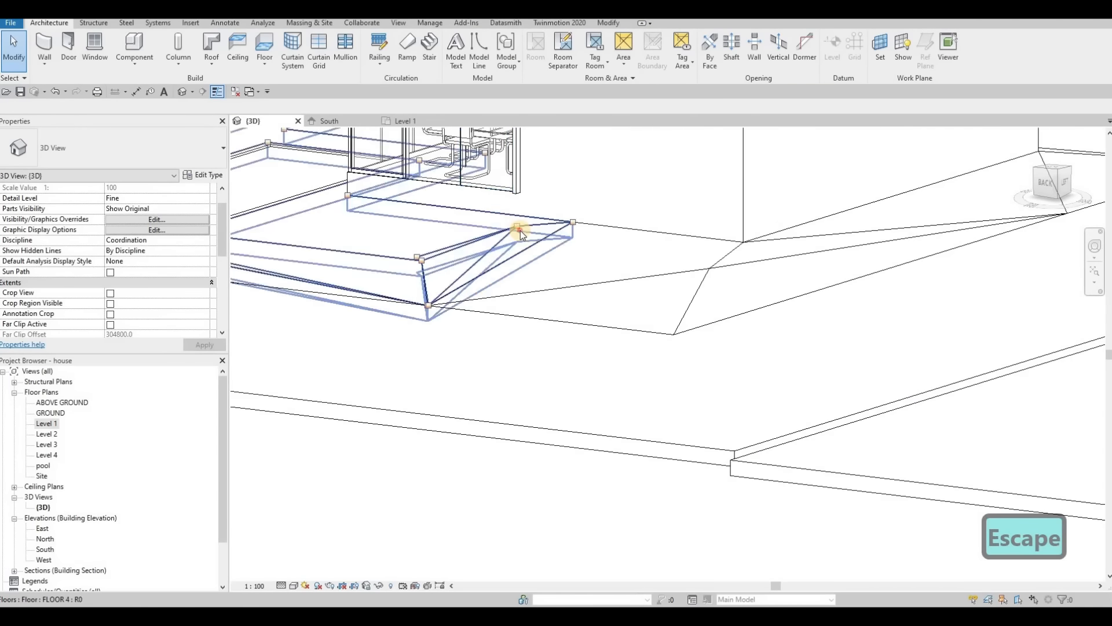
left_click(520, 230)
middle_click_drag(463, 278, 516, 273, "shift")
middle_click_drag(371, 243, 811, 226)
key("Escape")
Step: Set the elevation of FLOOR 4's northeast corner to -500
left_click(420, 204)
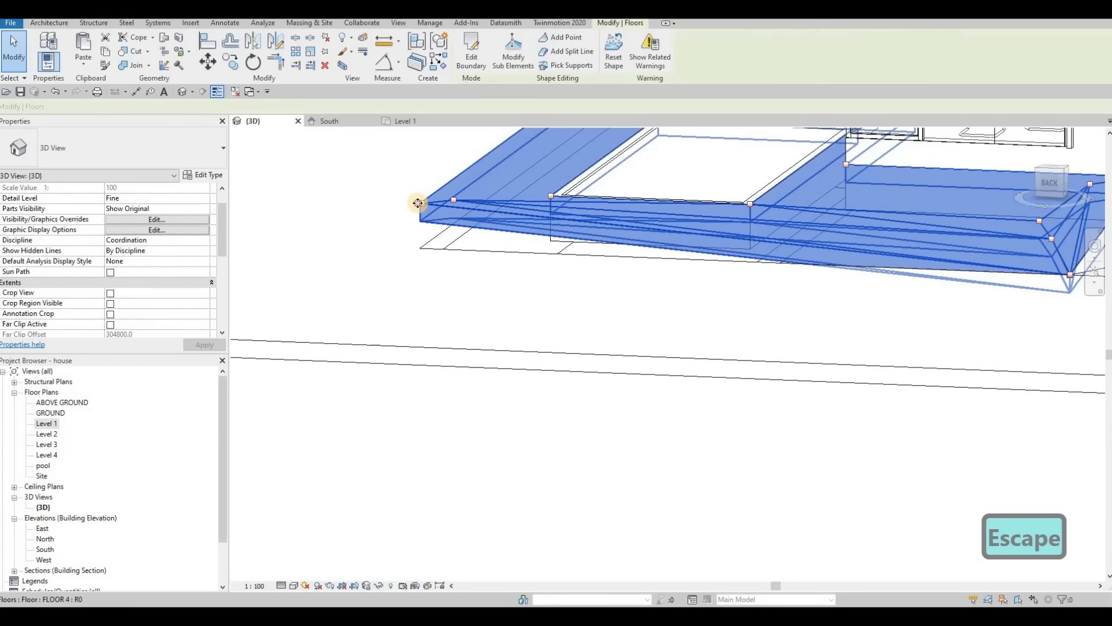
key("Tab")
left_click(420, 203)
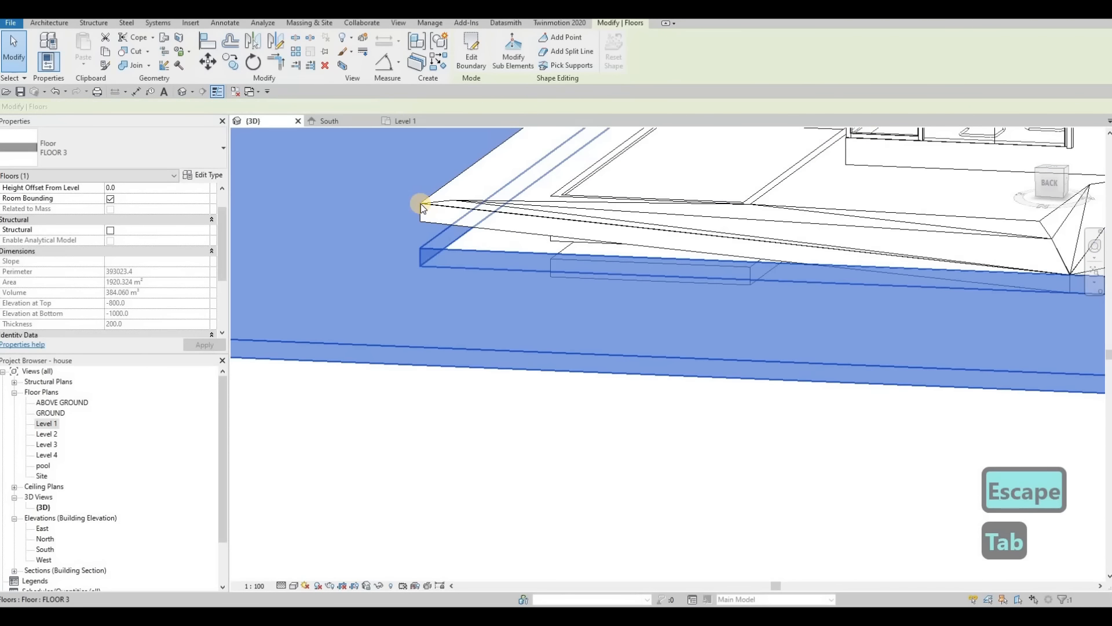
key("Tab")
key("Escape")
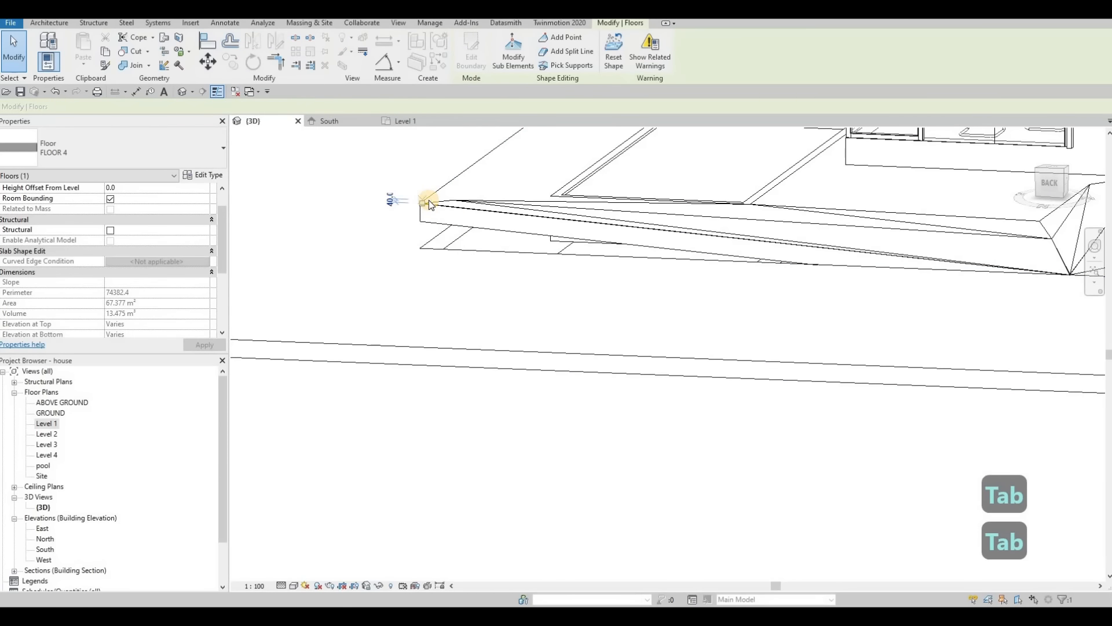
left_click(429, 202)
type("-50")
key("Return")
key("Tab")
key("Tab")
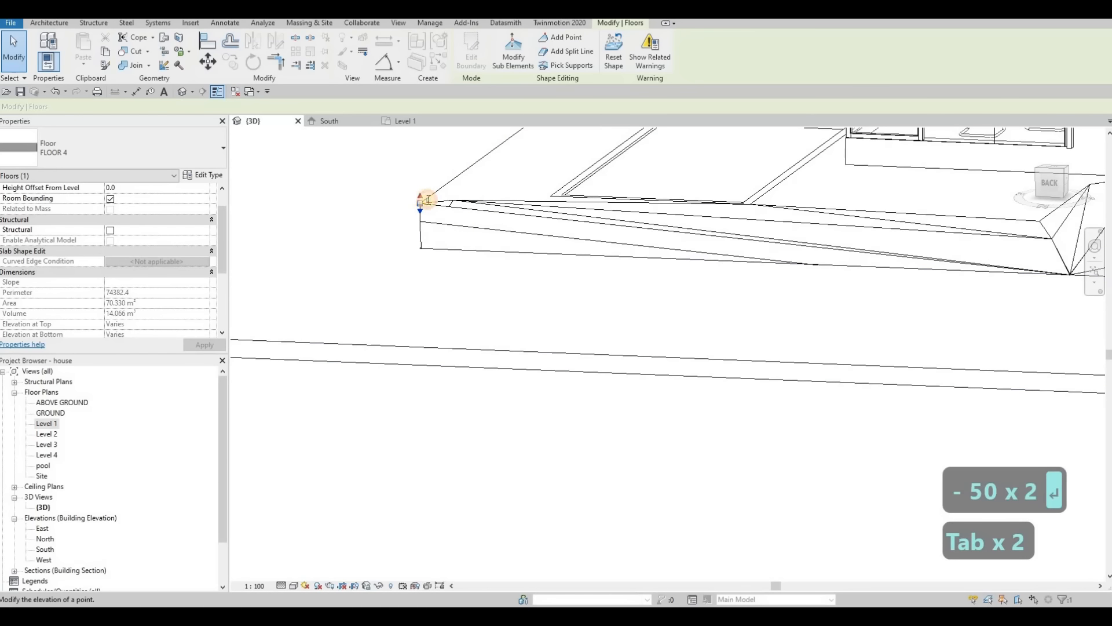
type("-50")
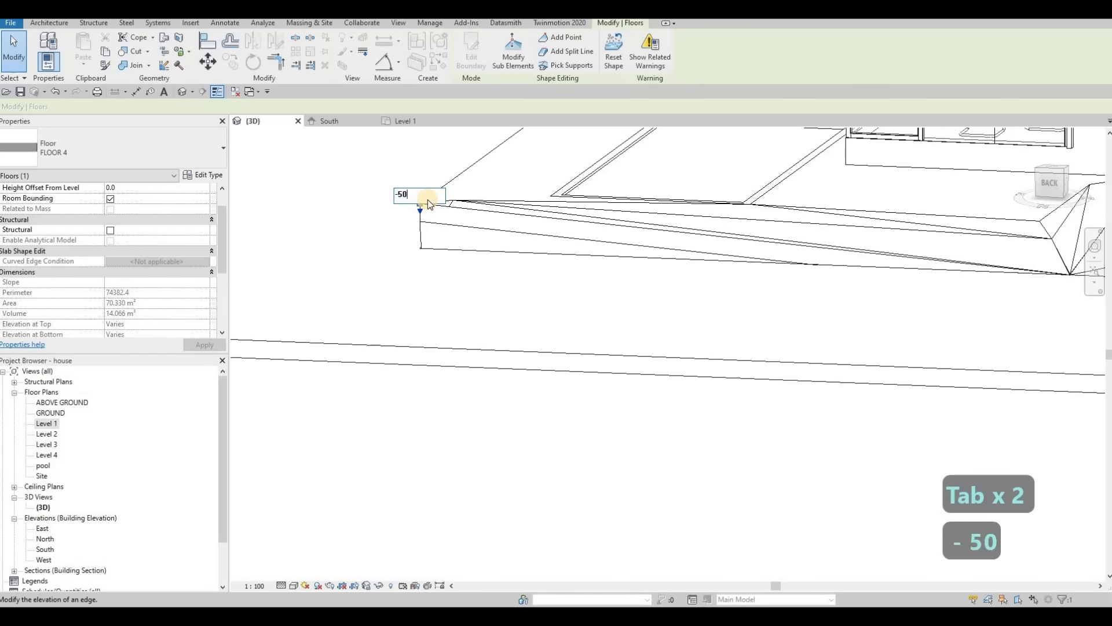
key("Return")
Step: Try setting the elevation of FLOOR 4's southeast corner to -500, and undo the change
middle_click_drag(470, 232, 641, 255, "shift")
key("Tab")
key("Tab")
key("Tab")
key("Tab")
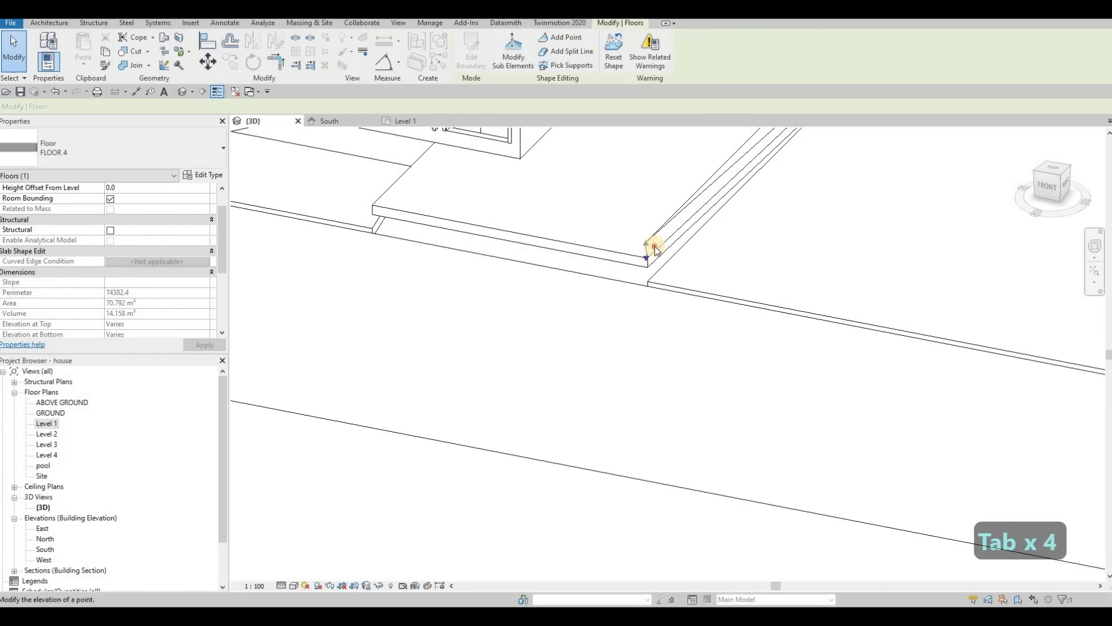
type("-")
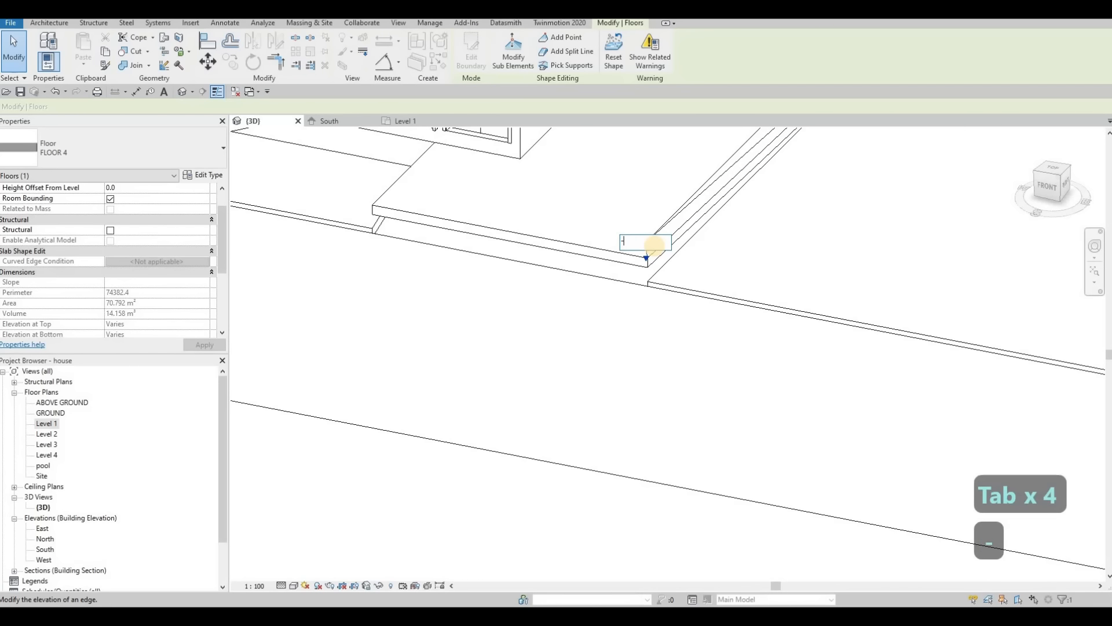
type("500")
key("Return")
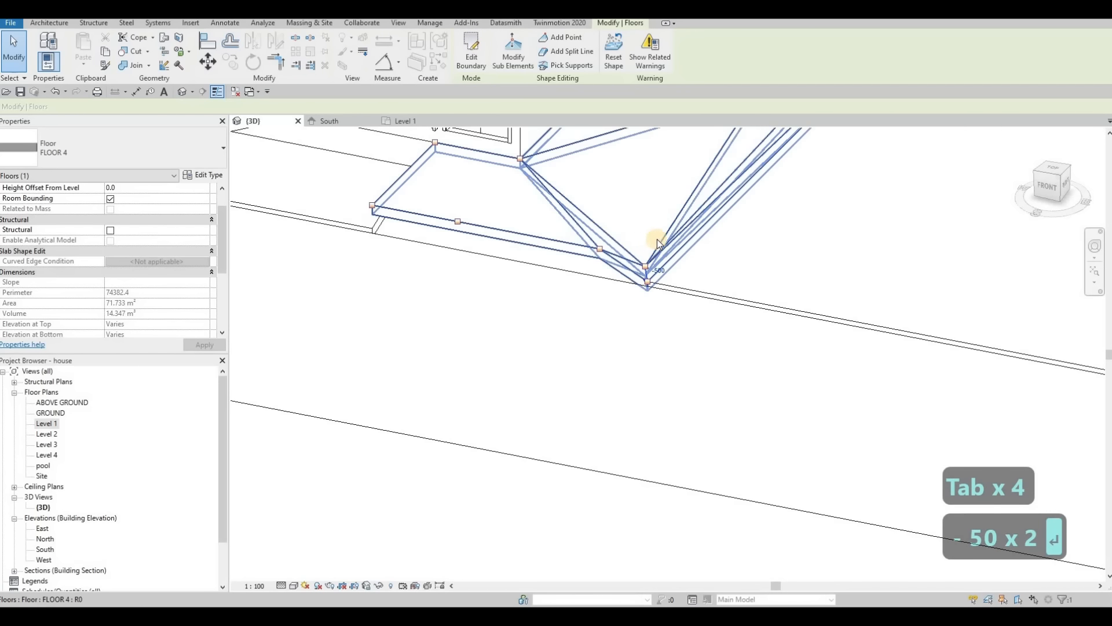
scroll(664, 249, "down", 1)
scroll(664, 243, "down", 2)
scroll(663, 250, "up", 3)
key("ctrl+z")
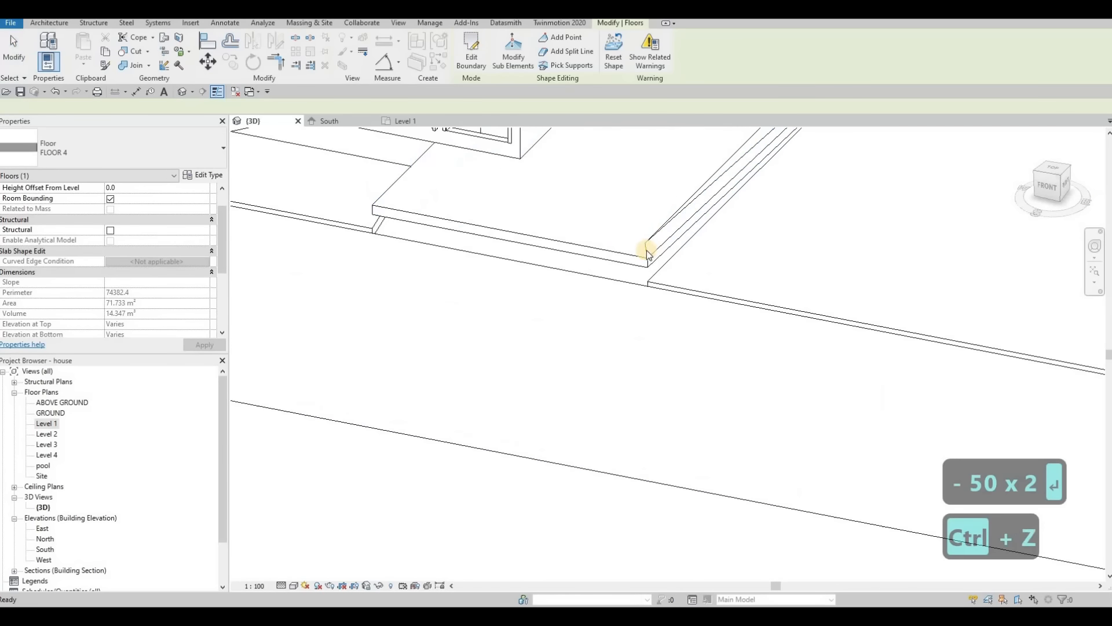
left_click(648, 259)
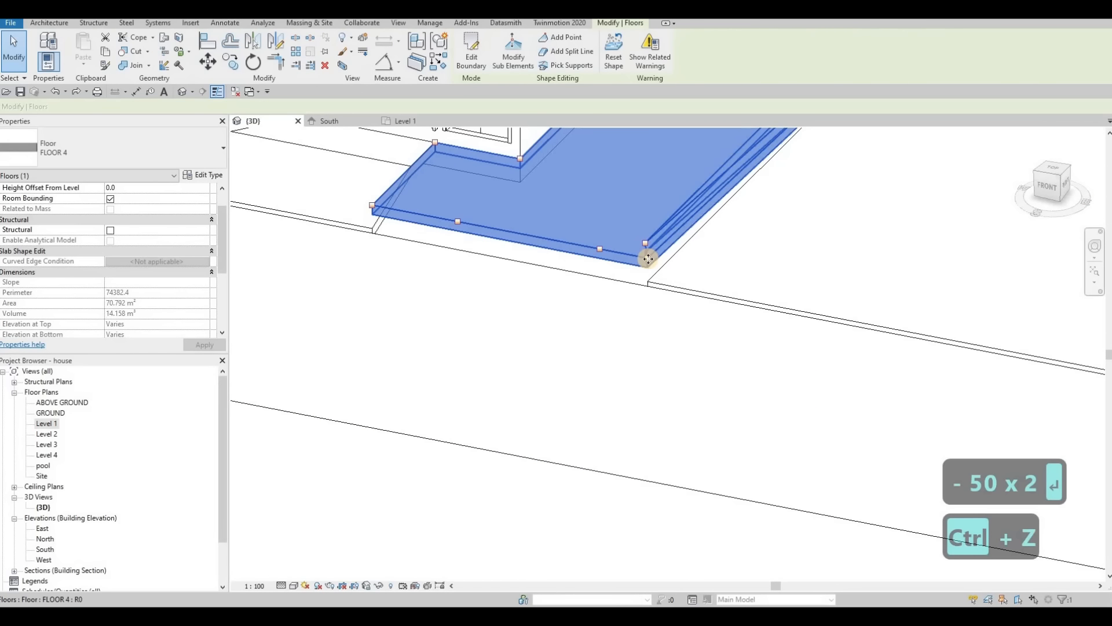
key("Tab")
key("Tab")
key("Tab")
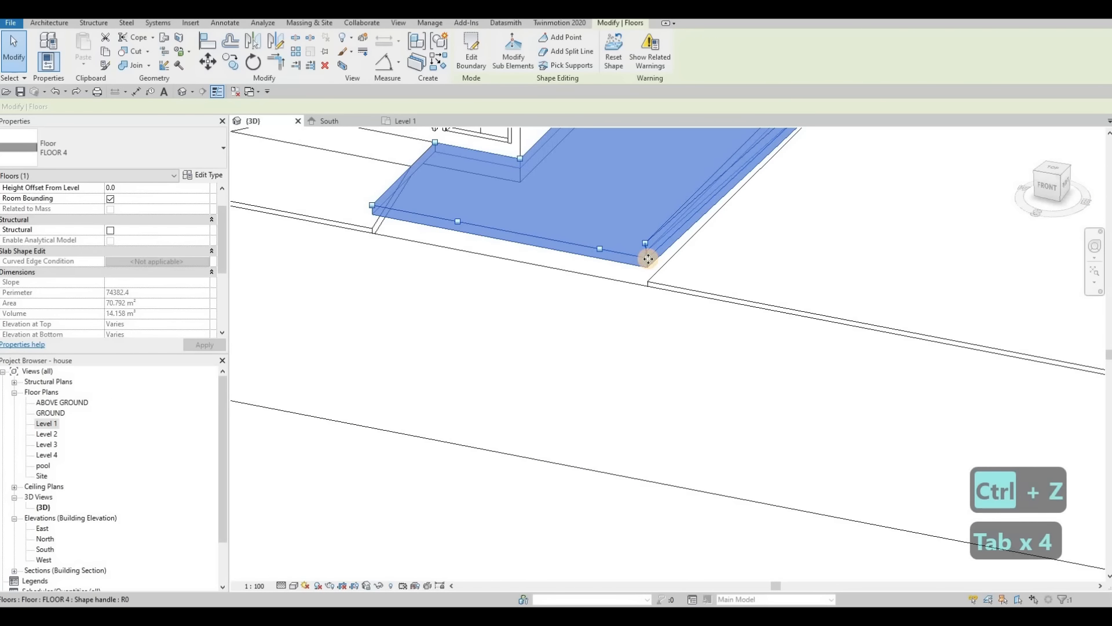
key("Escape")
key("Tab")
key("Tab")
key("Tab")
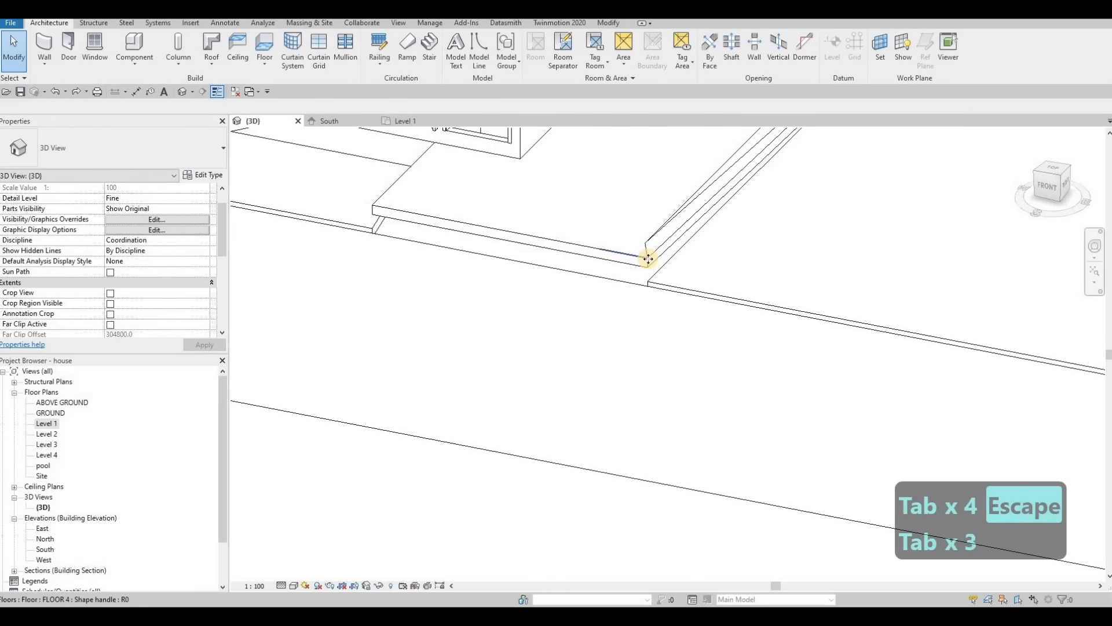
key("Tab")
key("Tab")
key("Tab")
key("Tab")
left_click(647, 258)
scroll(649, 258, "up", 3)
key("Escape")
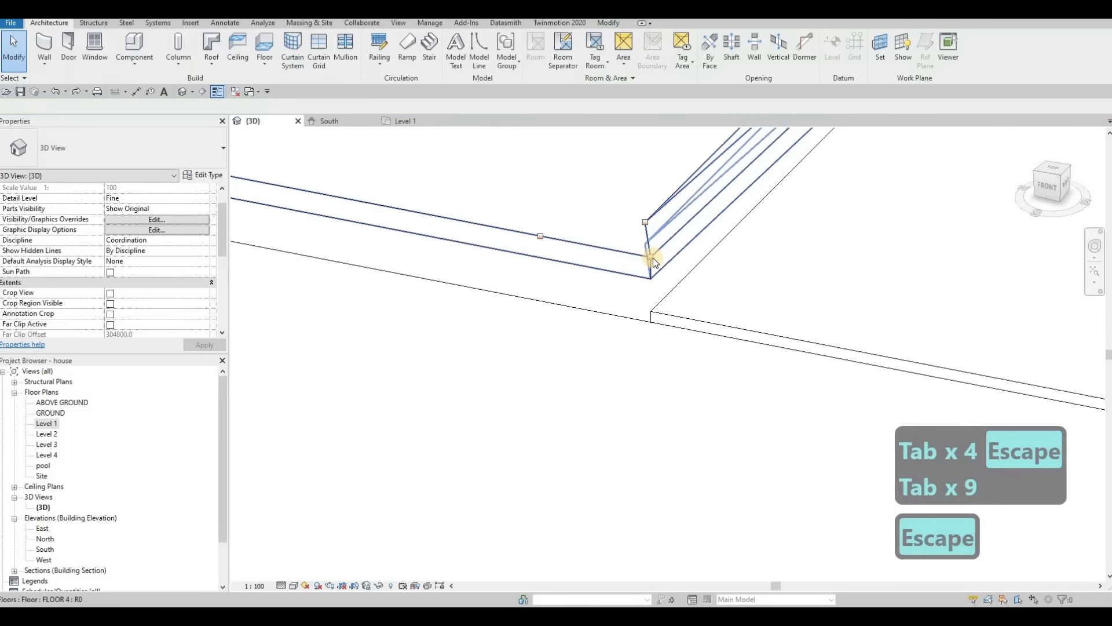
Step: Set the elevation of FLOOR 4's southeast corner point to -500
left_click(652, 258)
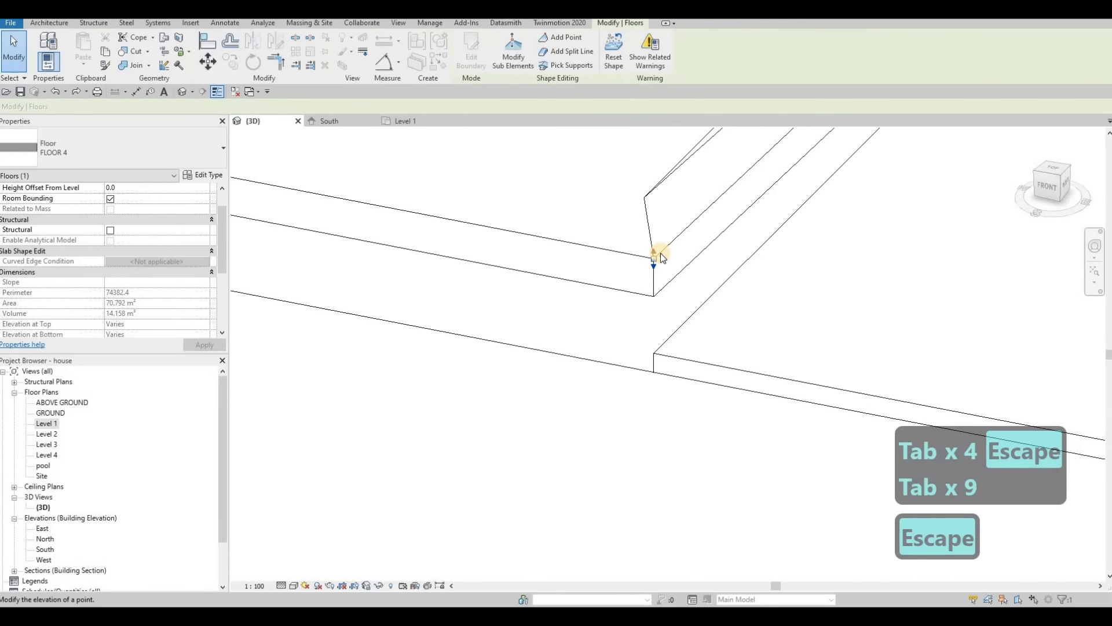
left_click_drag(654, 256, 661, 253)
left_click(664, 249)
type("-500")
key("Return")
key("Escape")
Step: Adjust the shape point just inside FLOOR 4's northwest corner to an elevation of -100
scroll(660, 254, "down", 8)
middle_click_drag(608, 232, 546, 213, "shift")
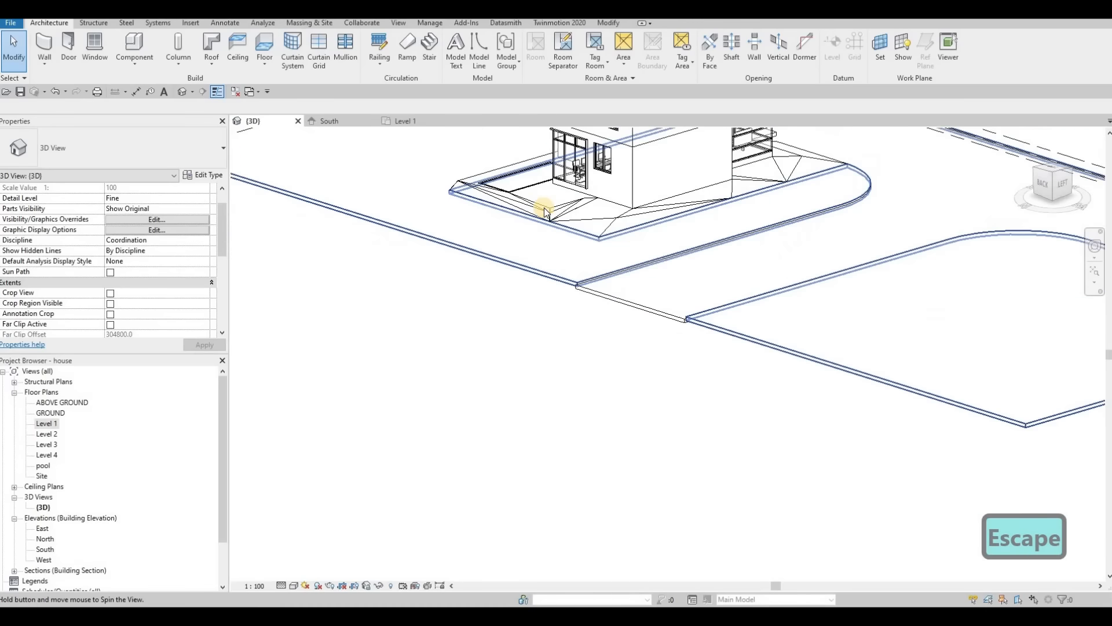
scroll(548, 218, "up", 6)
left_click(549, 219)
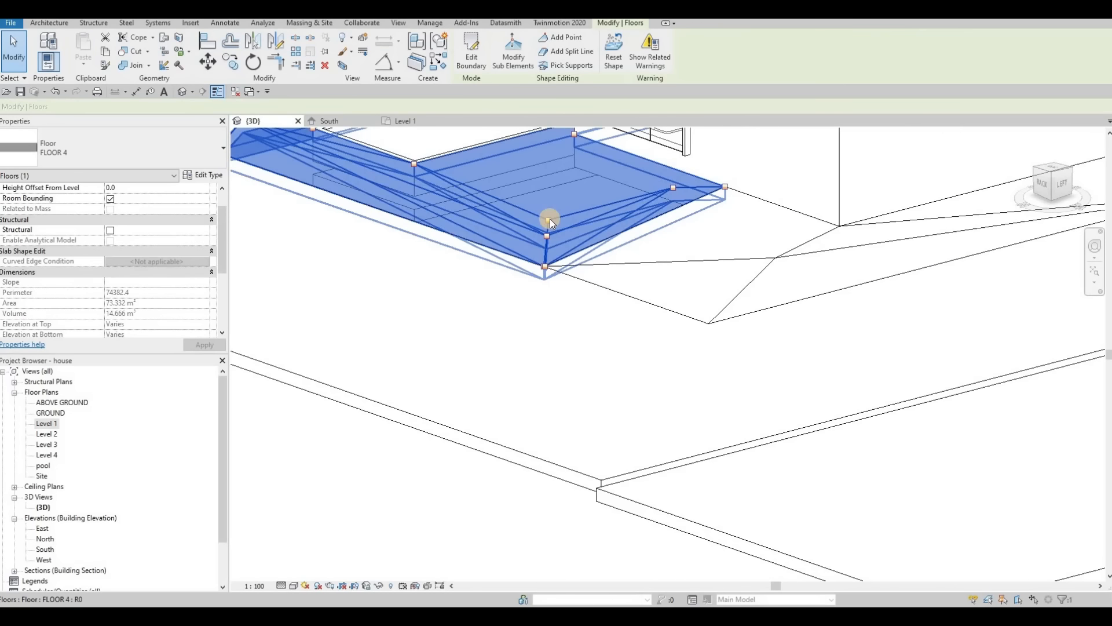
key("Escape")
key("Tab")
left_click(549, 219)
left_click_drag(550, 220, 552, 226)
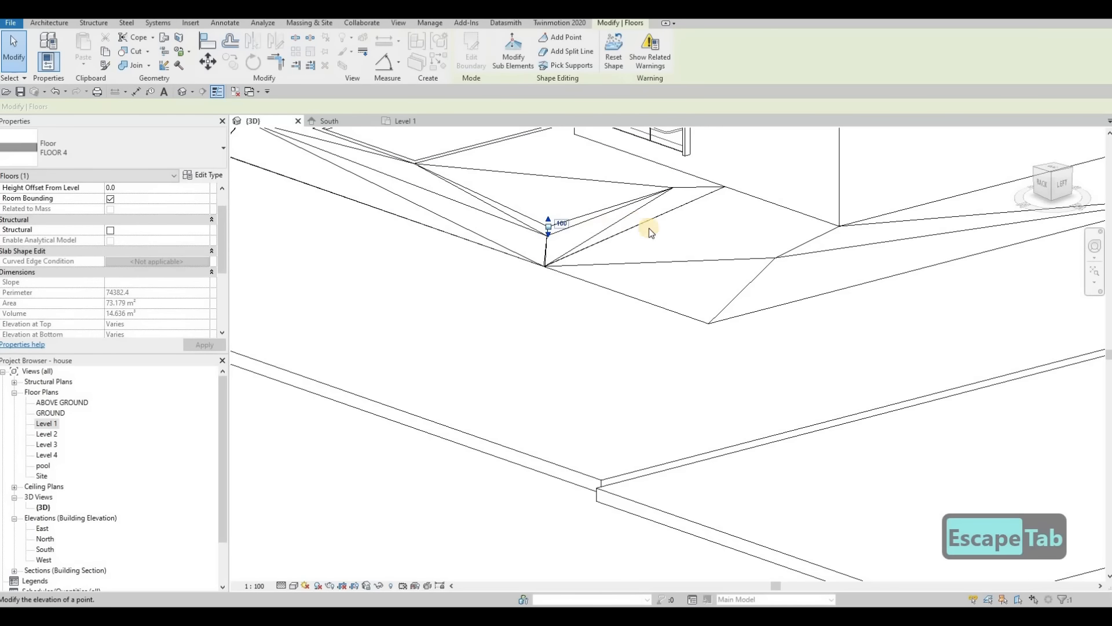
Step: Lower the shape point just inside FLOOR 4's northeast corner, beside the pool, to an elevation of -100
middle_click_drag(632, 272, 571, 197, "shift")
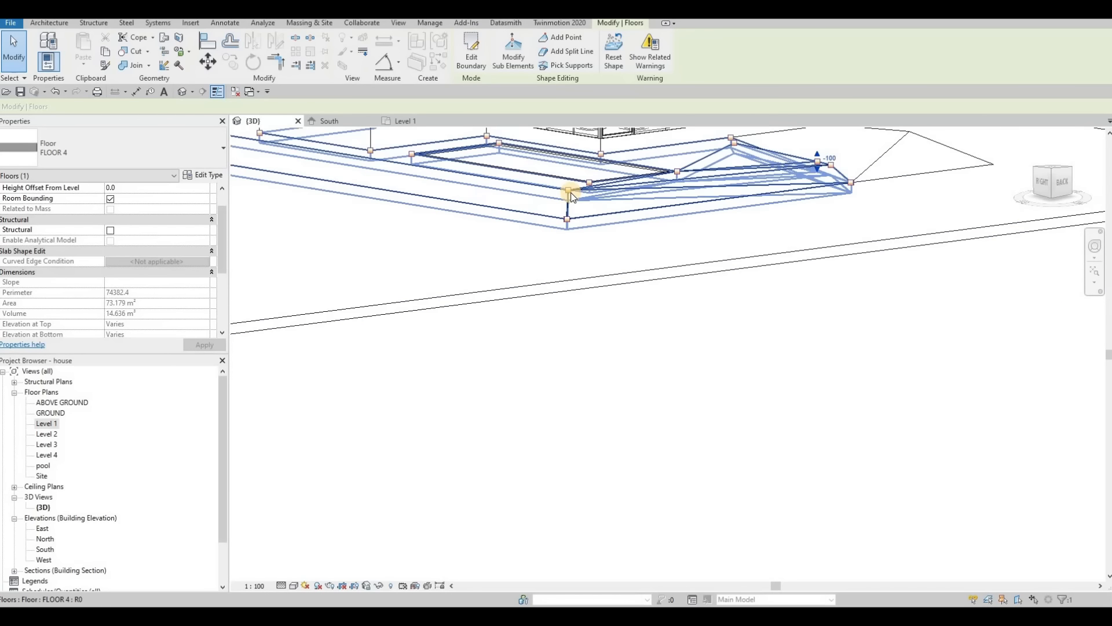
scroll(570, 191, "up", 2)
key("Escape")
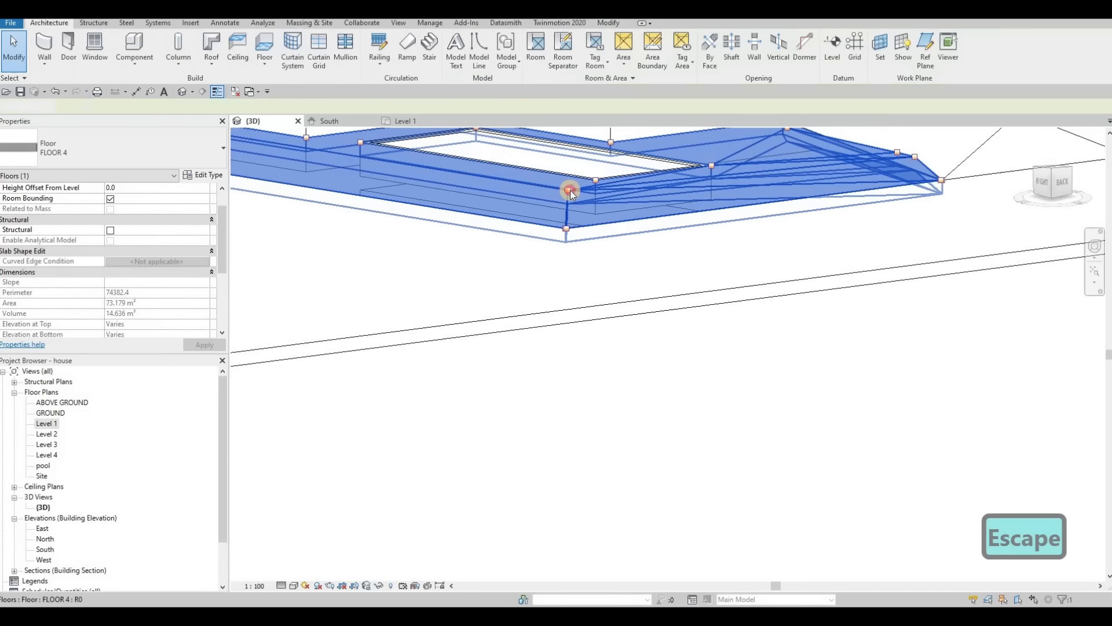
left_click(570, 190)
key("Escape")
left_click(570, 190)
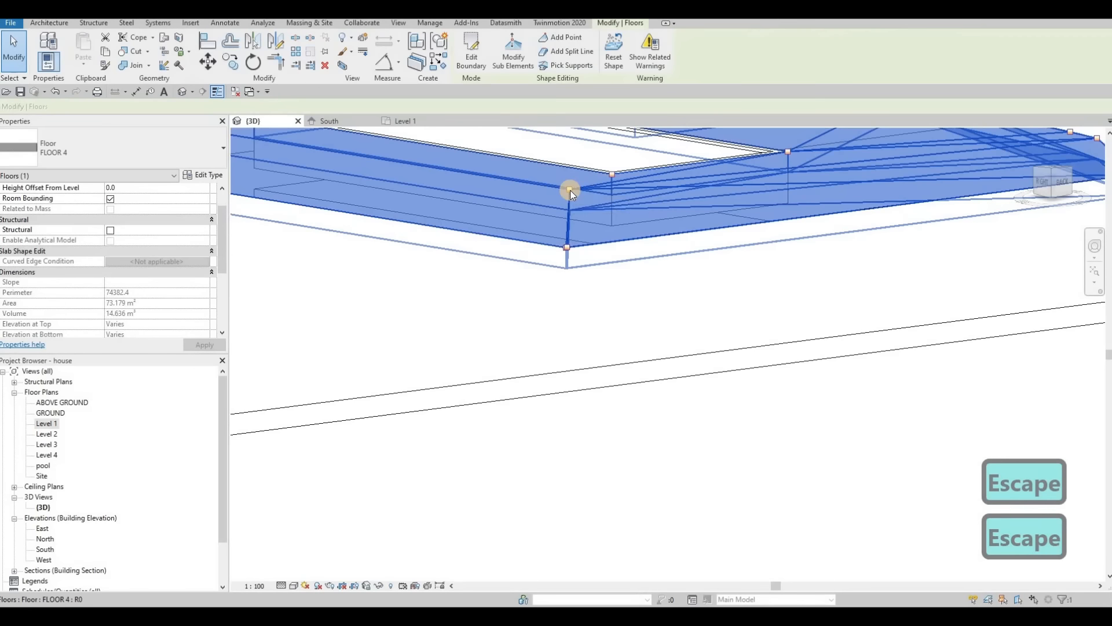
key("Tab")
left_click(570, 190)
key("Tab")
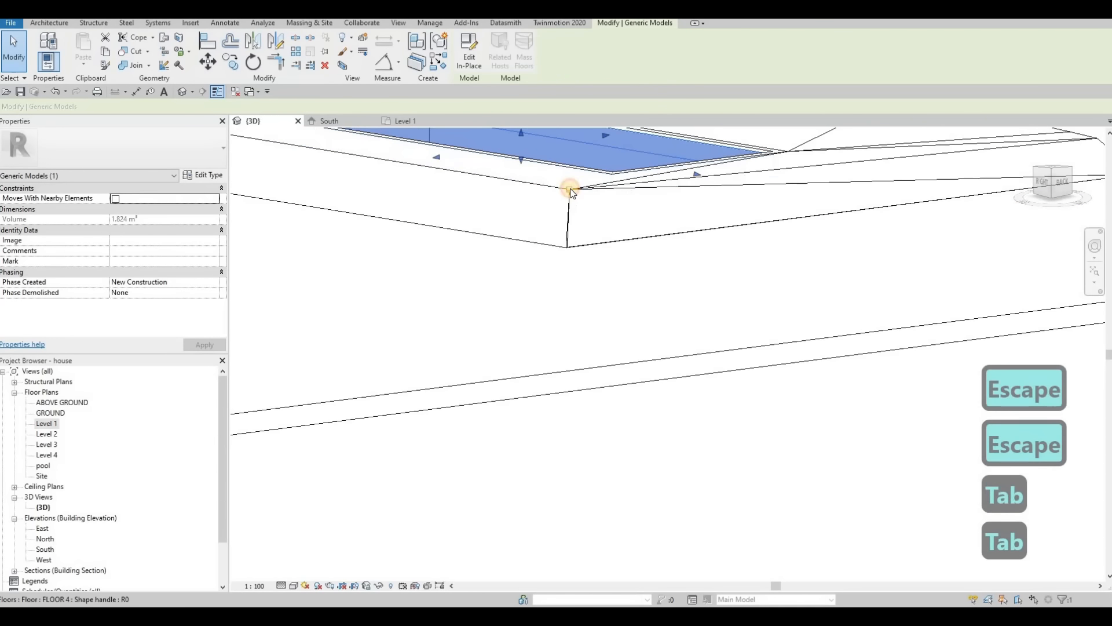
left_click(569, 196)
left_click_drag(570, 197, 565, 222)
scroll(567, 199, "down", 3)
middle_click_drag(728, 297, 732, 256, "shift")
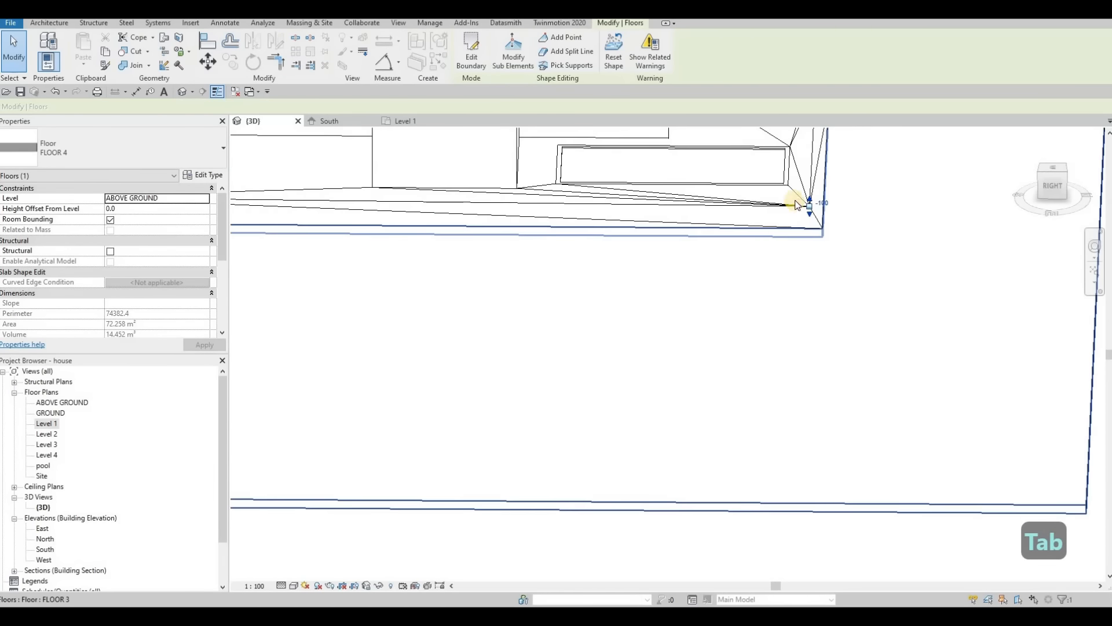
key("Escape")
key("Escape")
Step: Set the elevation of the shape point on FLOOR 4's south edge closest to the southeast corner to -500
scroll(741, 236, "down", 4)
middle_click_drag(579, 261, 741, 255, "shift")
scroll(596, 243, "up", 2)
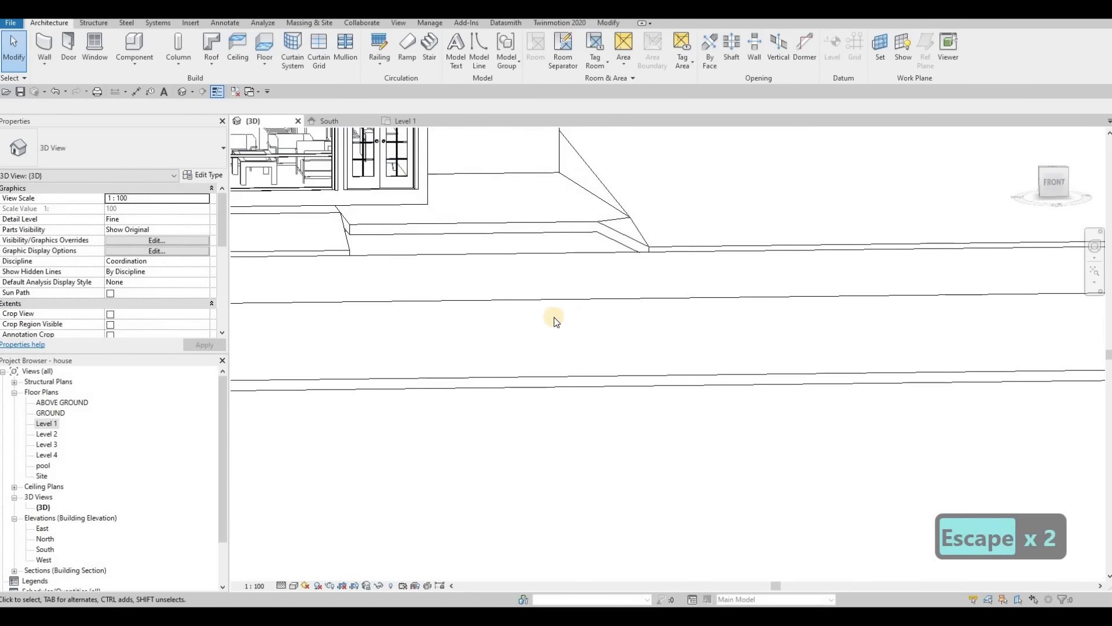
middle_click_drag(553, 318, 534, 249, "shift")
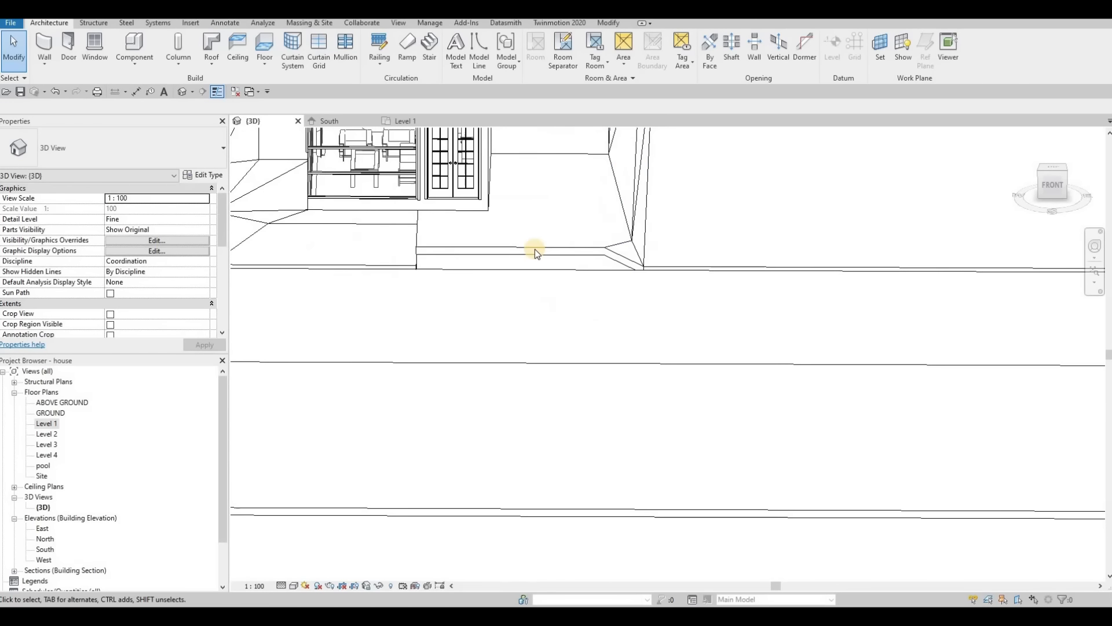
left_click(605, 249)
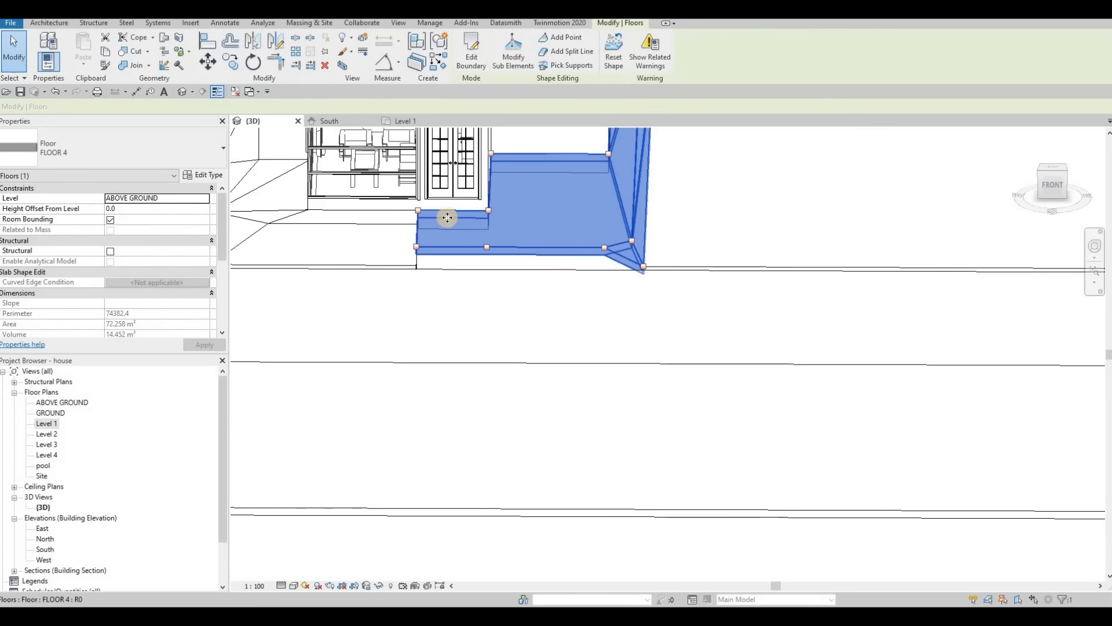
key("Tab")
left_click(605, 249)
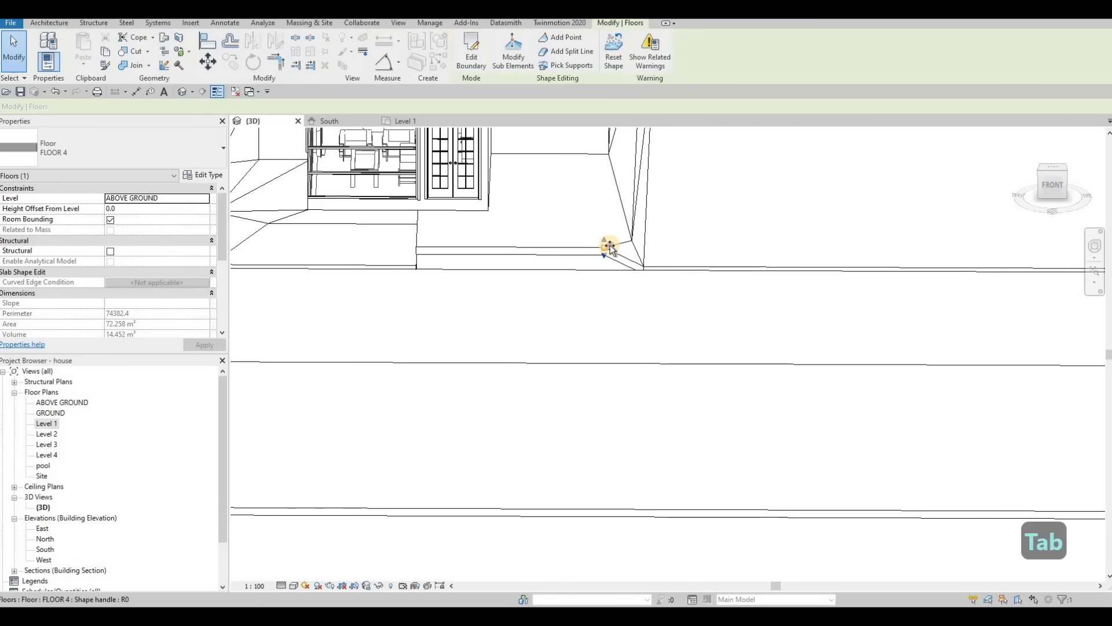
left_click_drag(610, 246, 610, 242)
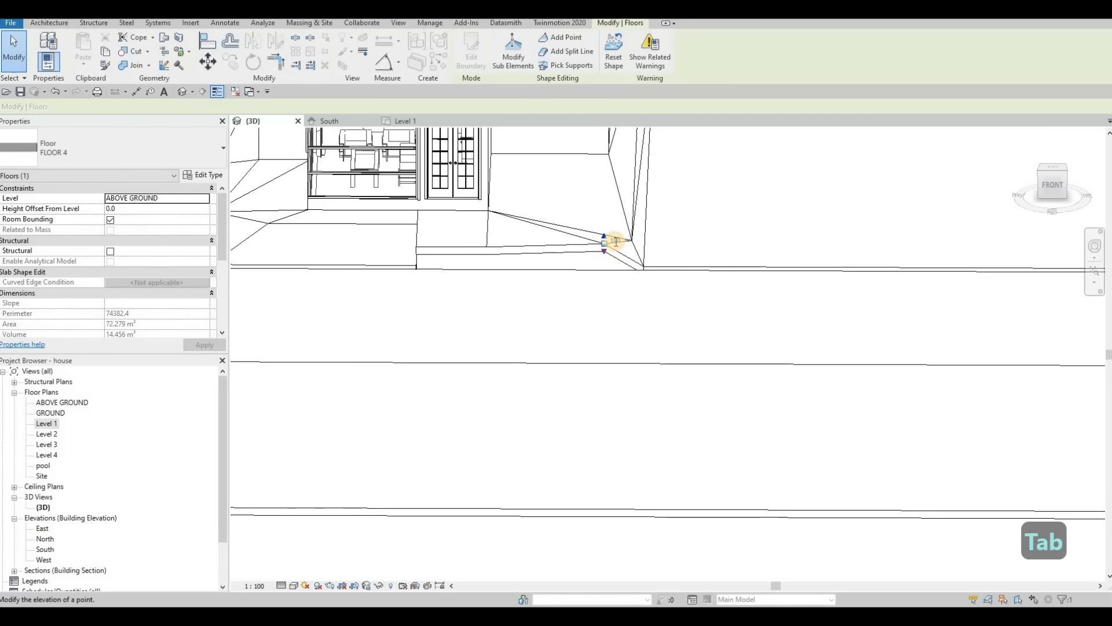
type("-500")
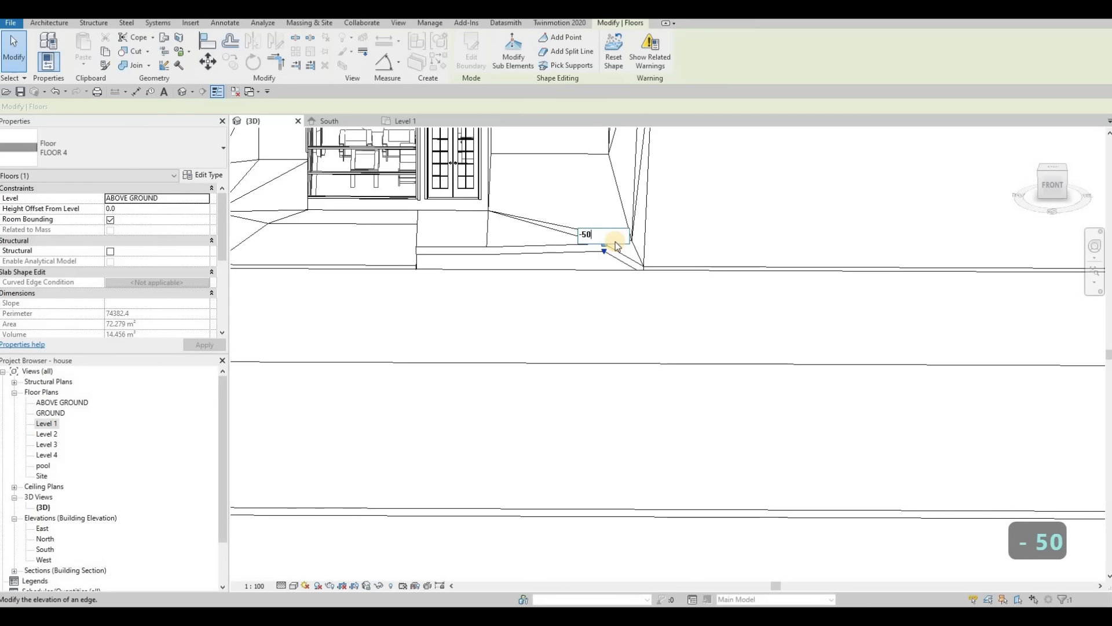
key("Return")
Step: Set the elevation of the other intermediate point on FLOOR 4's south edge, nearer the southwest corner, to -500
key("Tab")
left_click(488, 248)
left_click(497, 244)
type("-500")
key("Return")
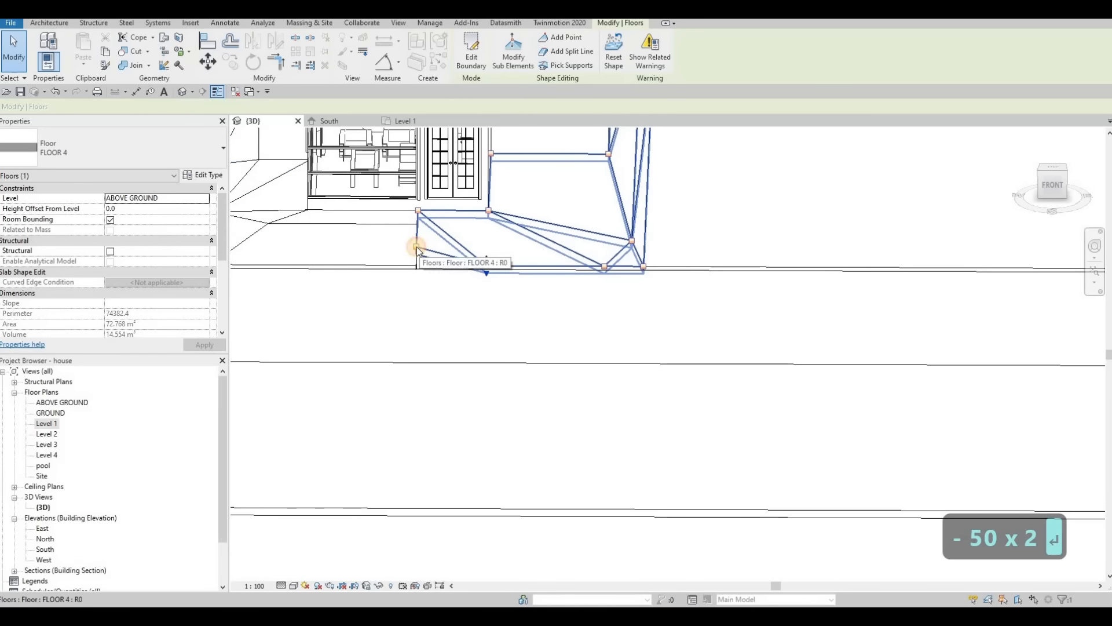
Step: Try to change the elevation of FLOOR 4's short edge at the southwest corner, and undo it
key("Tab")
key("Tab")
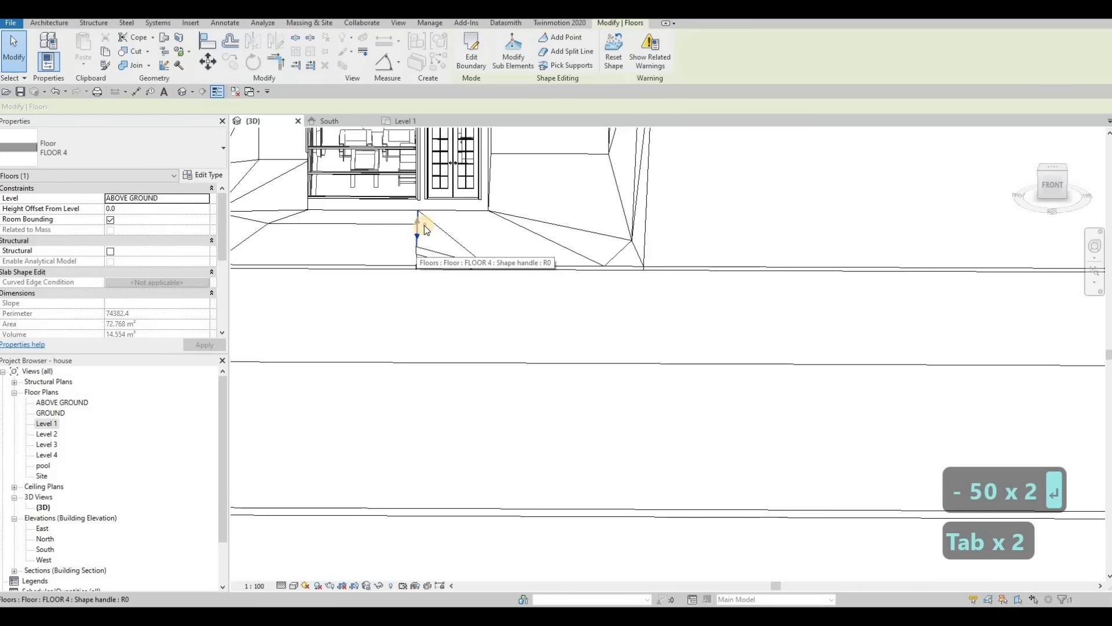
left_click(424, 226)
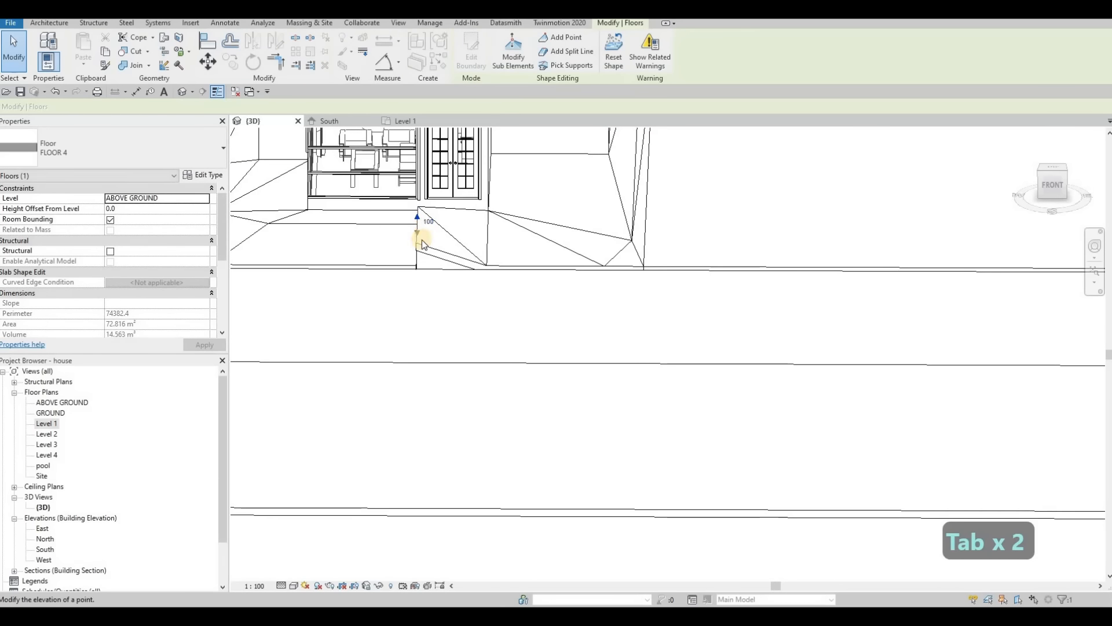
key("ctrl+z")
left_click(423, 244)
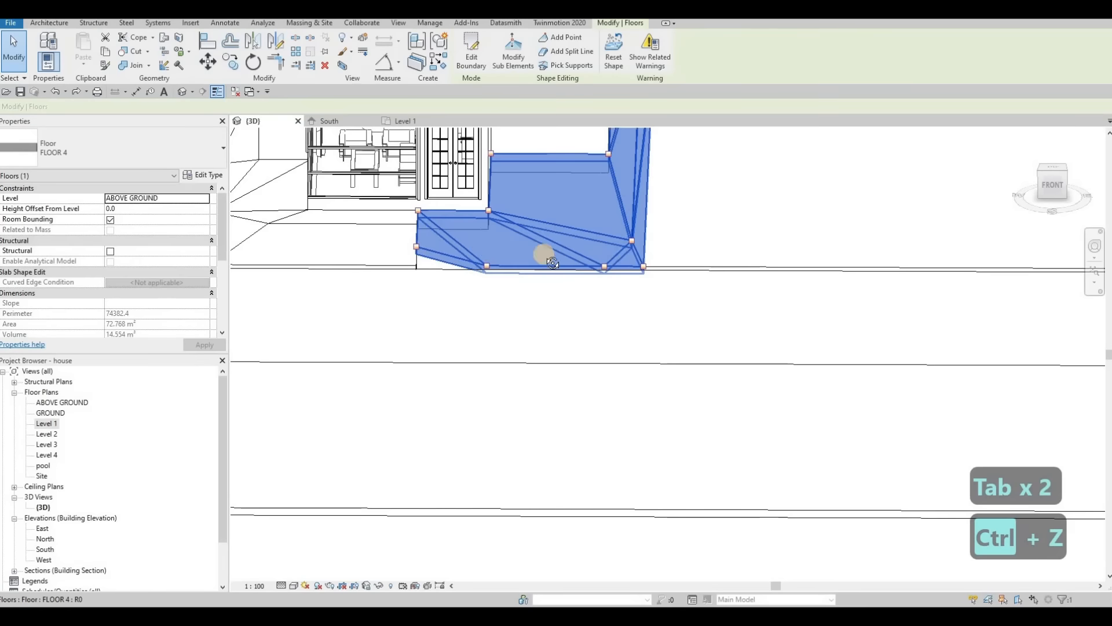
middle_click_drag(743, 231, 677, 252, "shift")
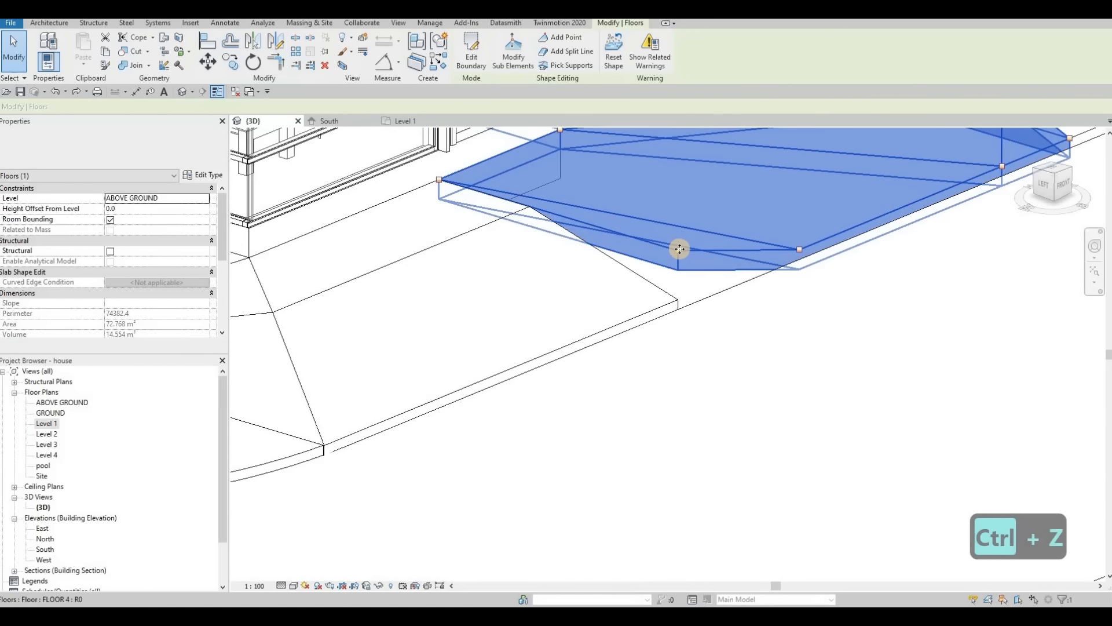
key("Tab")
key("Escape")
key("Tab")
key("Tab")
key("Tab")
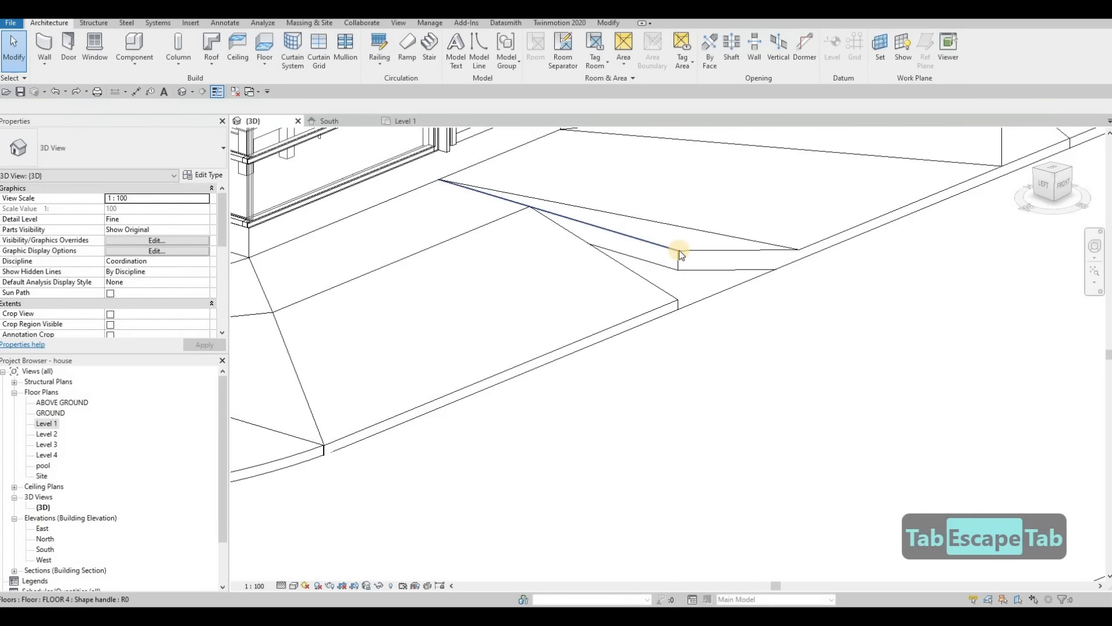
left_click(679, 250)
key("Escape")
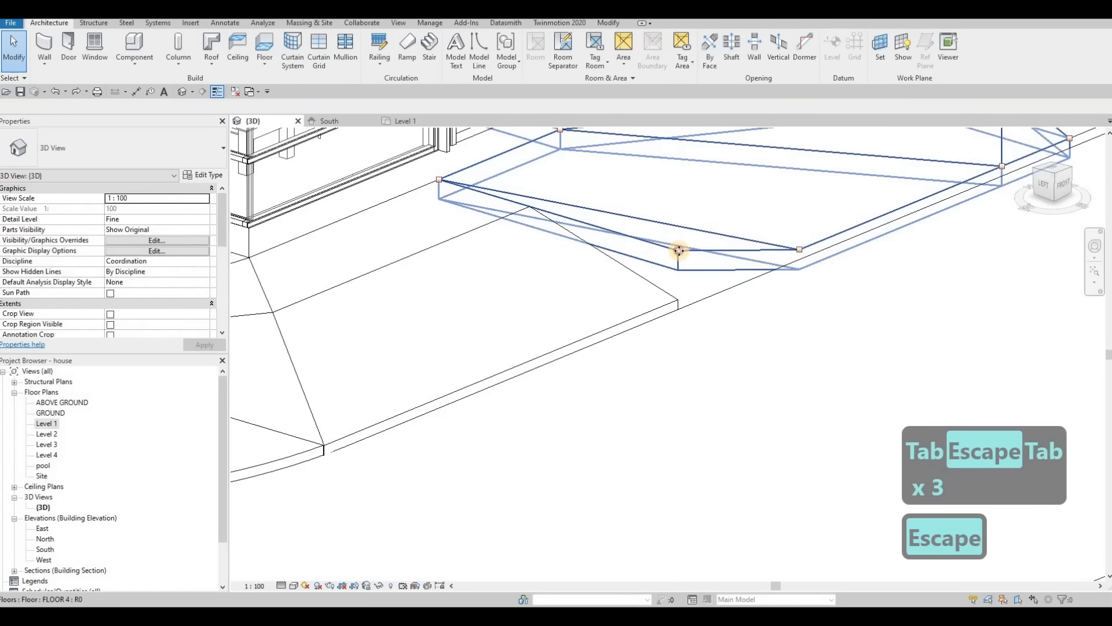
Step: Set the elevation of FLOOR 4's southwest corner point to -500 so it meets the adjoining slab
key("Tab")
left_click(678, 250)
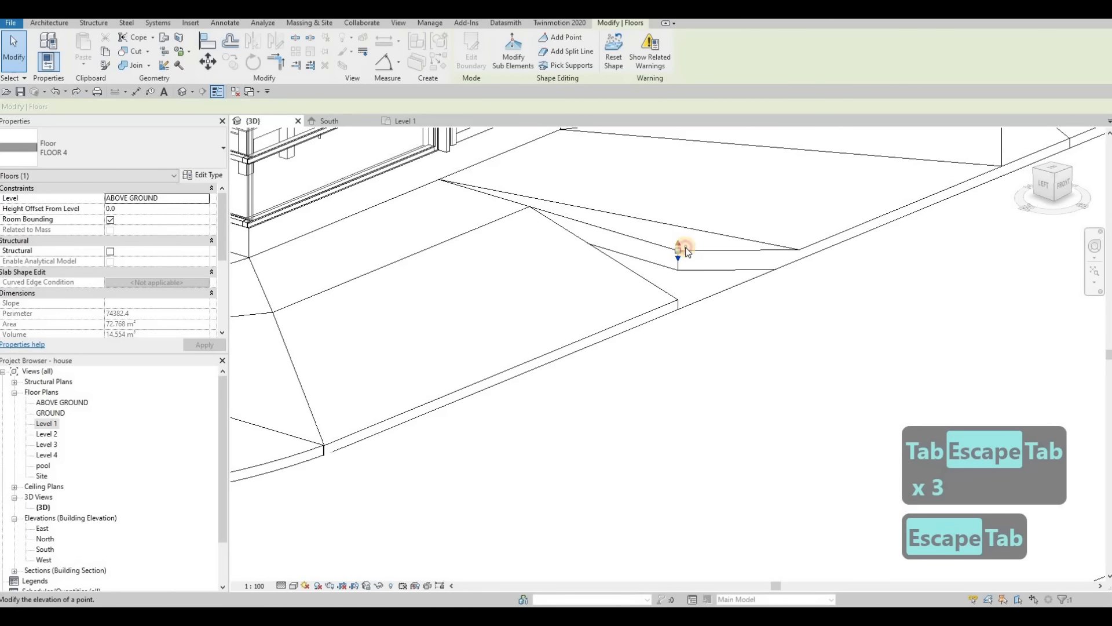
left_click(685, 247)
type("40")
key("Return")
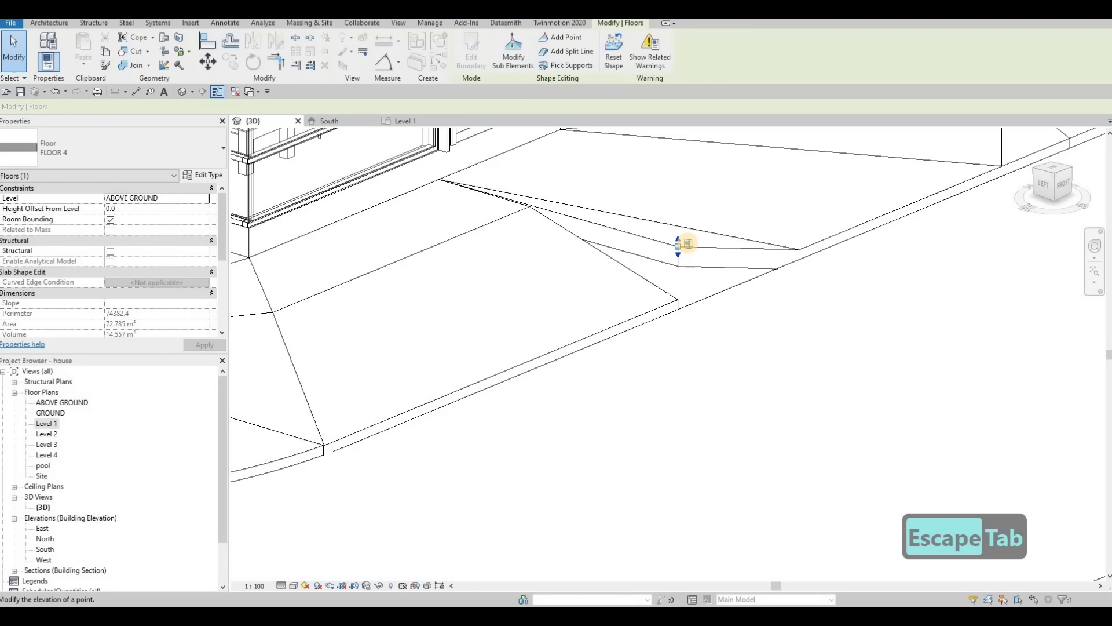
type("500")
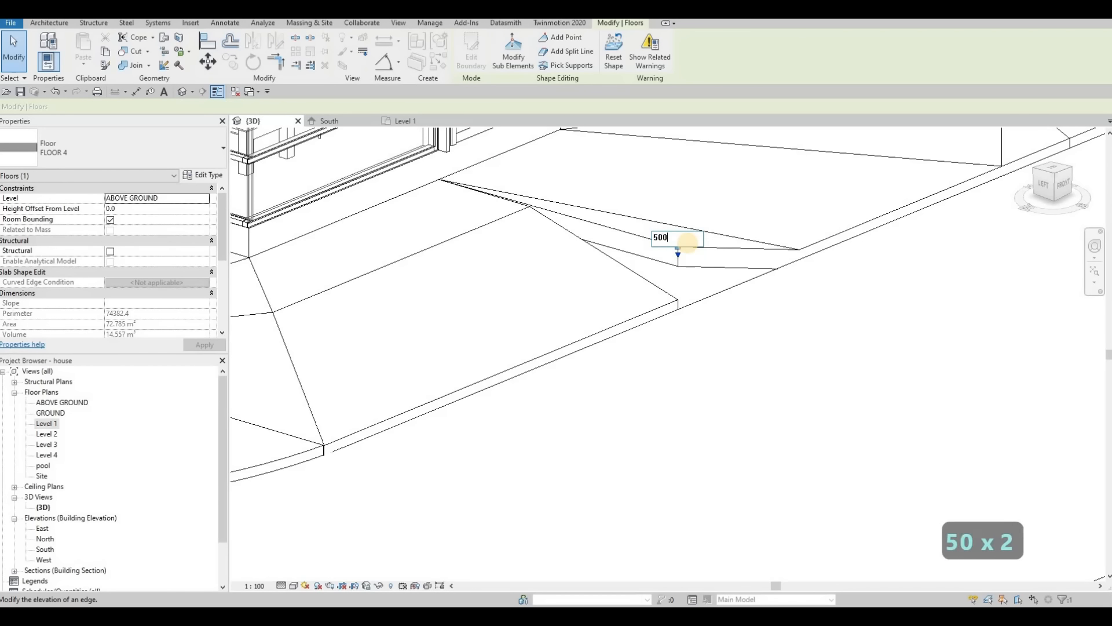
key("Left")
key("Left")
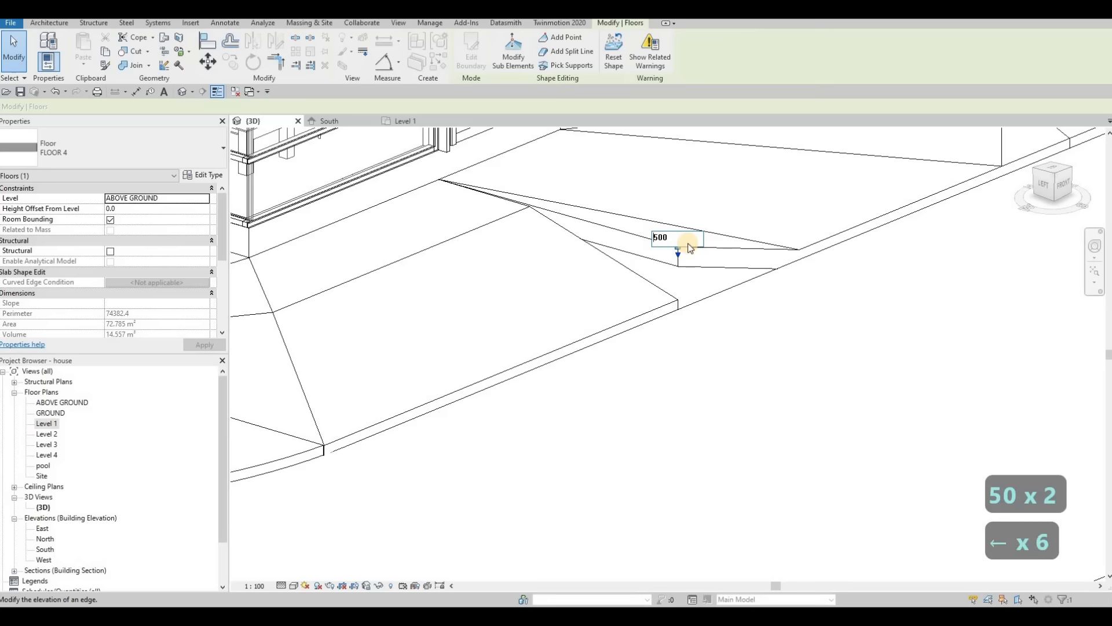
type("-")
key("Return")
scroll(672, 296, "down", 6)
key("Escape")
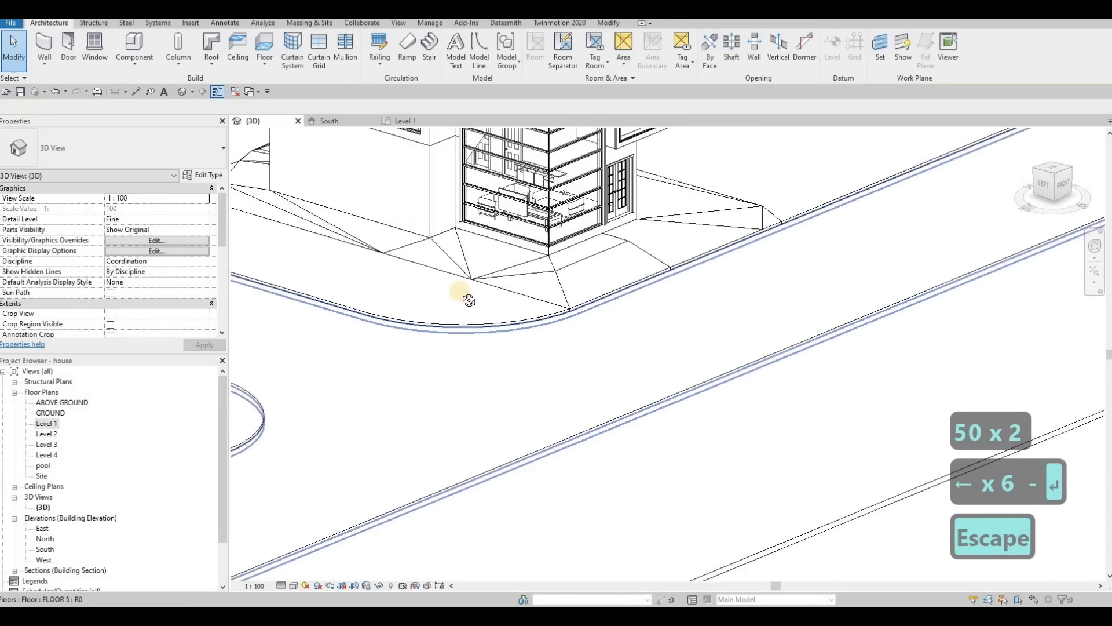
middle_click_drag(468, 300, 331, 204, "shift")
scroll(335, 202, "up", 4)
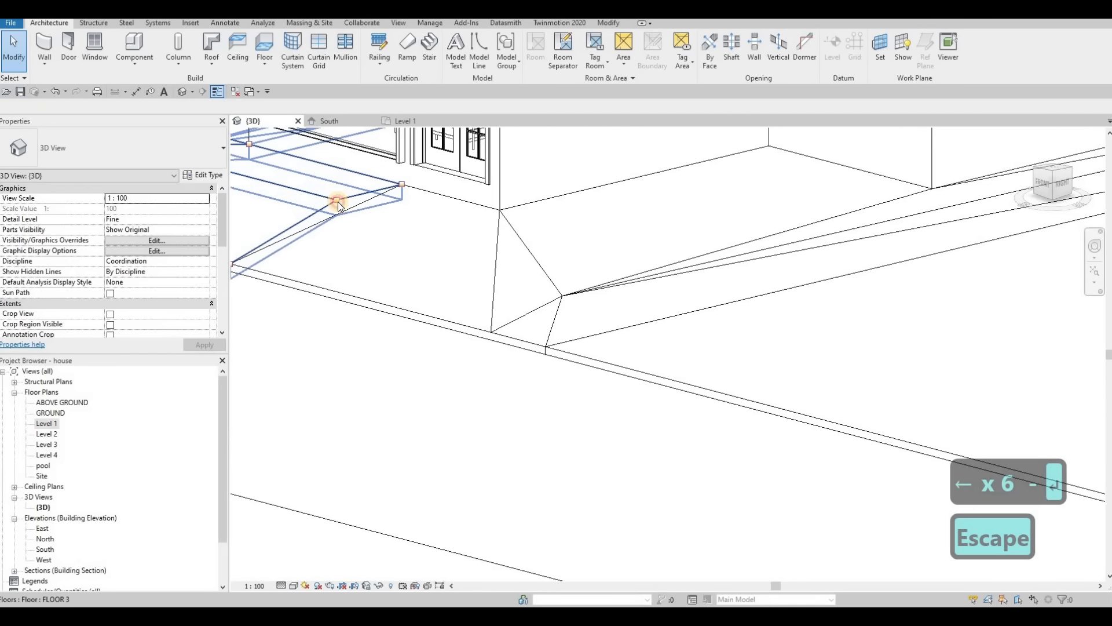
left_click(337, 201)
key("Tab")
key("Tab")
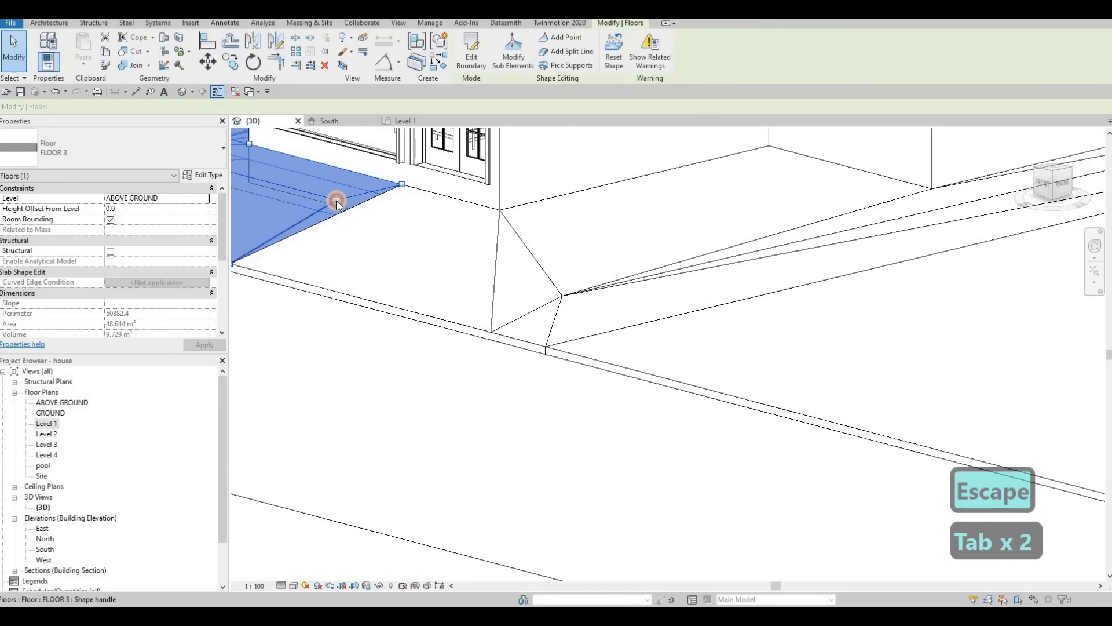
left_click(337, 199)
key("Tab")
key("Tab")
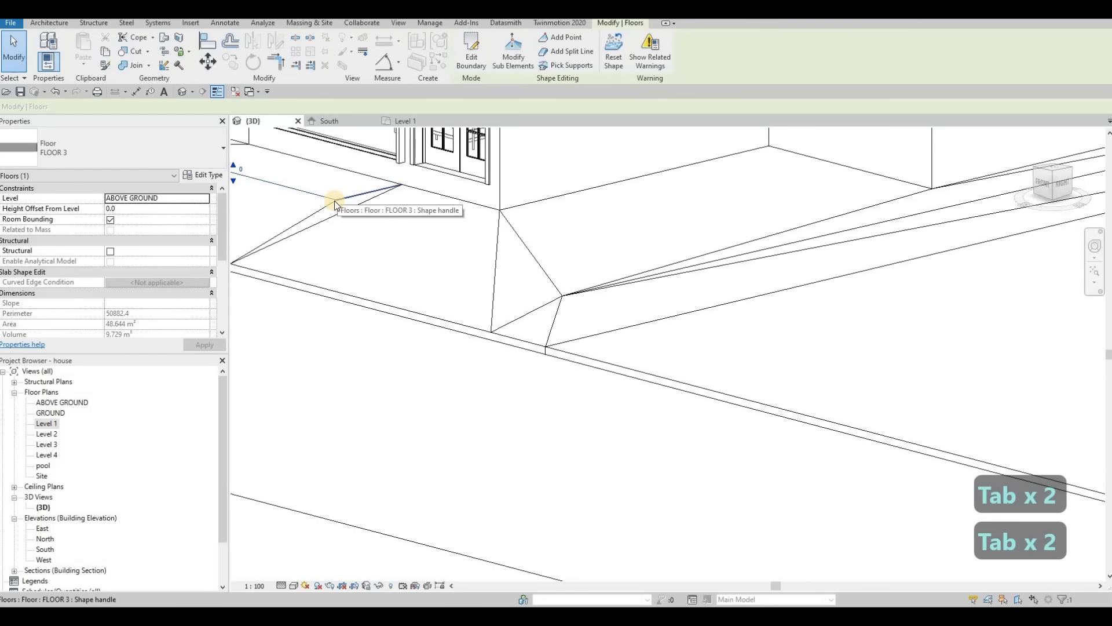
left_click(337, 200)
key("Escape")
key("Tab")
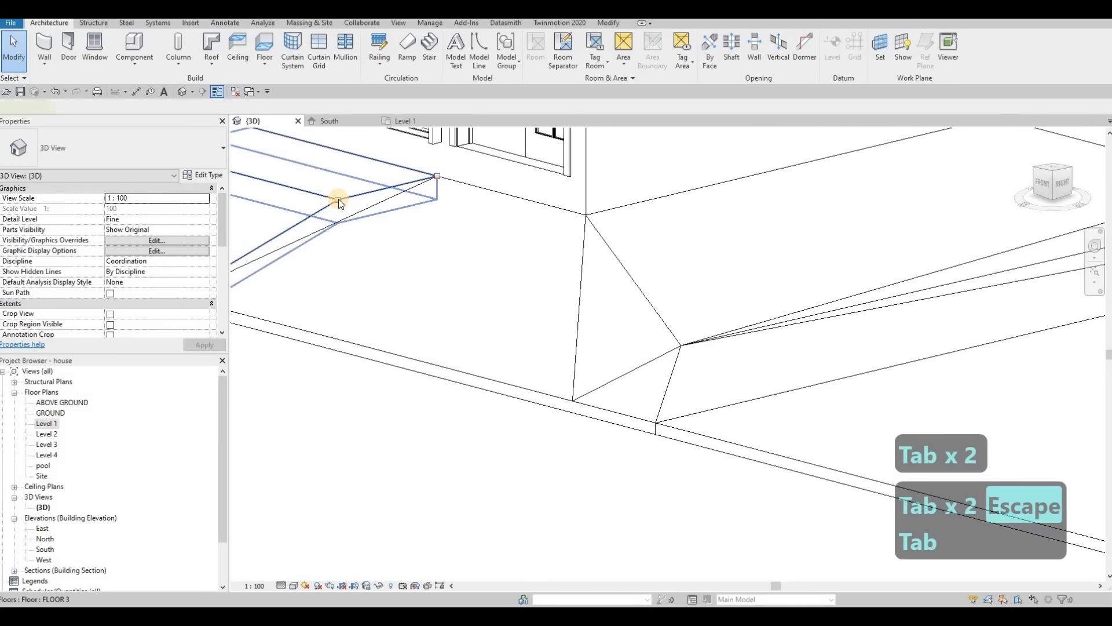
Step: Lower FLOOR 3's shape point along its seam with FLOOR 4, near the entrance, to follow FLOOR 4's sloping edge
left_click(339, 199)
key("Escape")
key("Tab")
left_click(338, 199)
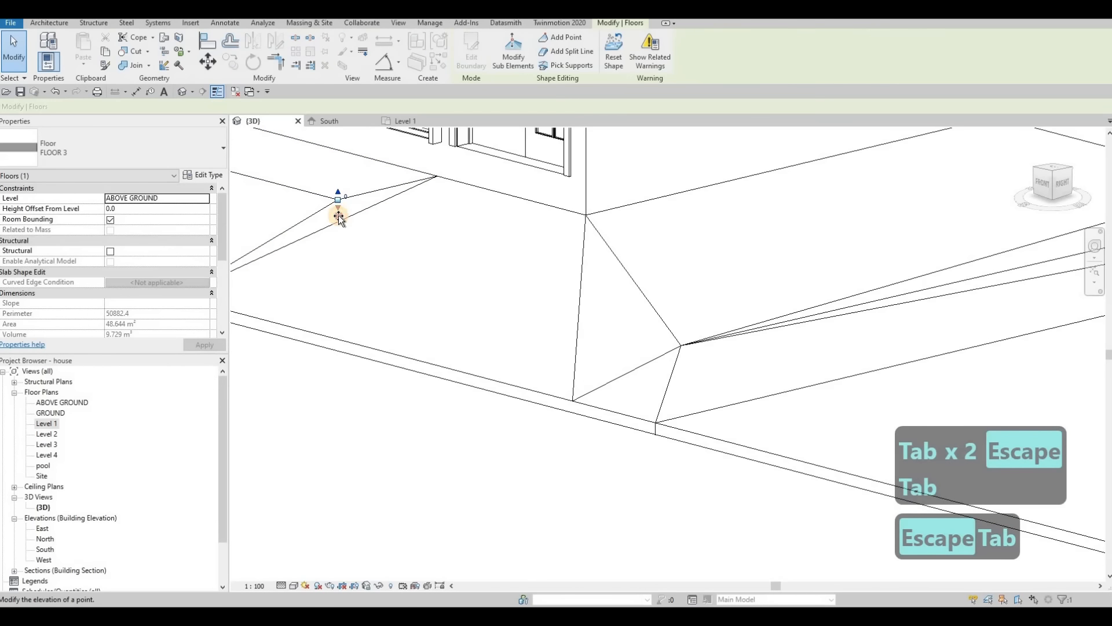
left_click_drag(339, 213, 338, 216)
scroll(406, 269, "down", 2)
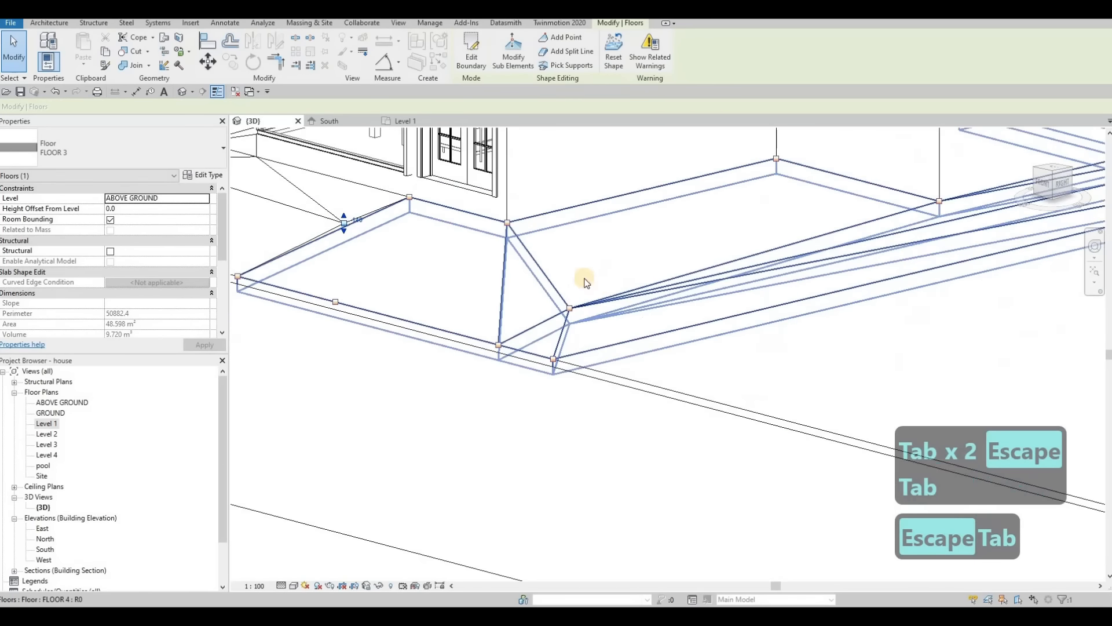
key("Escape")
Step: Change the 3D view's visual style to Realistic
scroll(666, 283, "down", 2)
middle_click_drag(695, 277, 556, 265, "shift")
key("Escape")
scroll(464, 249, "up", 3)
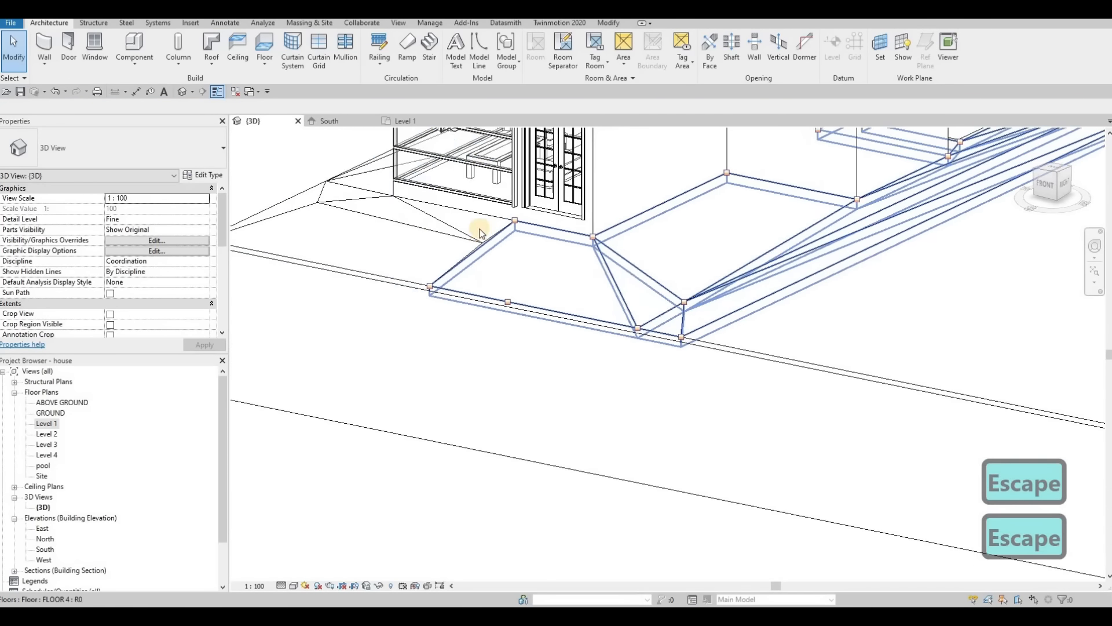
mouse_move(470, 259)
middle_mouse_down("shift")
mouse_move(628, 307)
mouse_move(580, 218)
mouse_move(650, 275)
mouse_move(713, 224)
mouse_move(685, 265)
mouse_move(747, 255)
middle_mouse_up("shift")
scroll(666, 290, "down", 4)
left_click(294, 585)
left_click(313, 538)
key("Escape")
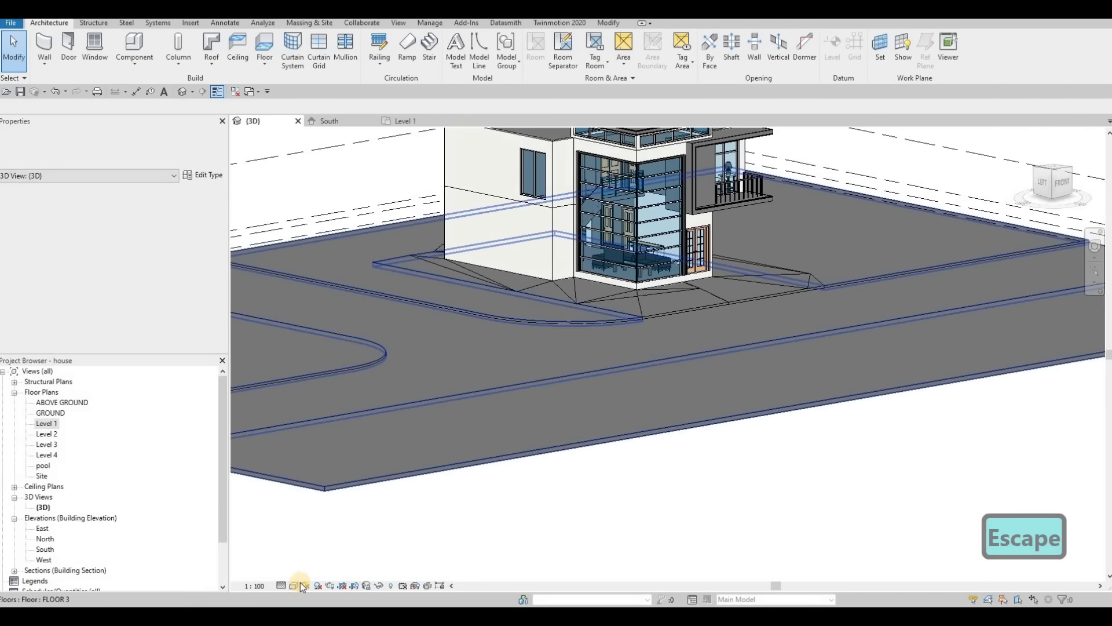
left_click(295, 585)
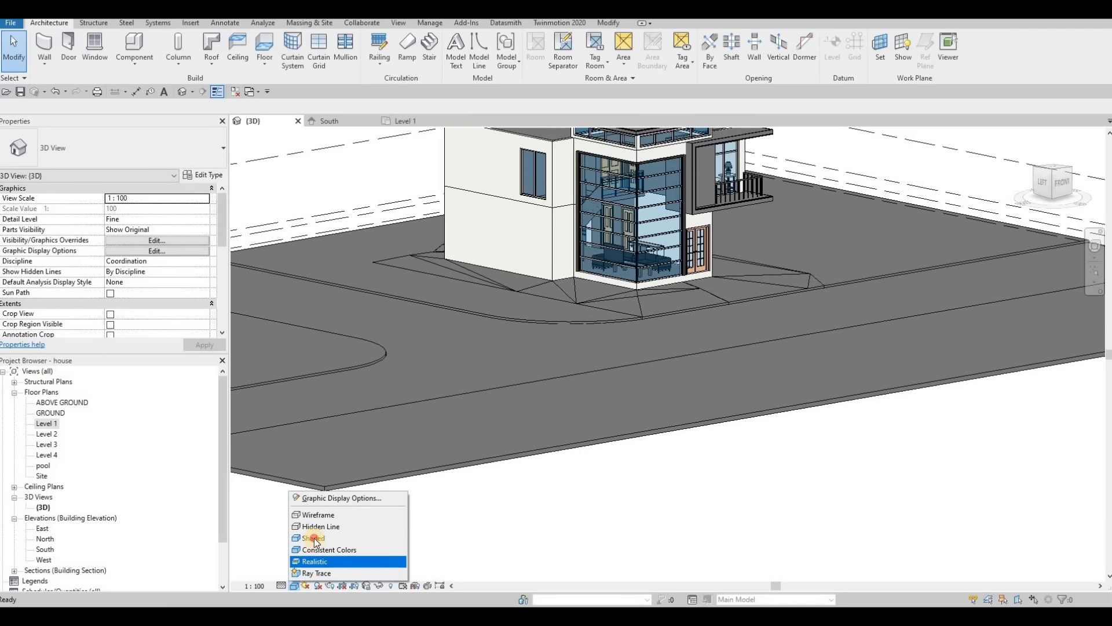
left_click(315, 562)
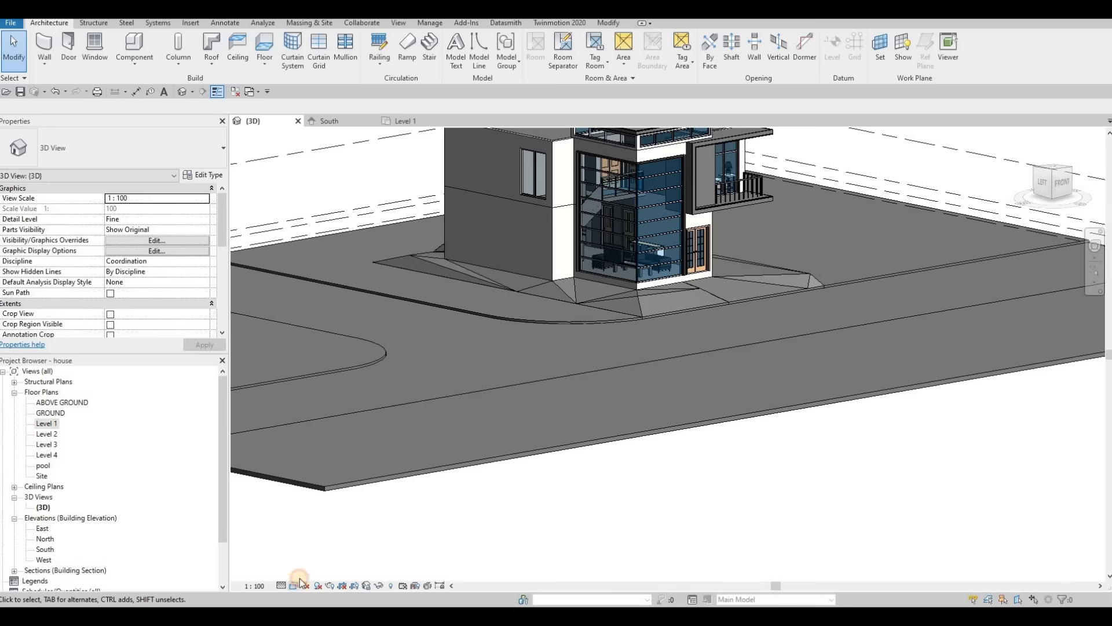
left_click(297, 584)
left_click(572, 324)
Step: Inspect the slabs around the entrance and FLOOR 4's southeast corner in the realistic 3D view
scroll(654, 292, "up", 3)
middle_click_drag(614, 358, 498, 363, "shift")
key("Escape")
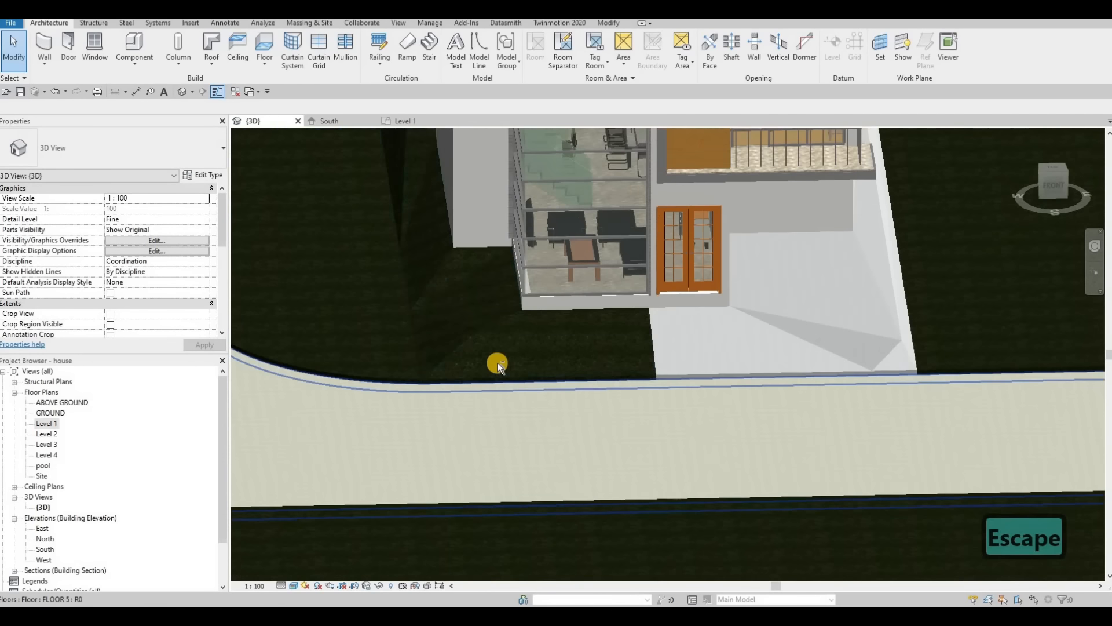
mouse_move(553, 316)
middle_mouse_down("shift")
mouse_move(521, 288)
mouse_move(452, 325)
mouse_move(511, 327)
mouse_move(515, 346)
mouse_move(537, 339)
mouse_move(489, 341)
mouse_move(440, 387)
mouse_move(577, 368)
mouse_move(735, 285)
mouse_move(757, 316)
mouse_move(573, 307)
mouse_move(715, 325)
mouse_move(703, 390)
mouse_move(613, 390)
mouse_move(553, 319)
middle_mouse_up("shift")
left_click(384, 237)
key("Escape")
key("Escape")
scroll(552, 319, "up", 5)
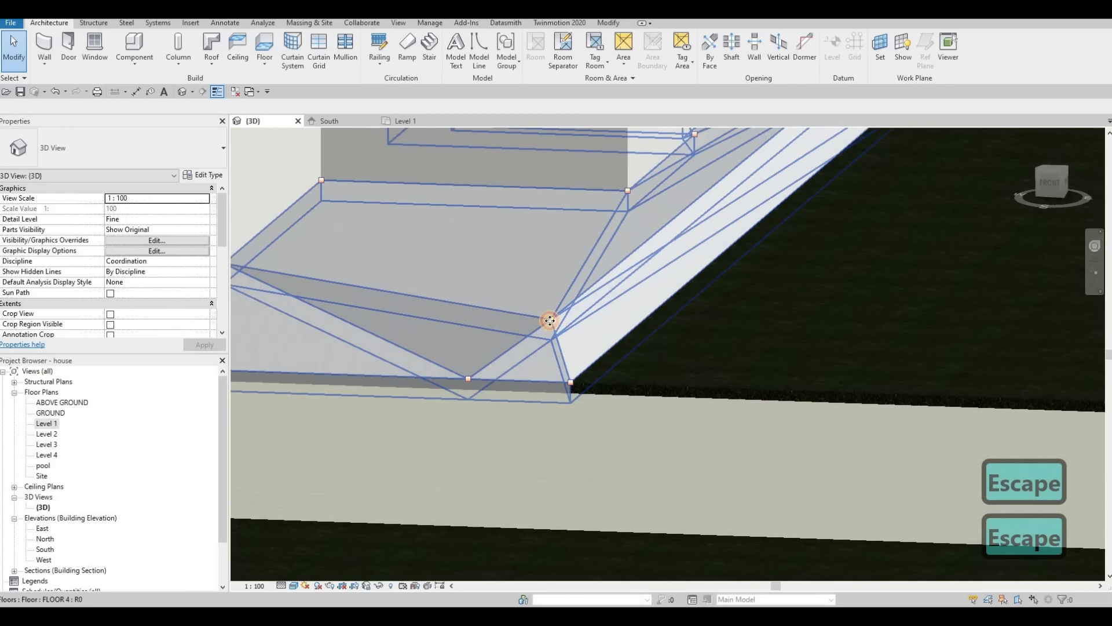
left_click(551, 319)
key("Escape")
key("Tab")
key("Tab")
key("Tab")
key("Tab")
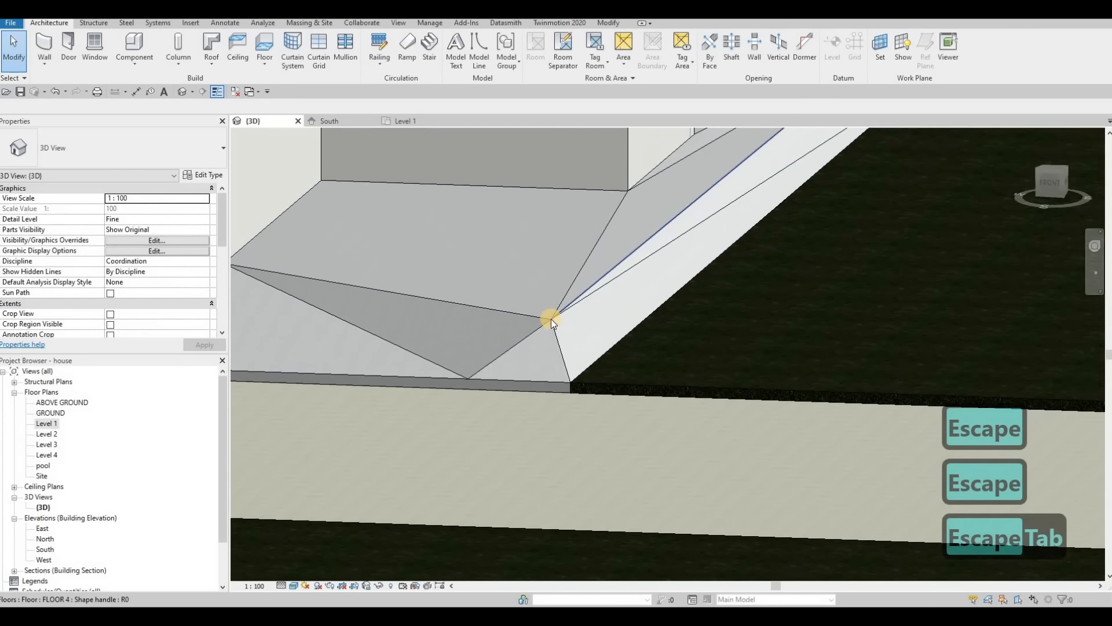
key("Tab")
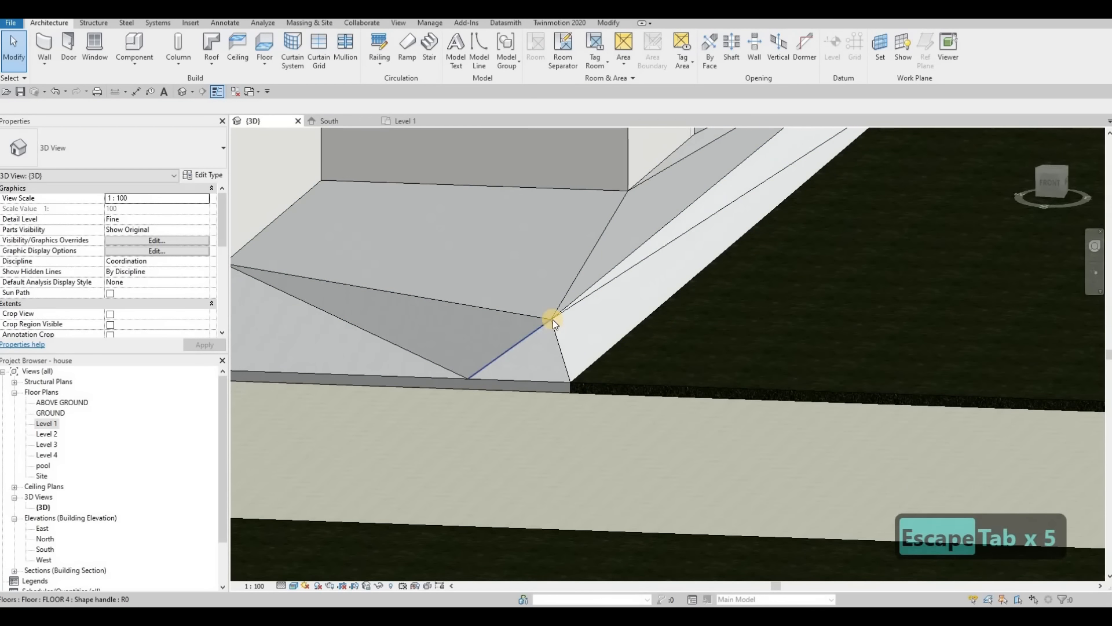
key("Tab")
key("Escape")
Step: Lower FLOOR 4's interior shape point near the southeast corner to an elevation of about -140
scroll(550, 318, "up", 1)
key("Tab")
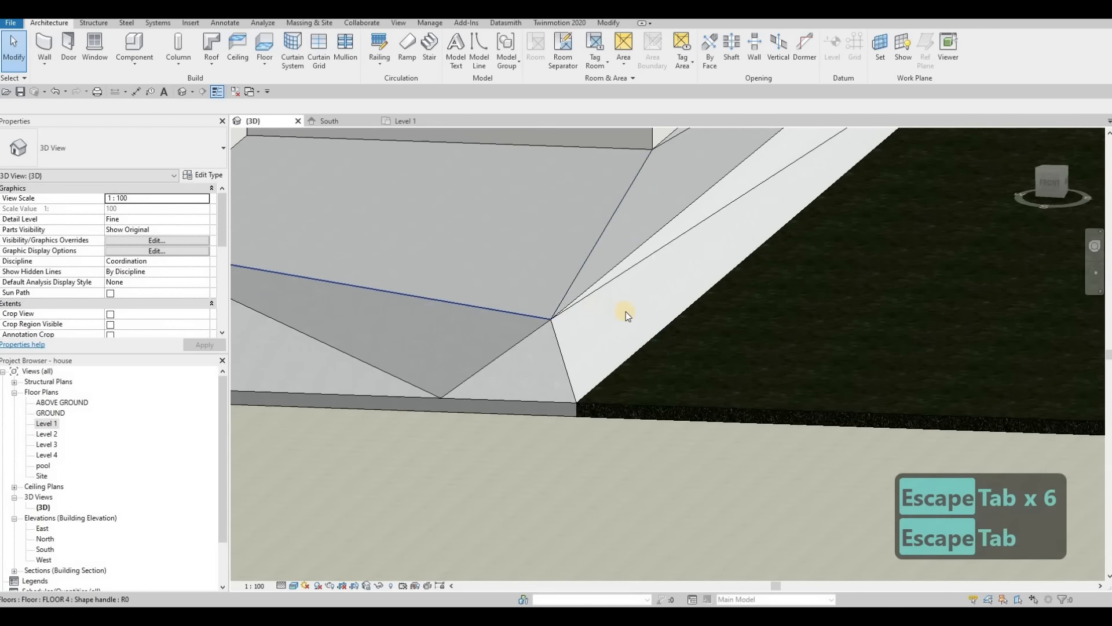
left_click(551, 320)
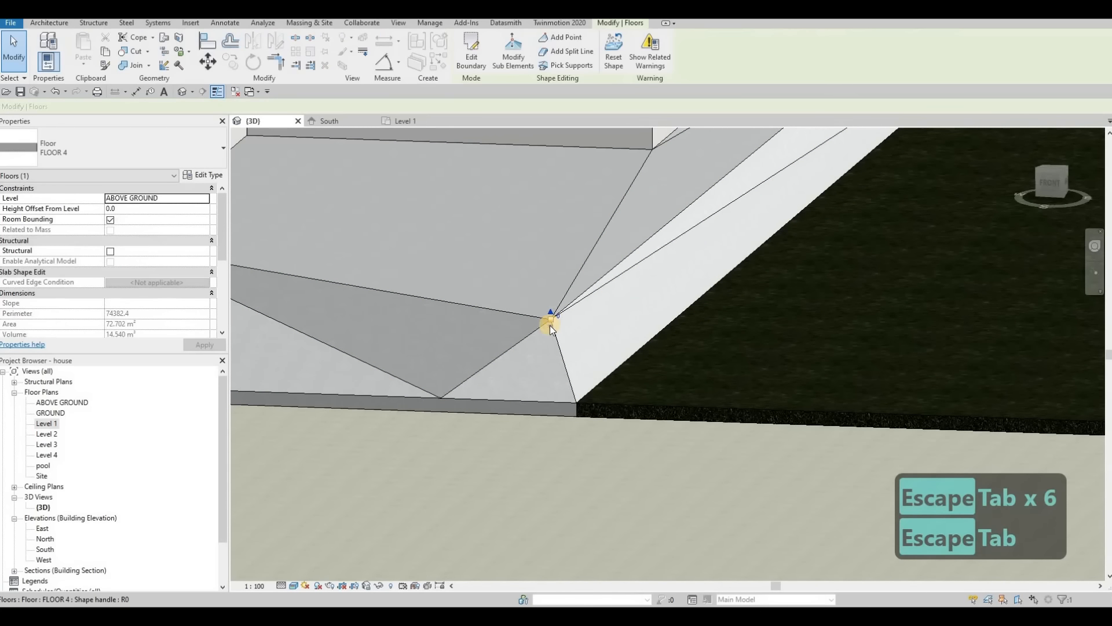
left_click_drag(551, 334, 551, 342)
scroll(576, 310, "down", 2)
scroll(668, 323, "down", 3)
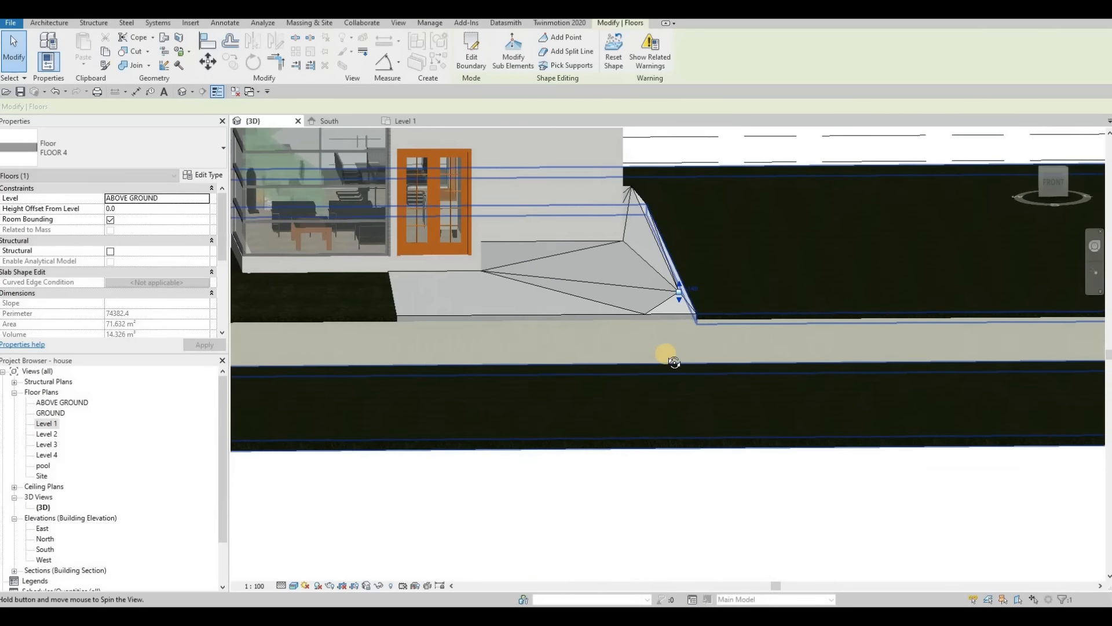
Step: Examine the slopes and fold lines of FLOOR 4 around its southeast corner from several angles
key("Escape")
middle_click_drag(611, 355, 820, 228, "shift")
scroll(583, 371, "up", 2)
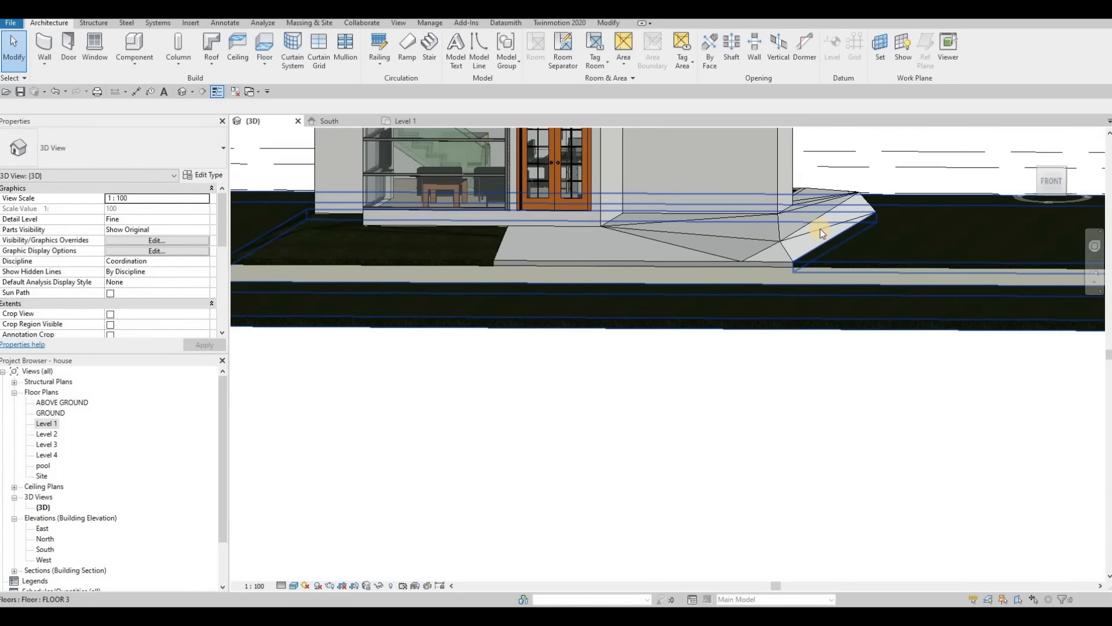
left_click(808, 234)
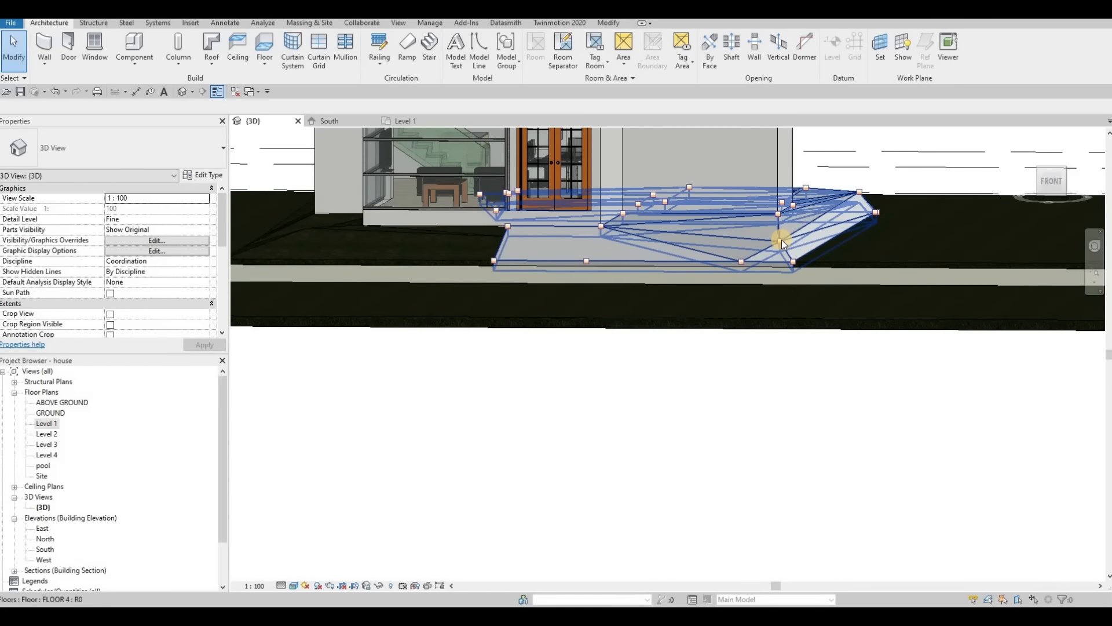
middle_click_drag(746, 293, 756, 257, "shift")
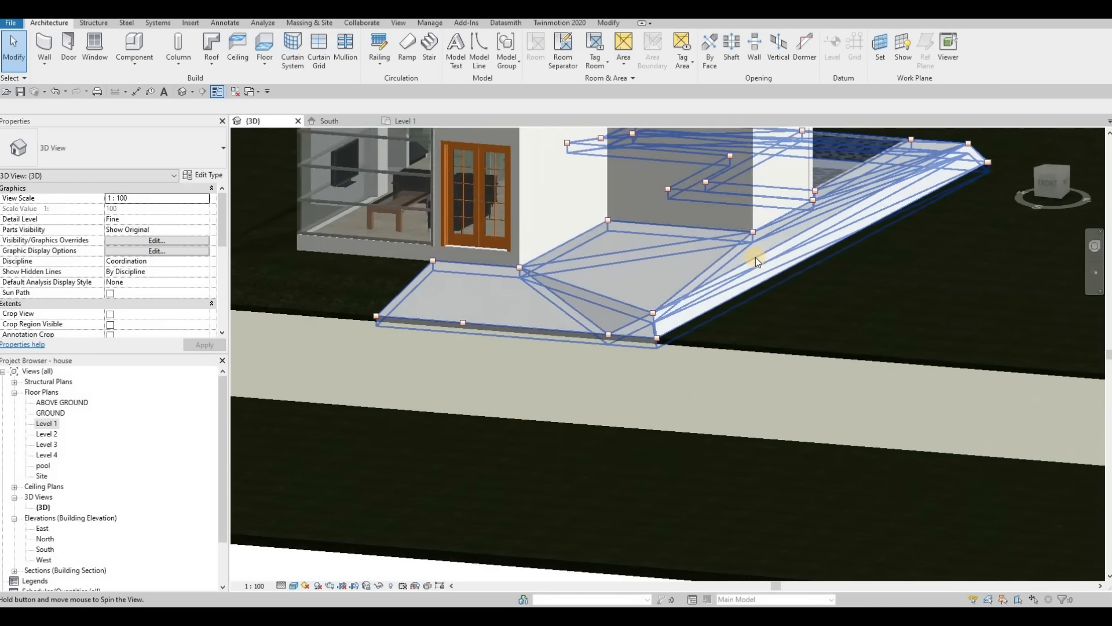
key("Escape")
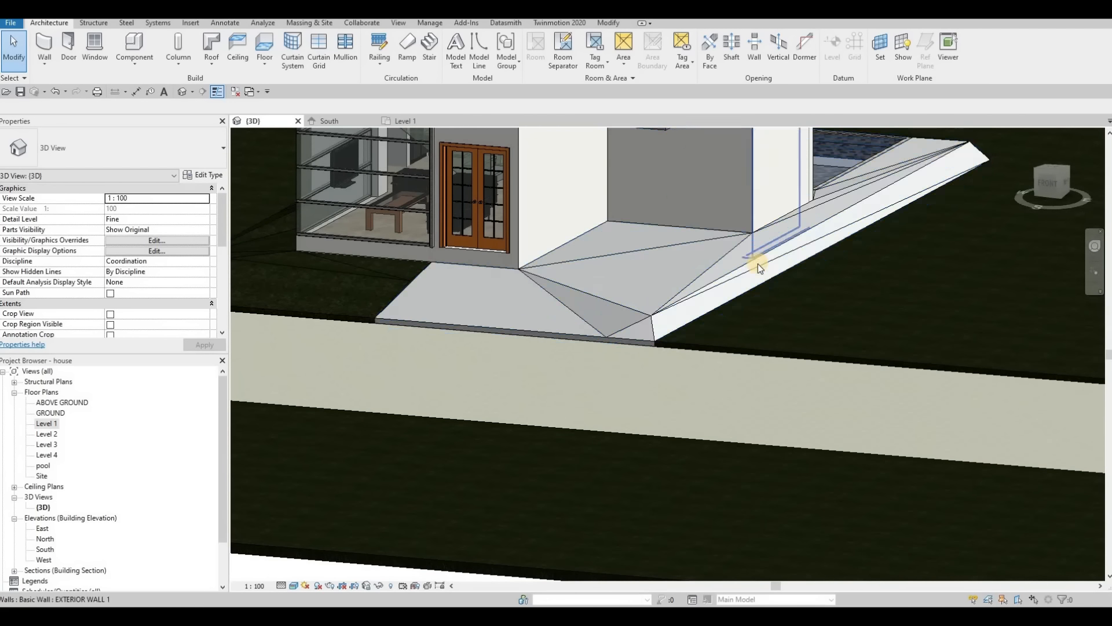
left_click(758, 263)
middle_click_drag(756, 338, 658, 377, "shift")
middle_click_drag(627, 375, 679, 312, "shift")
scroll(687, 343, "up", 4)
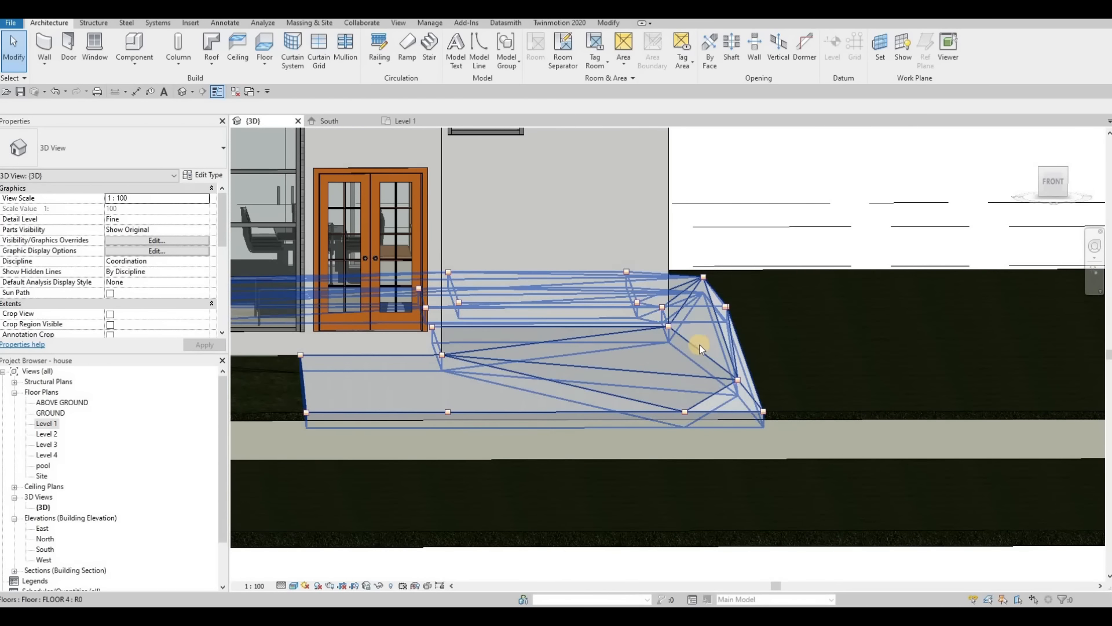
left_click(714, 335)
scroll(709, 330, "up", 2)
middle_click_drag(717, 378, 725, 360, "shift")
middle_click_drag(898, 336, 749, 339)
scroll(750, 339, "up", 3)
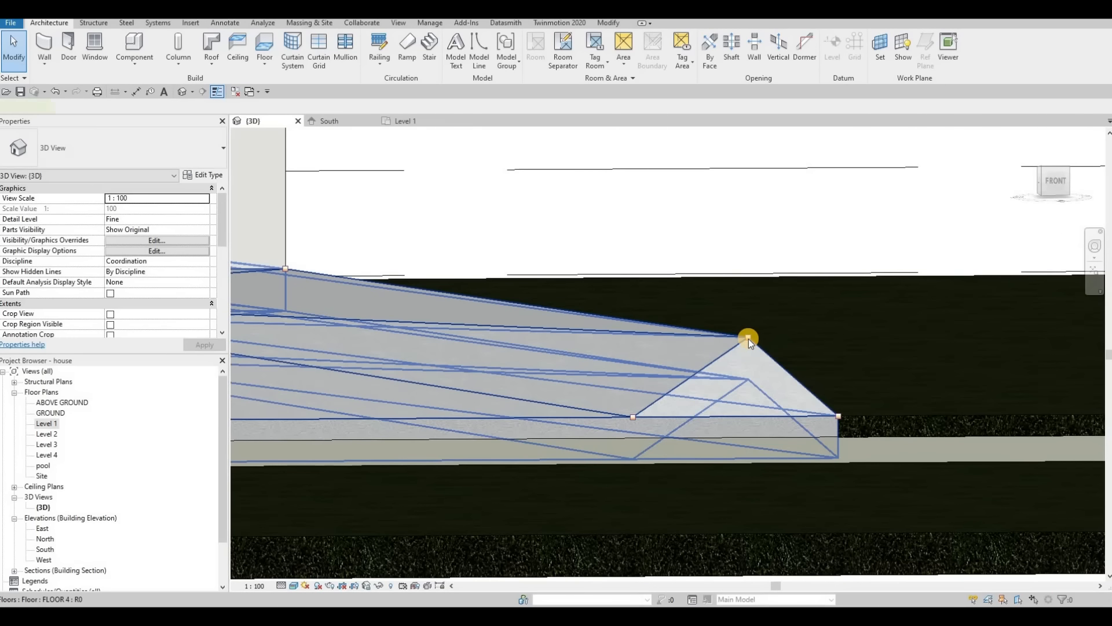
left_click(749, 339)
key("Escape")
key("Tab")
key("Tab")
left_click(747, 336)
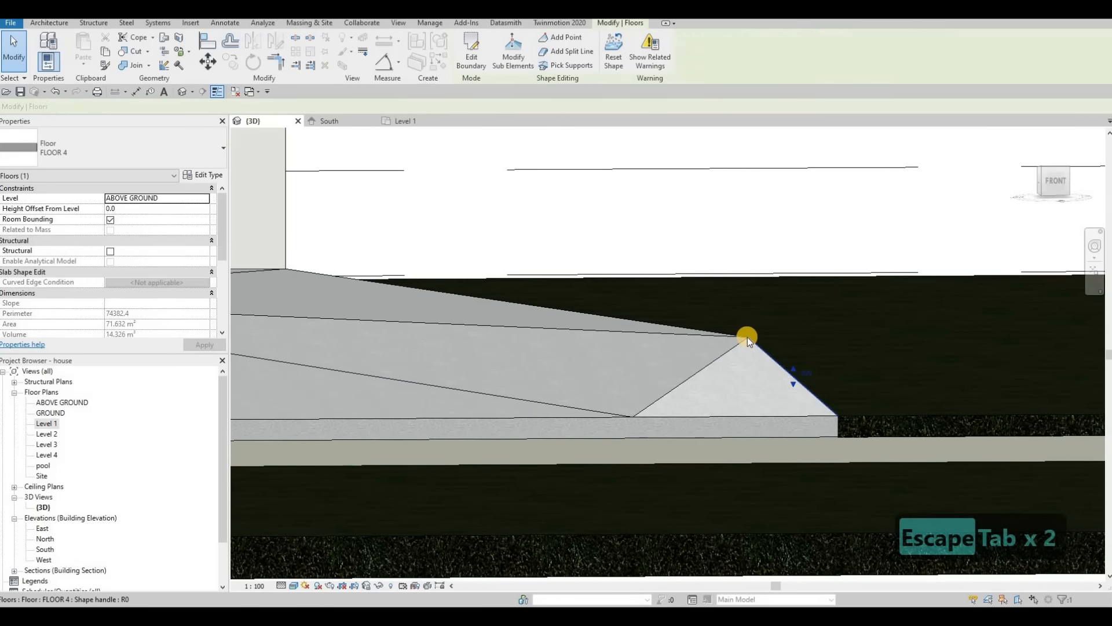
key("Escape")
key("Tab")
key("Tab")
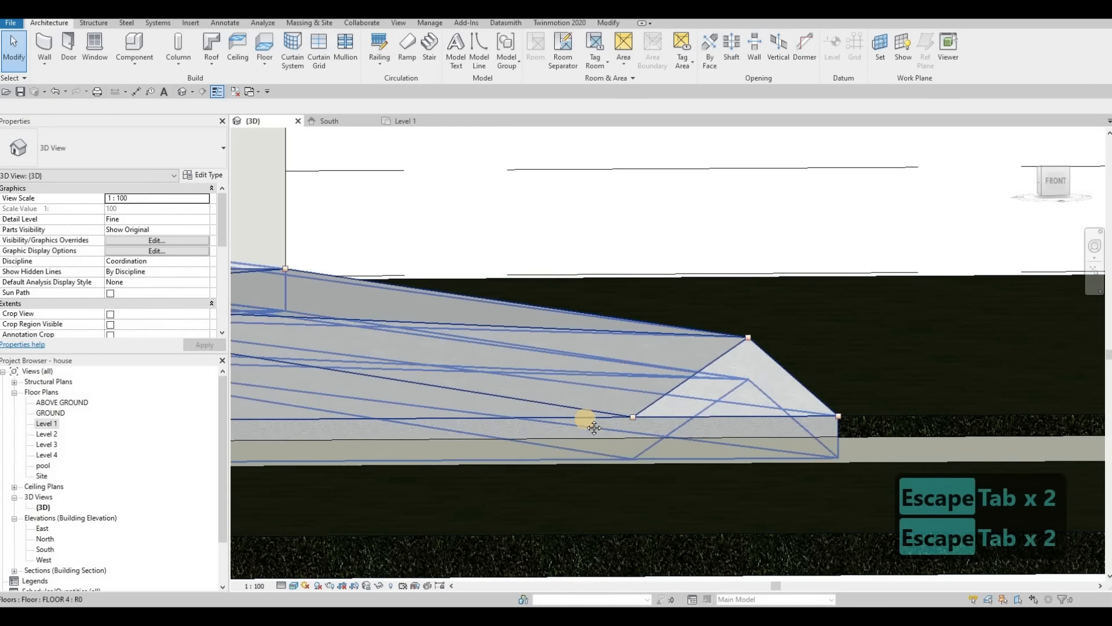
middle_click_drag(585, 418, 589, 301, "shift")
middle_click_drag(377, 450, 558, 294)
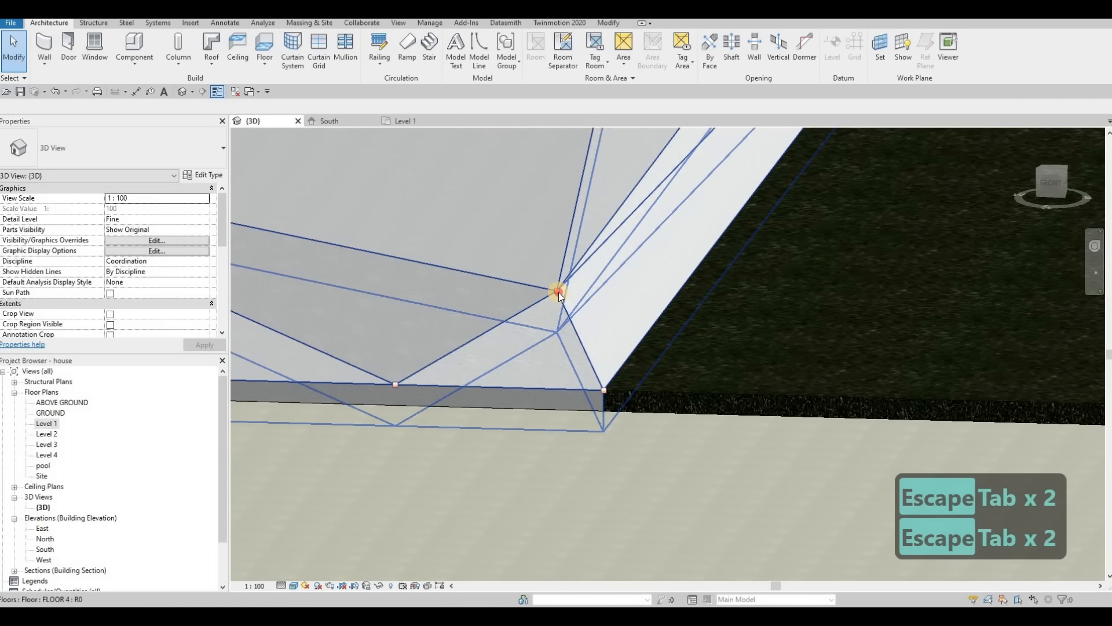
left_click(558, 292)
key("Escape")
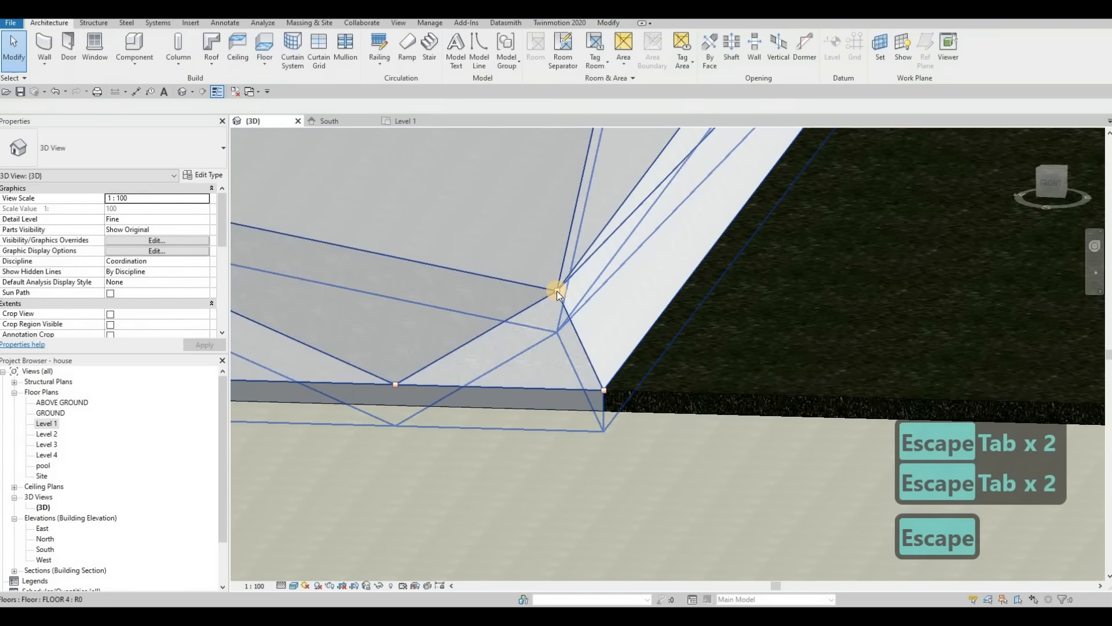
left_click(557, 291)
key("Escape")
key("Tab")
key("Tab")
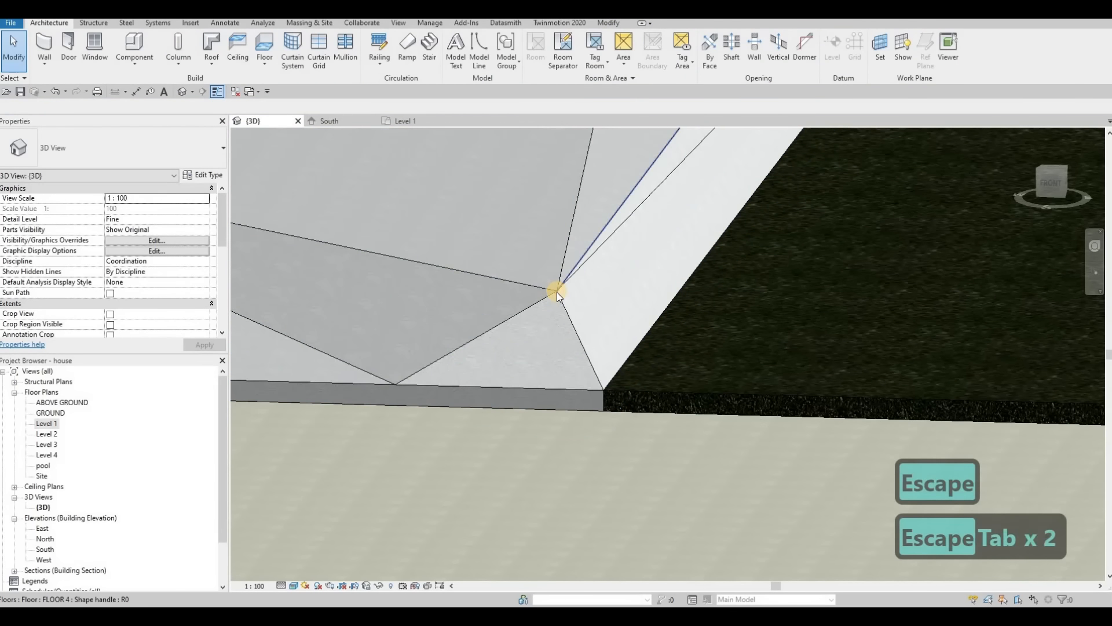
key("Escape")
key("Escape")
Step: Lower FLOOR 4's interior shape point near the southeast corner further, in two increments, to flatten the corner's fold
key("Tab")
key("Tab")
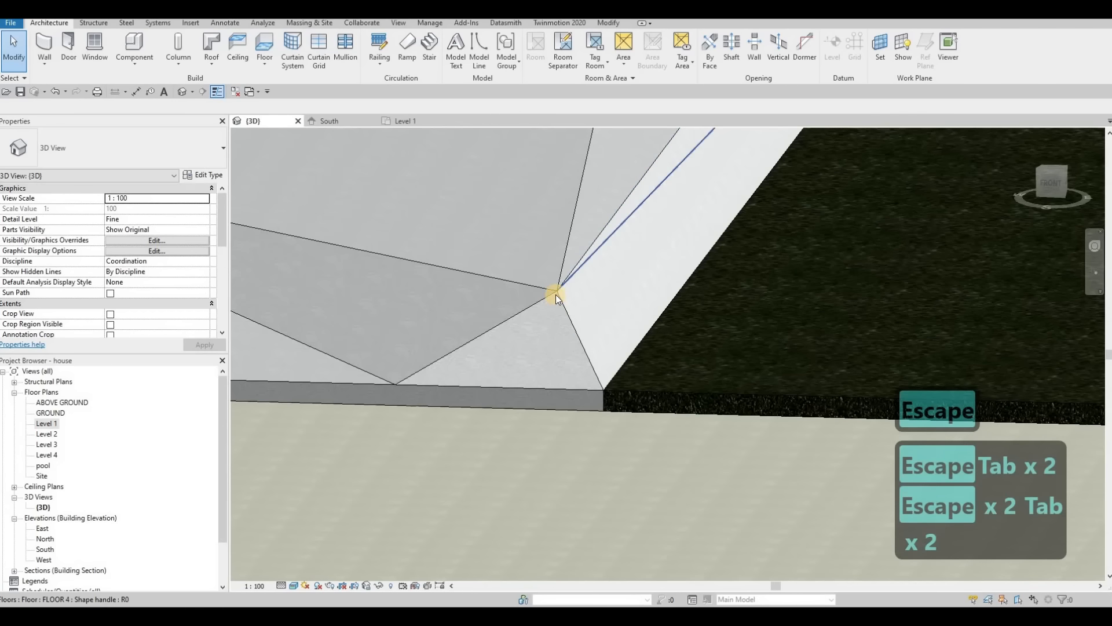
left_click(557, 292)
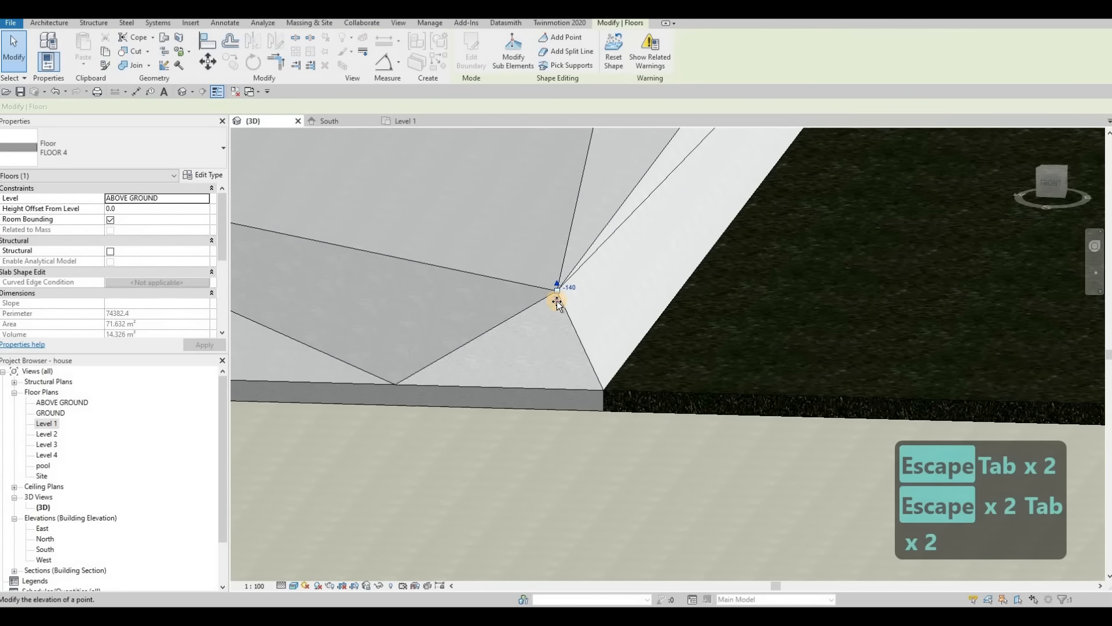
left_click_drag(557, 301, 561, 311)
scroll(578, 318, "down", 2)
middle_click_drag(609, 350, 901, 266, "shift")
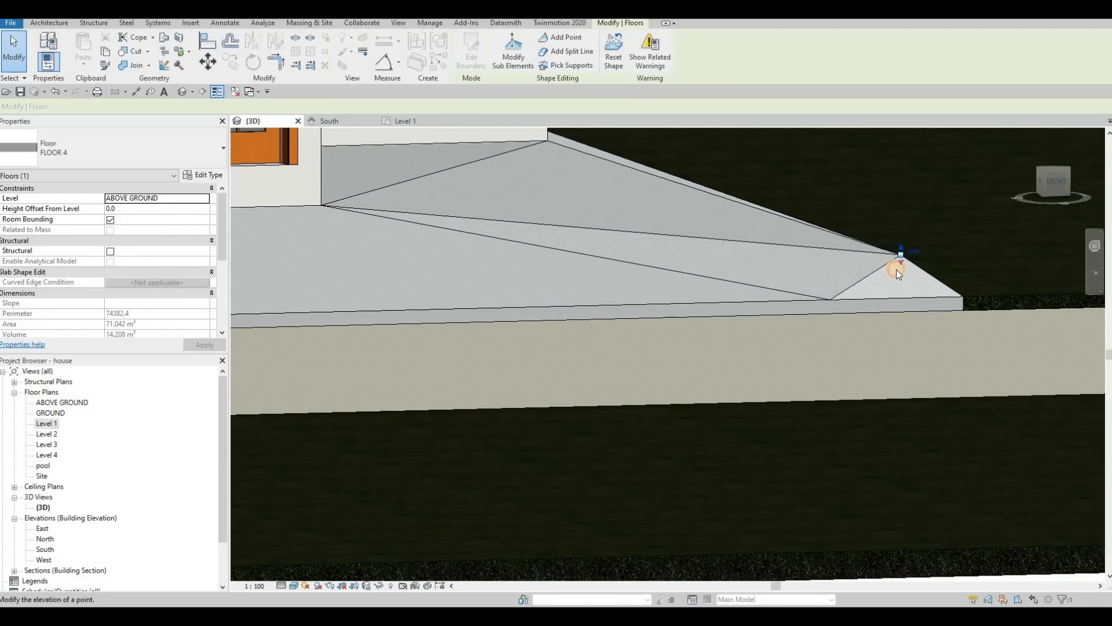
left_click_drag(897, 270, 901, 282)
middle_click_drag(868, 356, 767, 377, "shift")
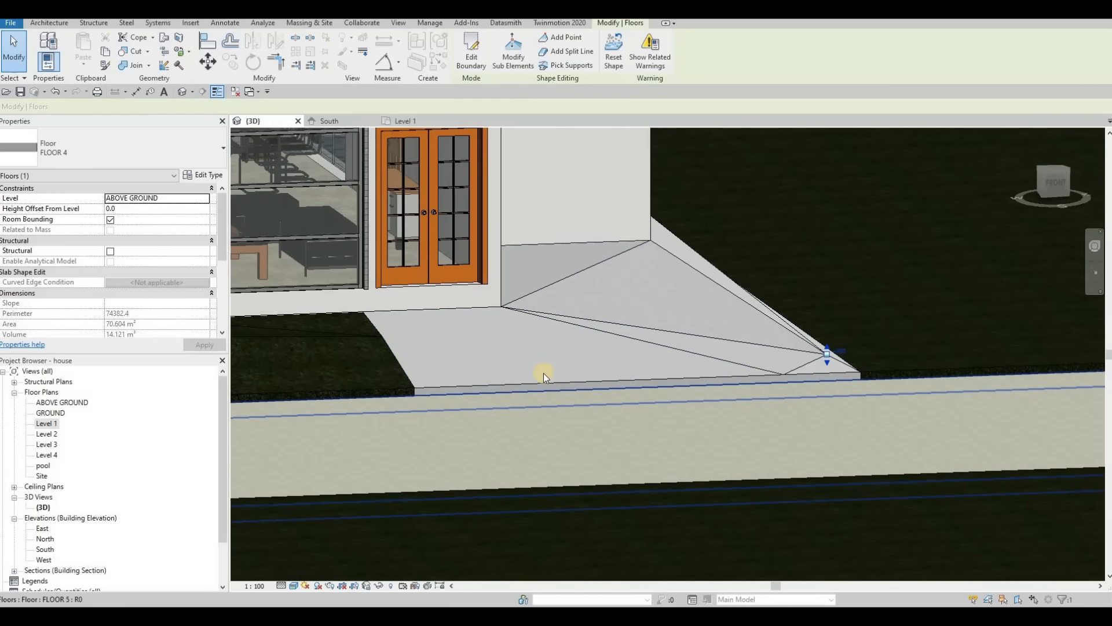
middle_click_drag(544, 373, 627, 311, "shift")
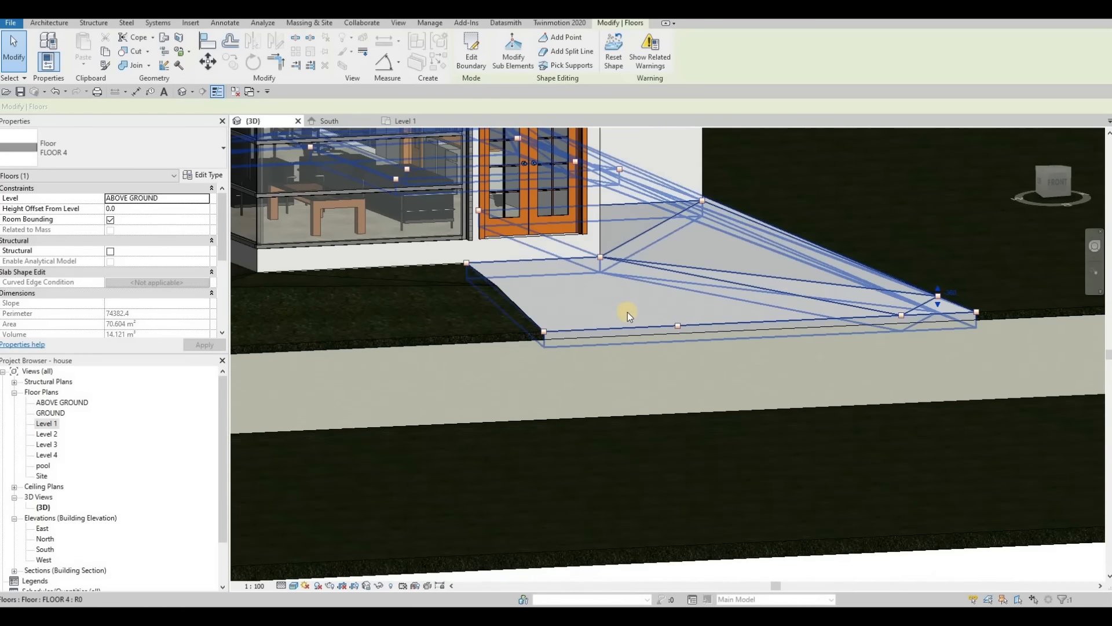
left_click(544, 332)
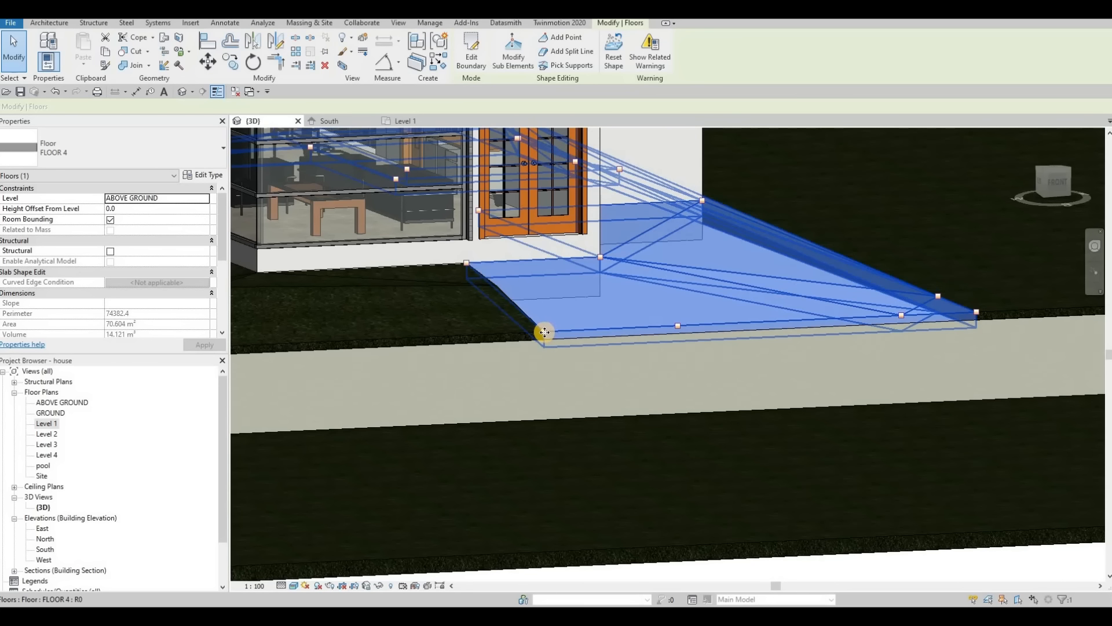
key("Escape")
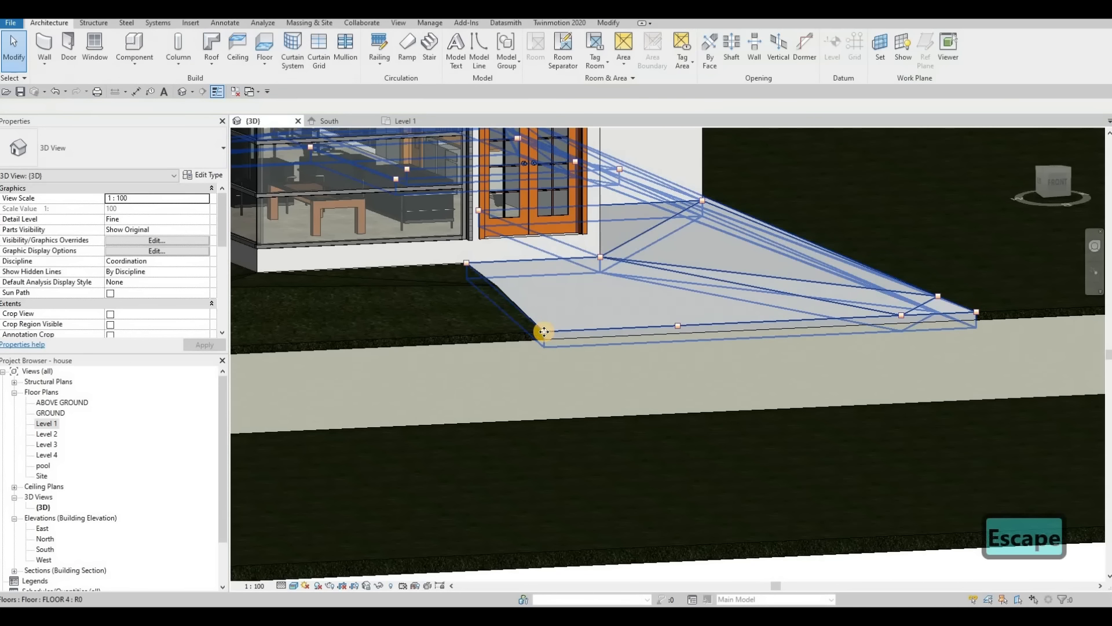
left_click(545, 332)
key("Tab")
key("Escape")
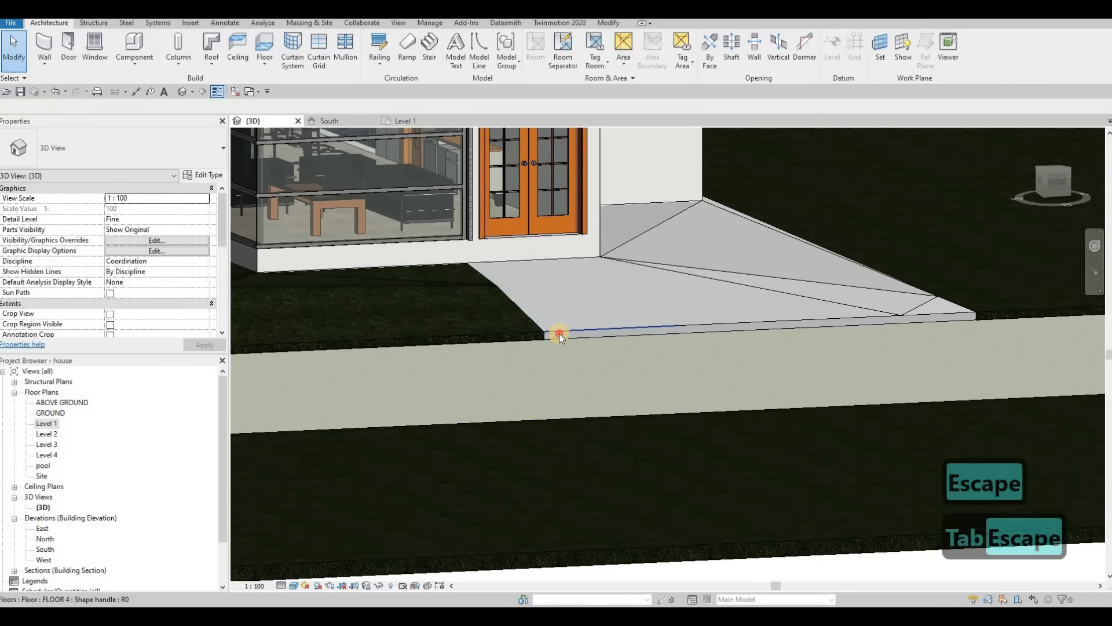
left_click(560, 331)
key("Escape")
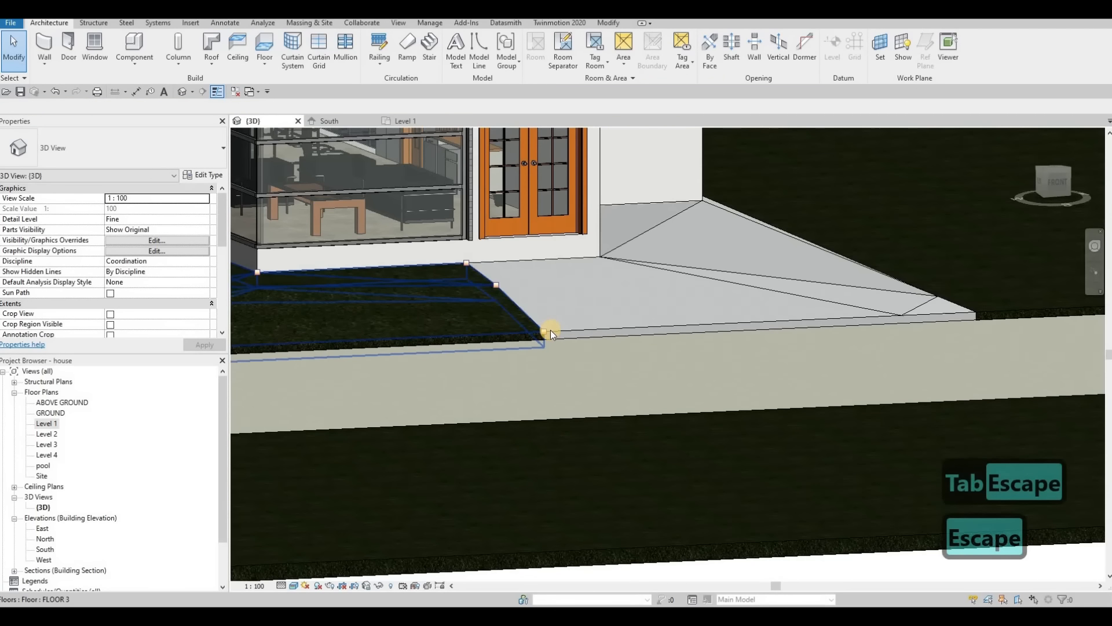
key("Tab")
key("Tab")
left_click(573, 336)
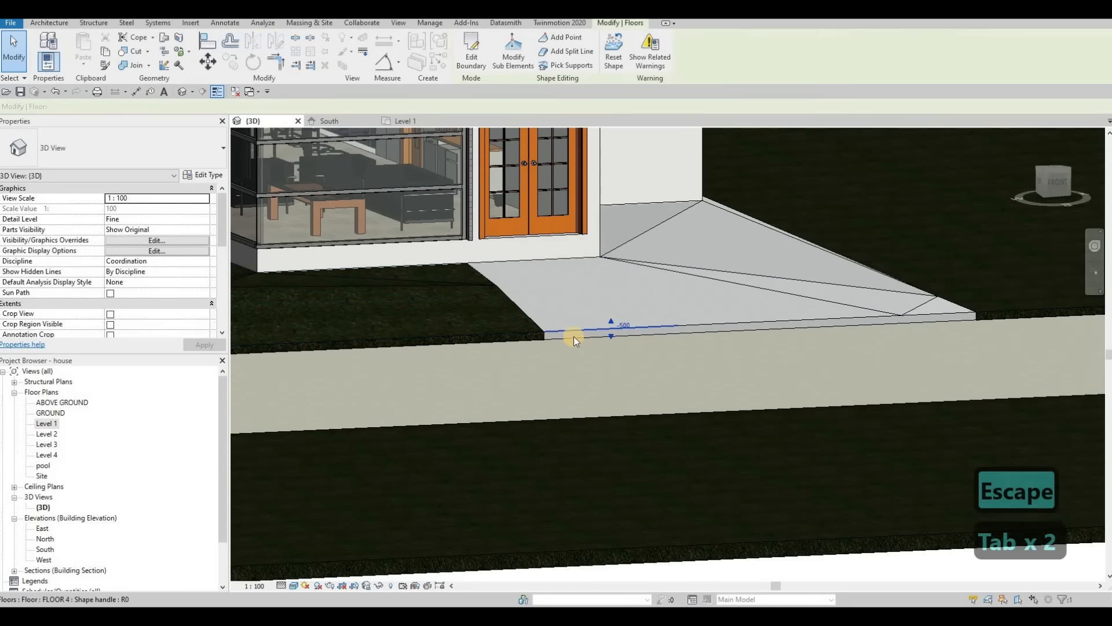
key("Escape")
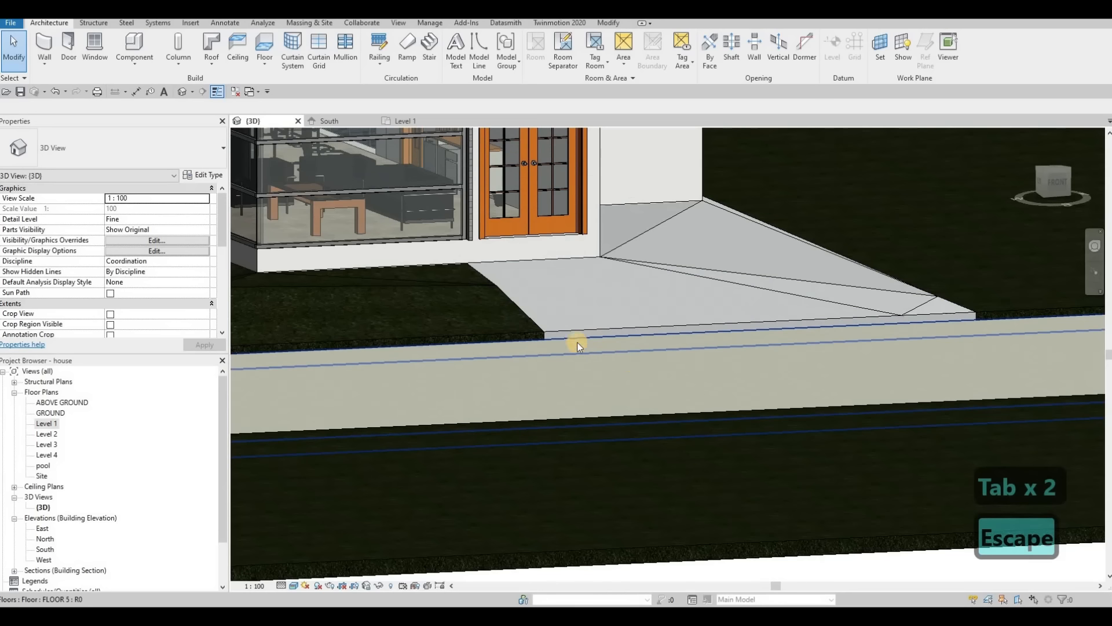
left_click(544, 331)
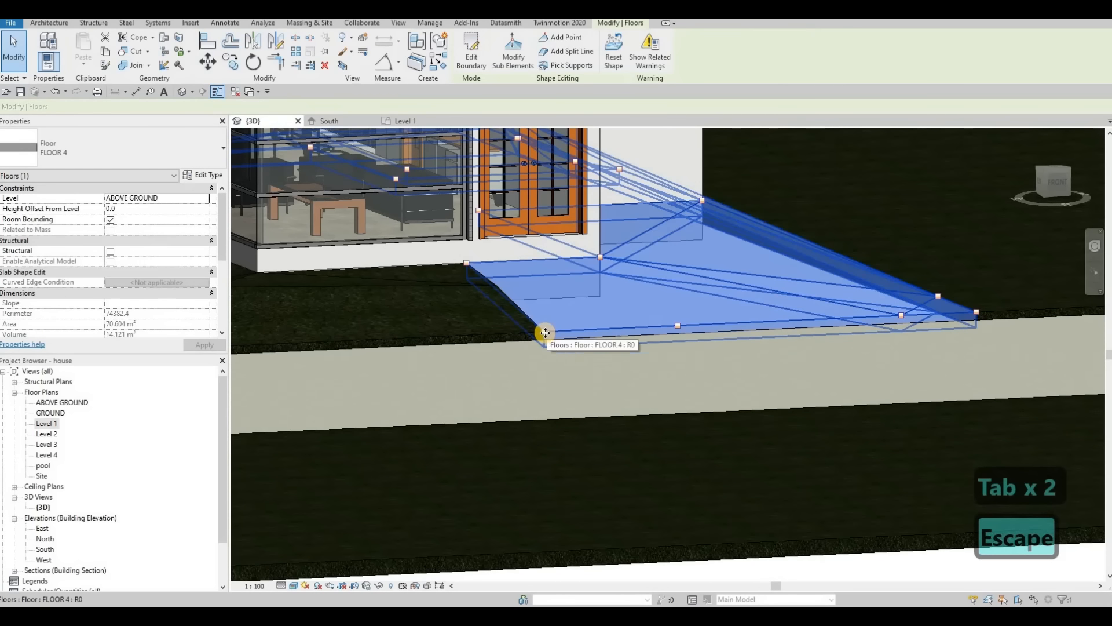
key("Tab")
key("Escape")
Step: Set the elevation of FLOOR 4's front corner point beside the grass slab, at the southwest, to -600
scroll(550, 330, "up", 5)
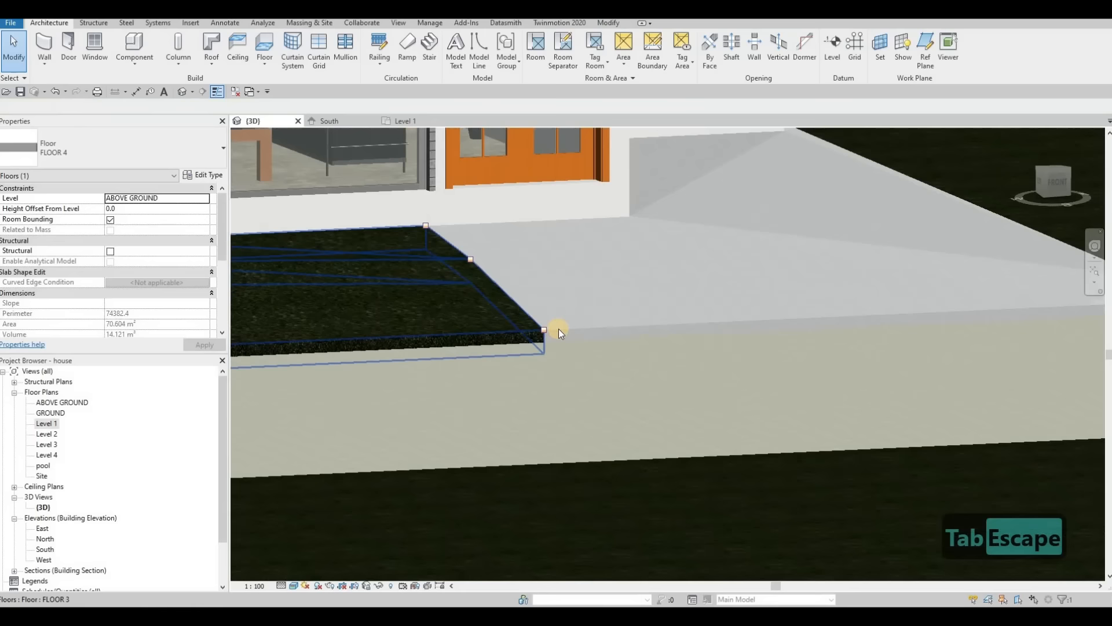
left_click(555, 330)
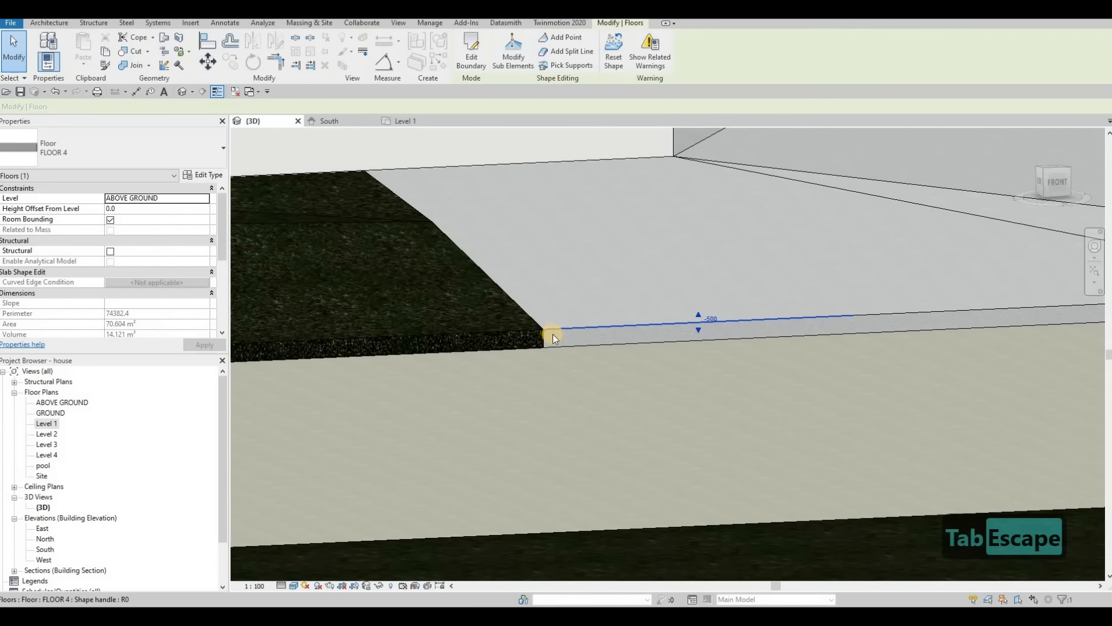
scroll(413, 437, "down", 5)
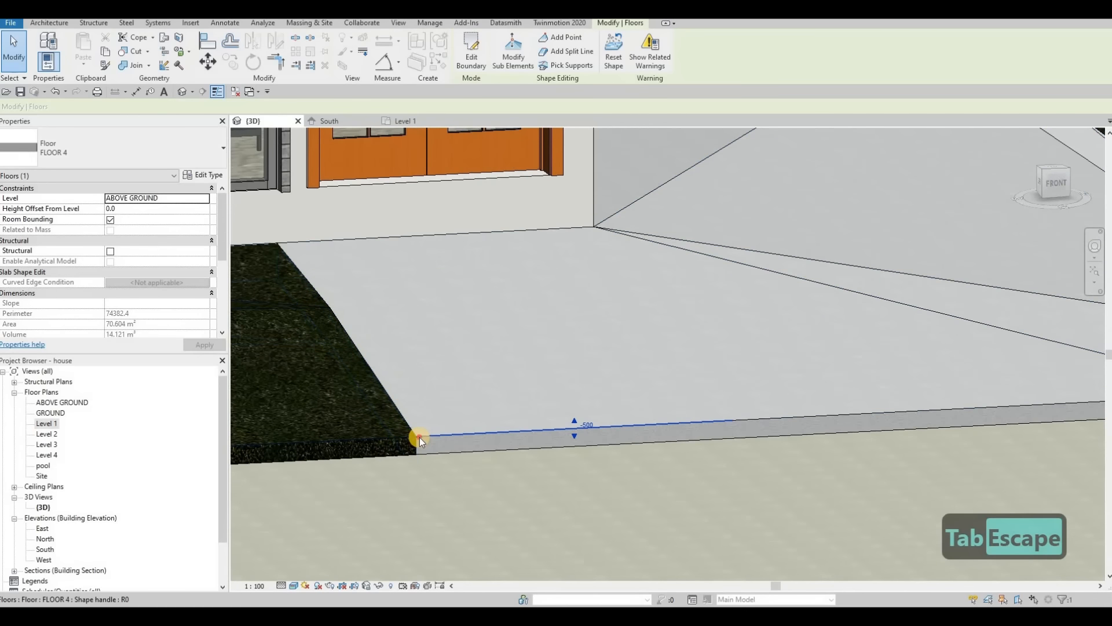
key("Tab")
key("Tab")
key("Escape")
key("Tab")
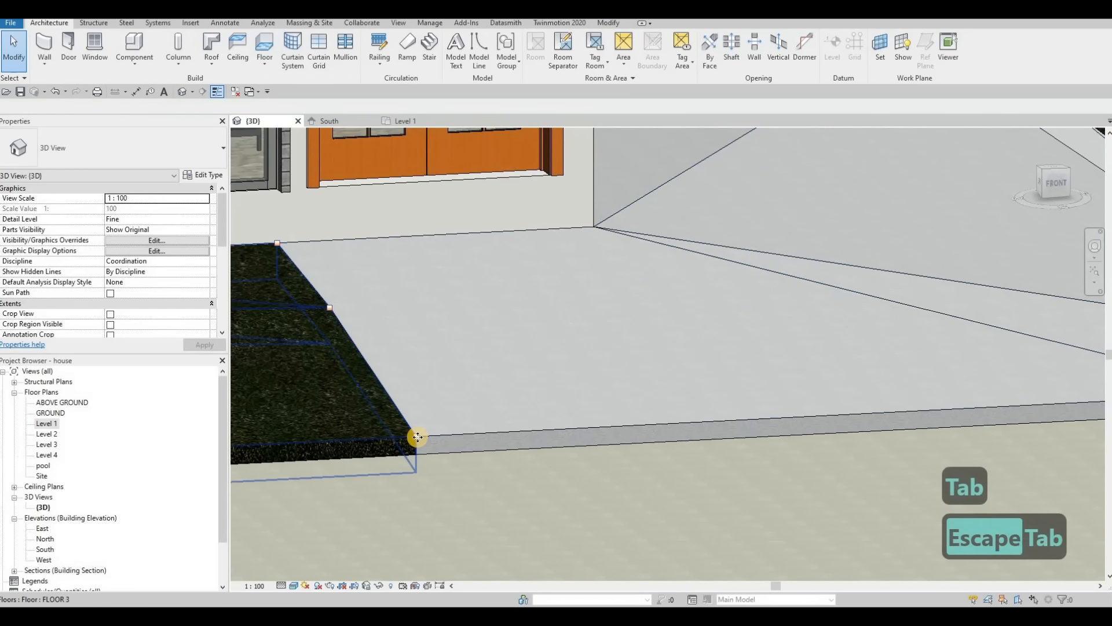
key("Tab")
key("Tab")
left_click(418, 436)
key("Tab")
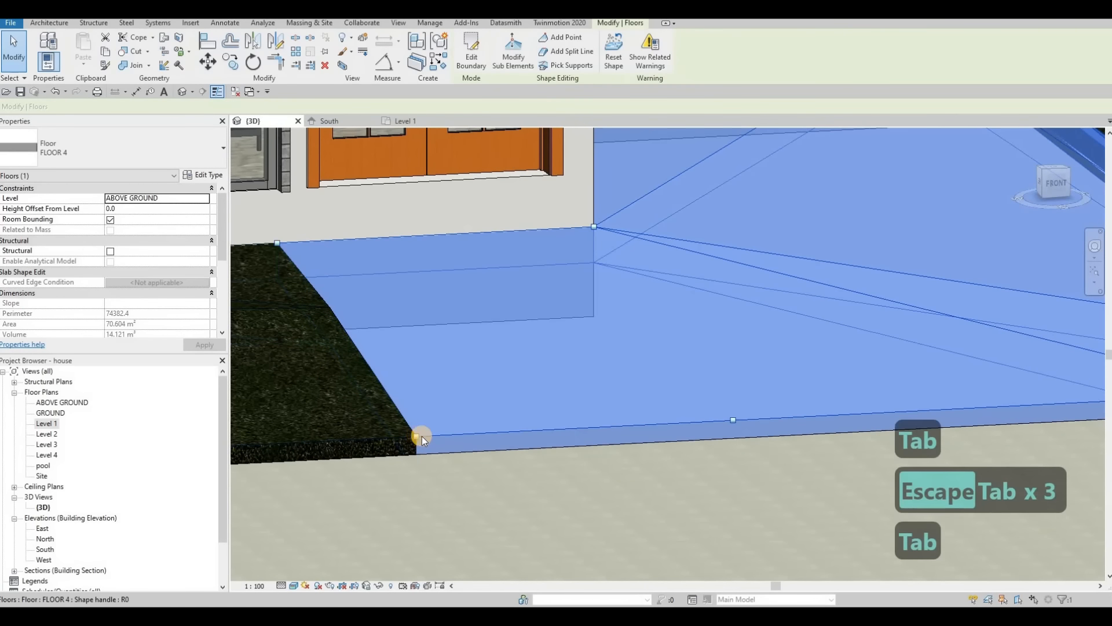
left_click(422, 436)
left_click(427, 433)
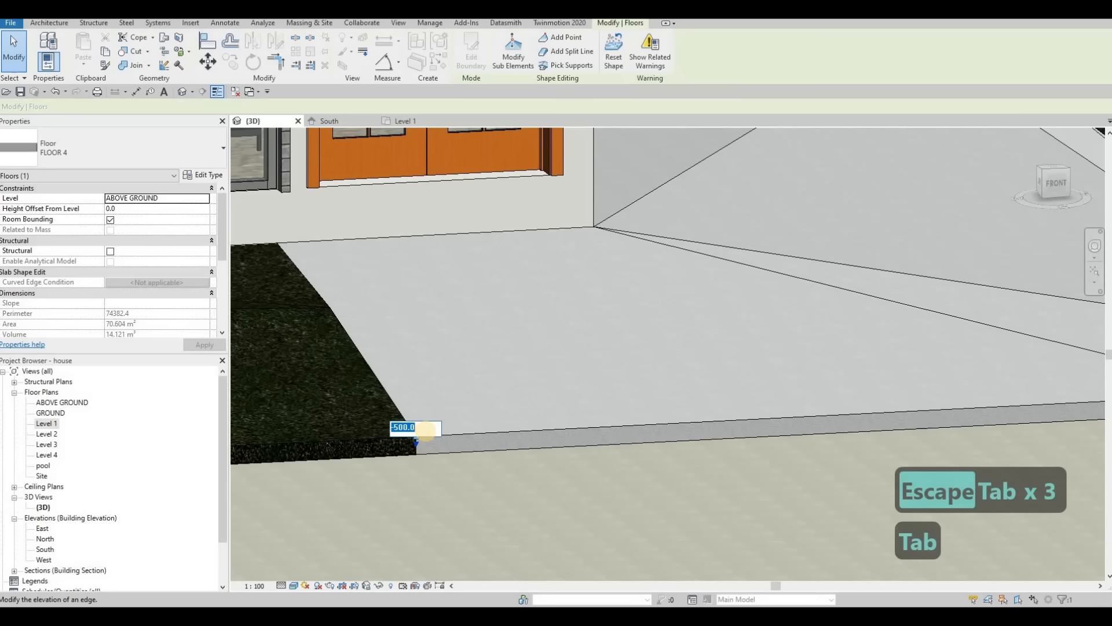
type("-600")
key("Return")
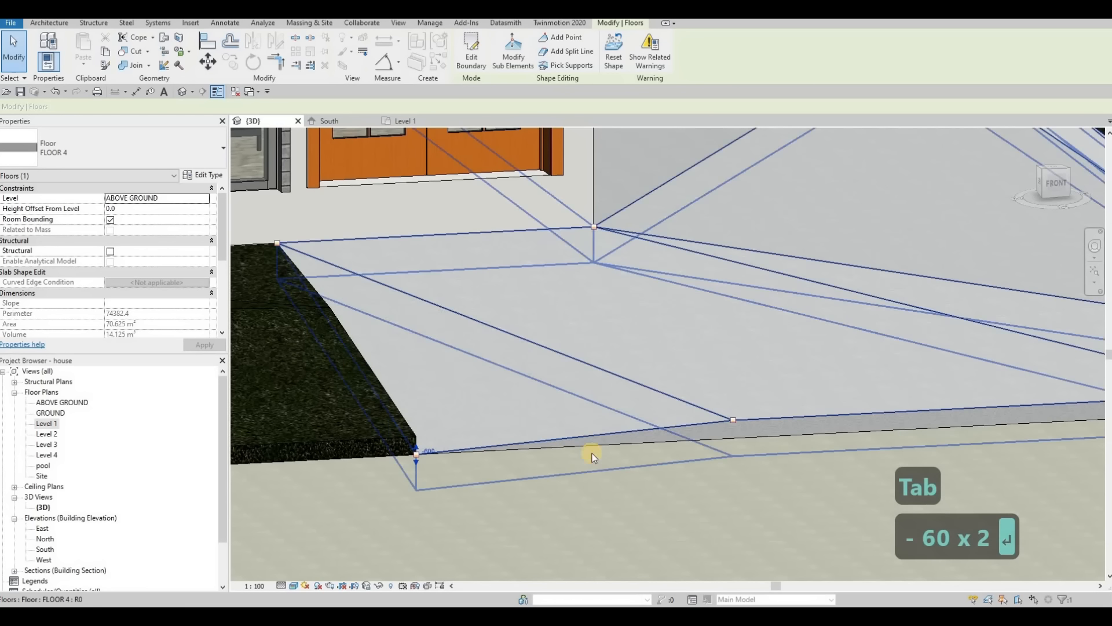
Step: Set the elevation of the next shape point along FLOOR 4's front edge, east of the lowered corner, to -600
scroll(620, 438, "down", 2)
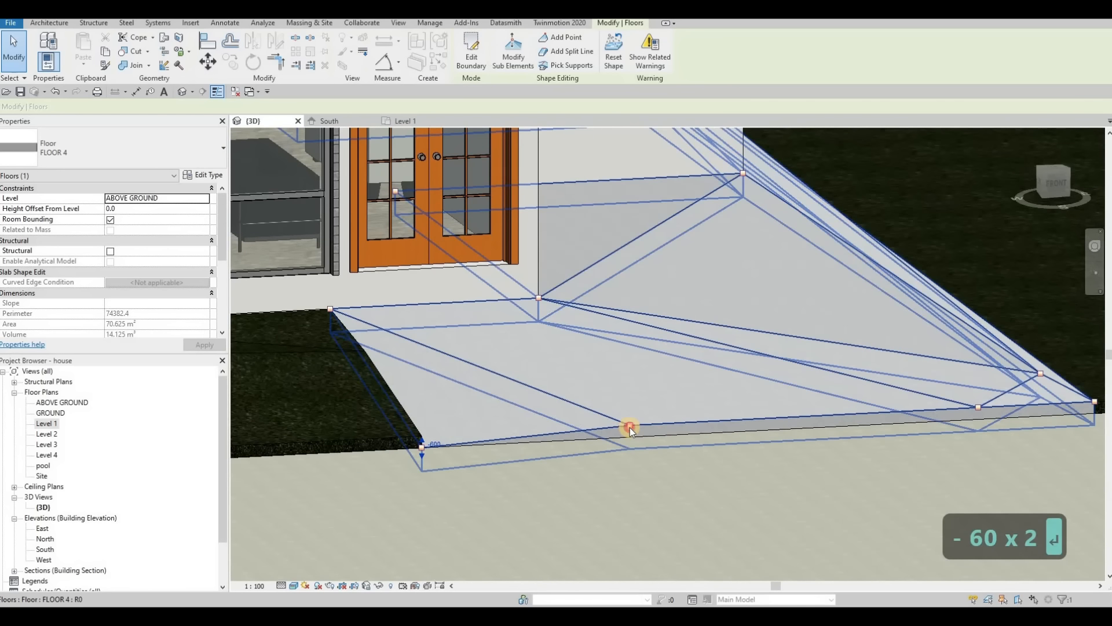
key("Escape")
key("Tab")
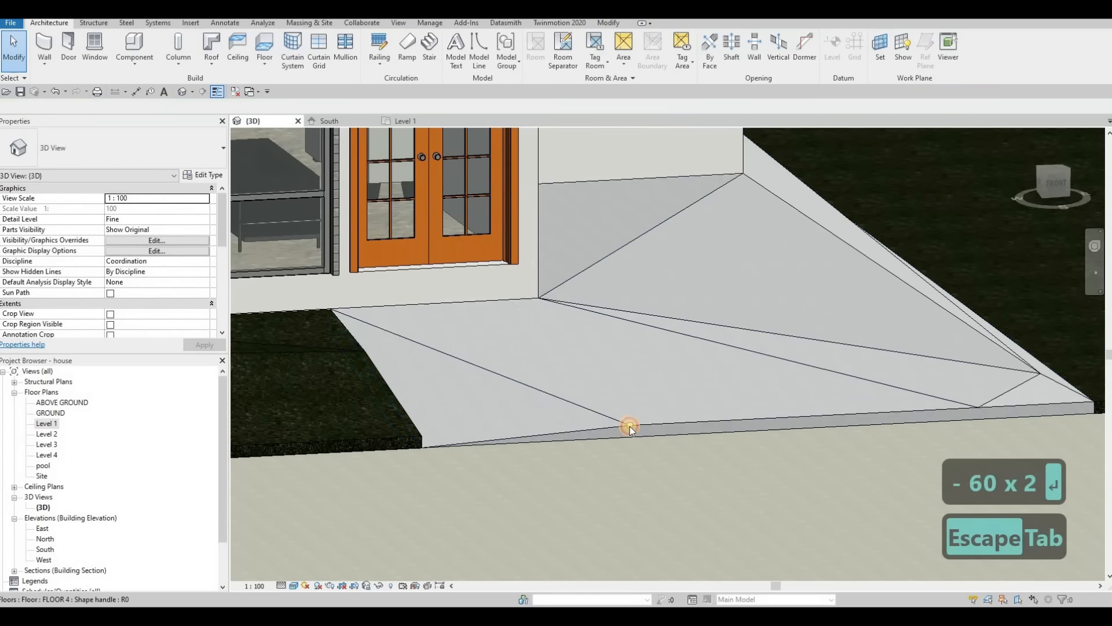
left_click(642, 424)
left_click(638, 418)
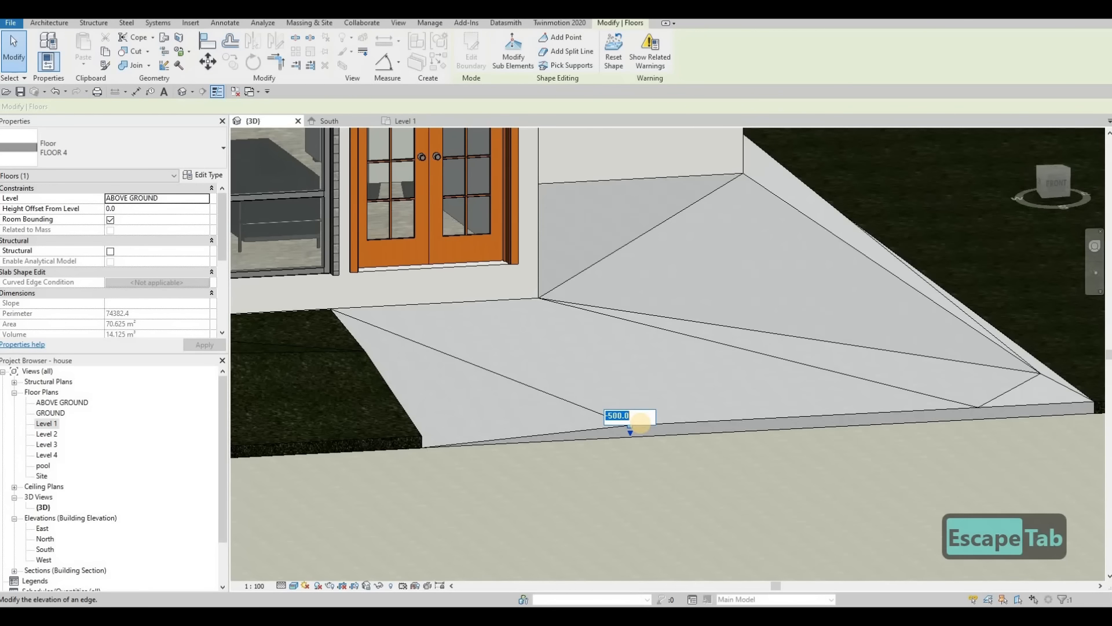
type("-600")
key("Return")
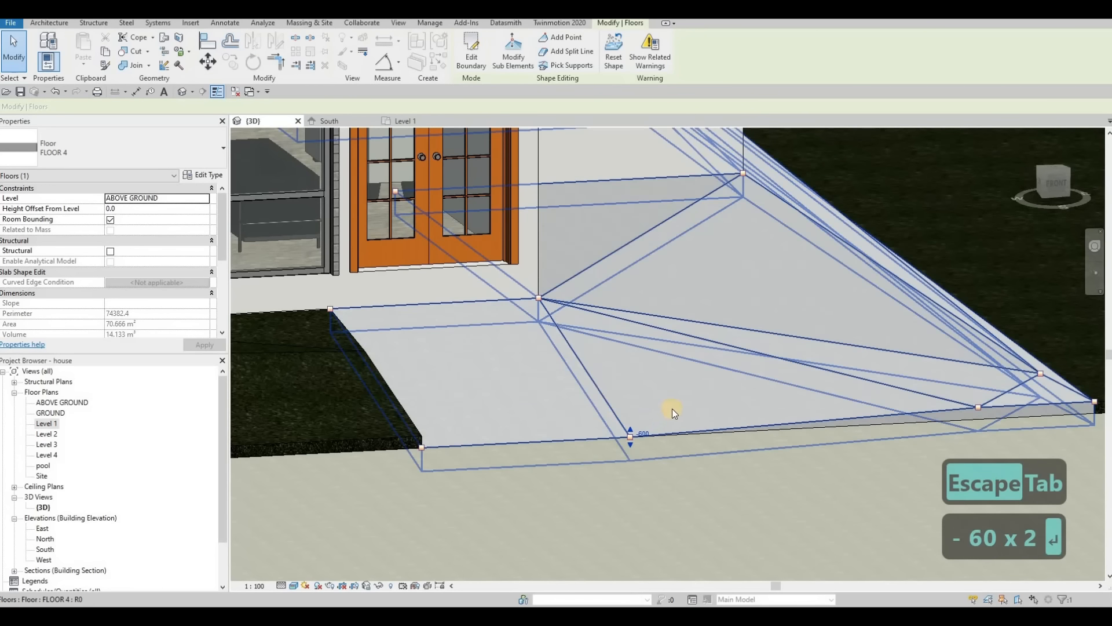
Step: Set the elevation of the front-edge shape point just west of FLOOR 4's southeast corner to -600
scroll(660, 409, "up", 3)
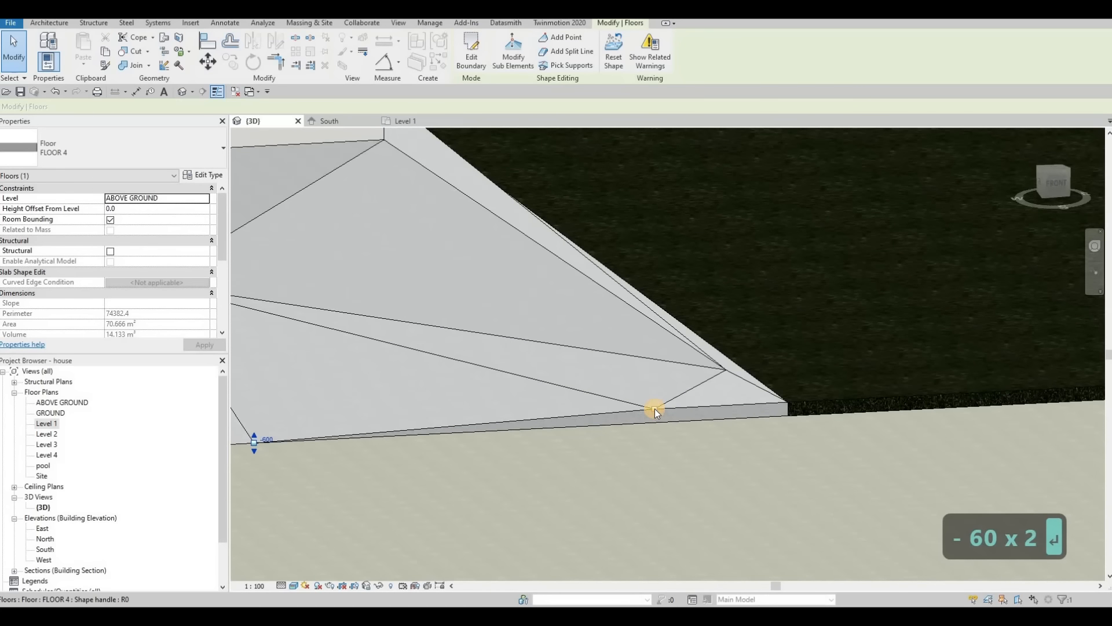
left_click(666, 404)
left_click(666, 403)
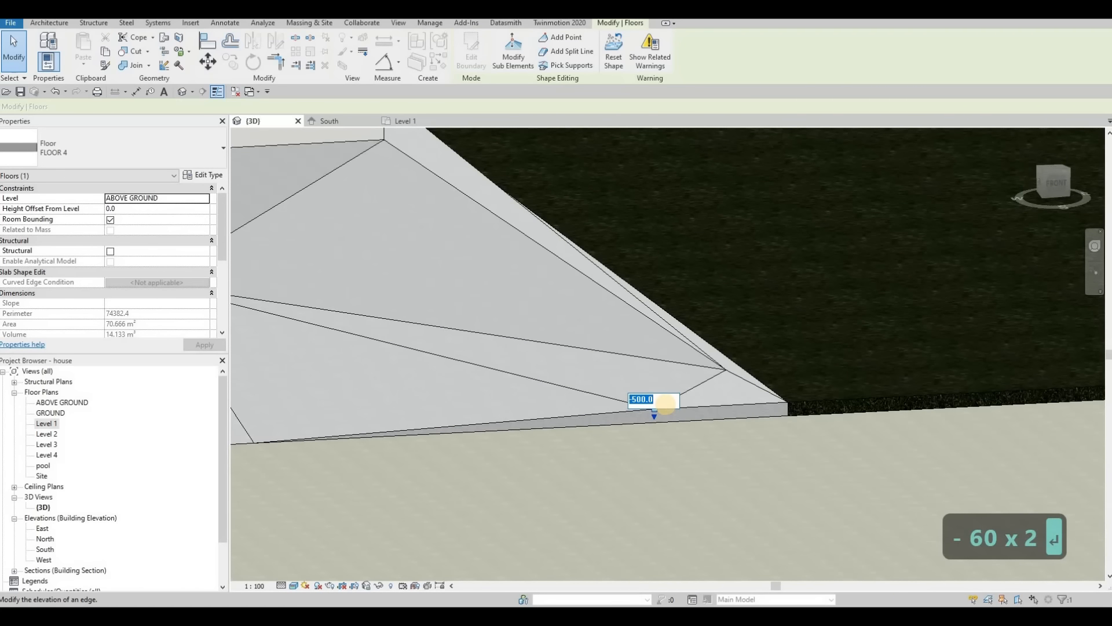
type("-600")
key("Return")
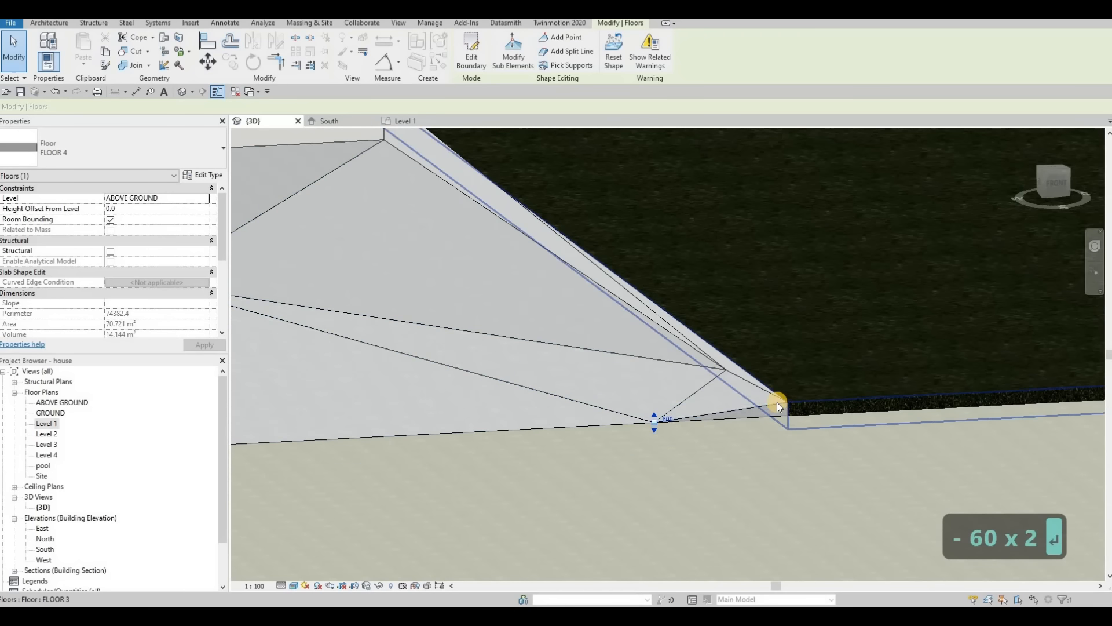
Step: Lower FLOOR 4's southeast corner point to an elevation of -600 and finish editing the slab's shape
key("Tab")
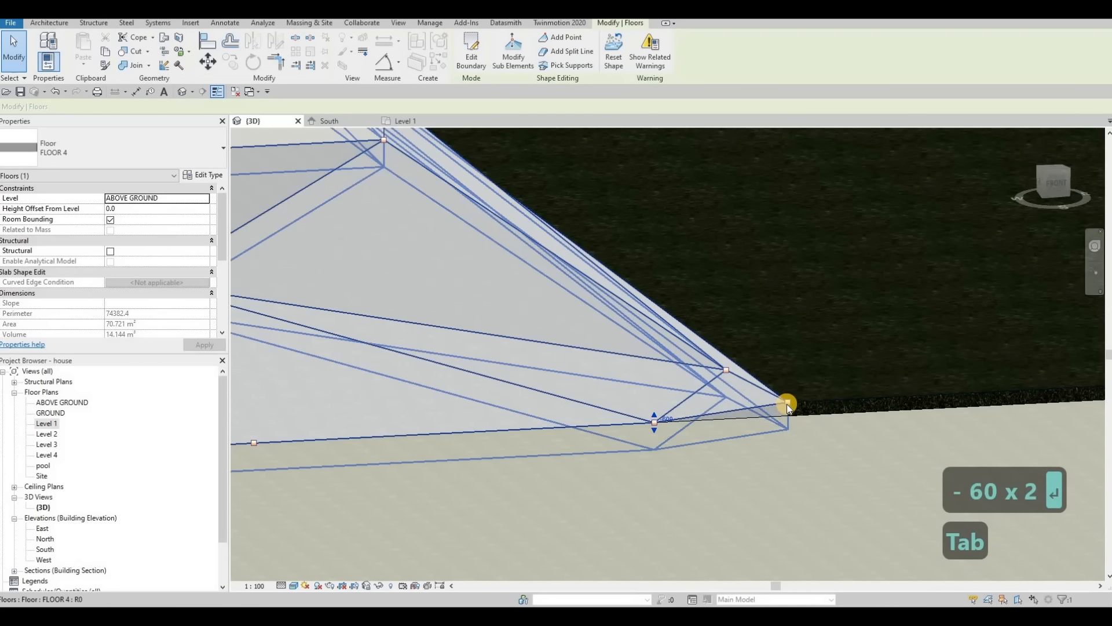
left_click(788, 402)
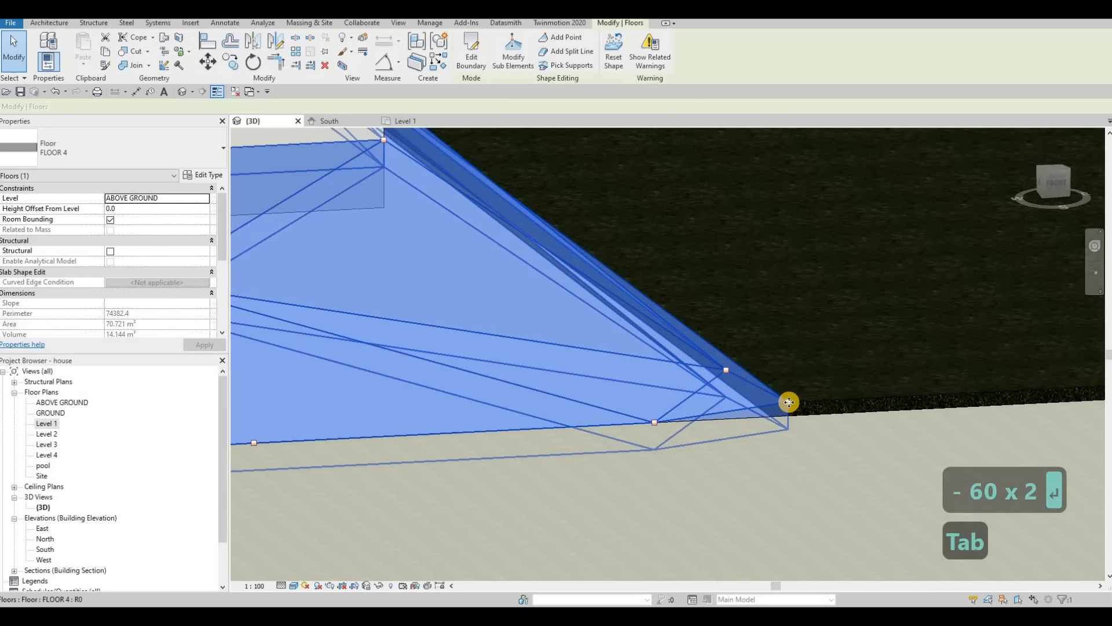
key("Escape")
key("Tab")
key("Tab")
left_click(788, 403)
type("-600")
key("Return")
key("Escape")
Step: Examine FLOOR 4's lowered front edge up close and the whole house with its surrounding slabs from several angles
scroll(787, 403, "down", 2)
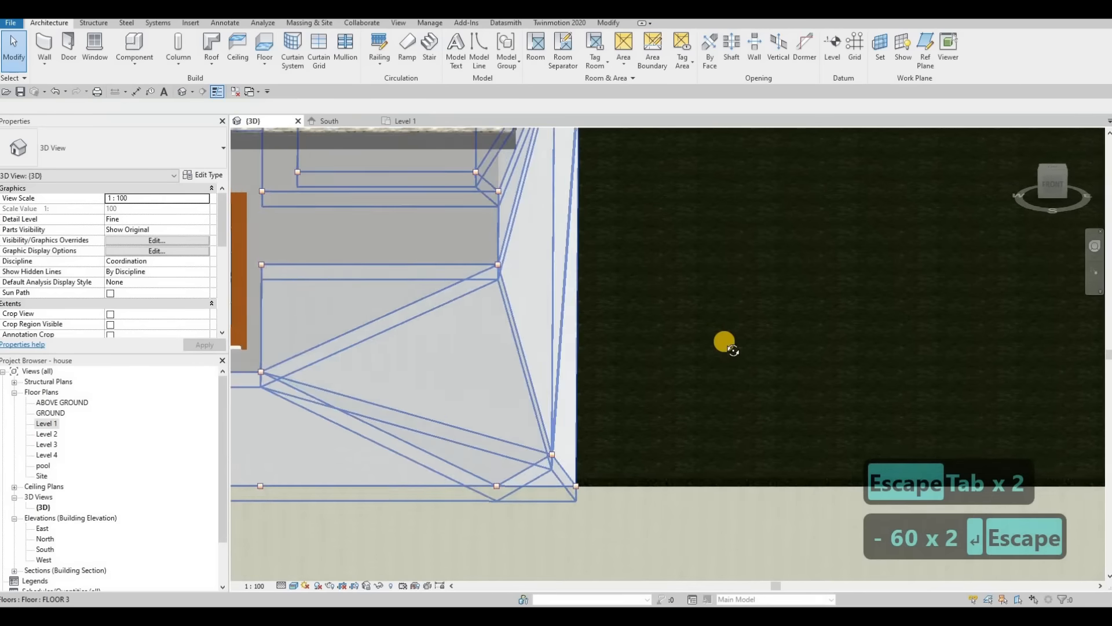
middle_click_drag(726, 345, 822, 298, "shift")
scroll(811, 306, "up", 2)
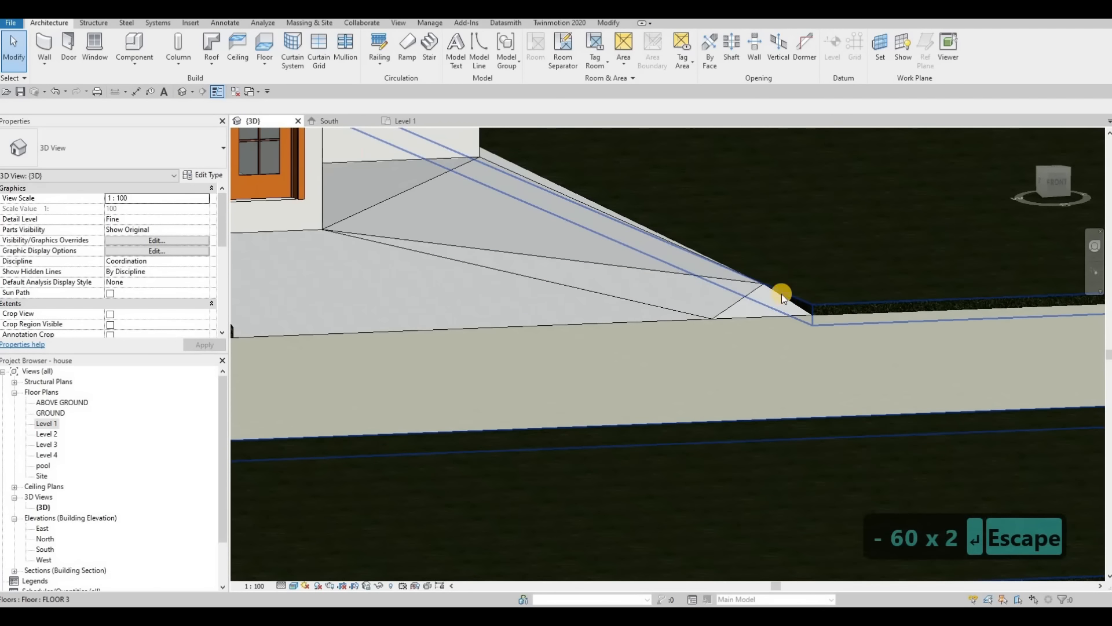
scroll(783, 294, "down", 1)
middle_click_drag(731, 309, 637, 356, "shift")
scroll(626, 354, "down", 2)
middle_click_drag(550, 376, 672, 368)
scroll(627, 363, "down", 2)
middle_click_drag(602, 392, 823, 397)
scroll(824, 398, "down", 2)
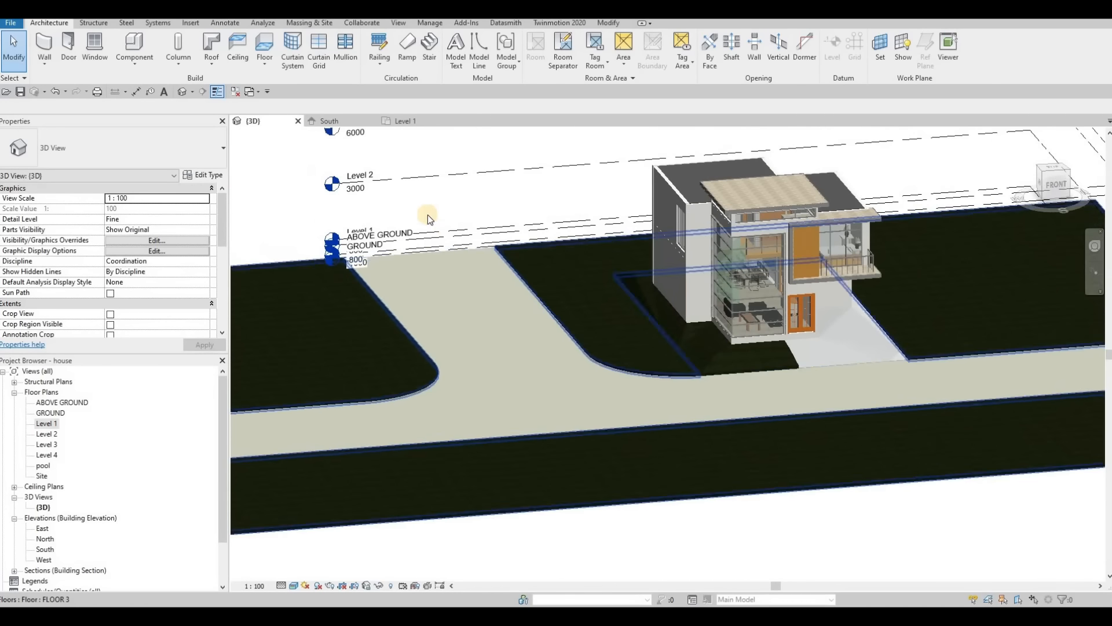
middle_click_drag(432, 223, 419, 225)
key("F1")
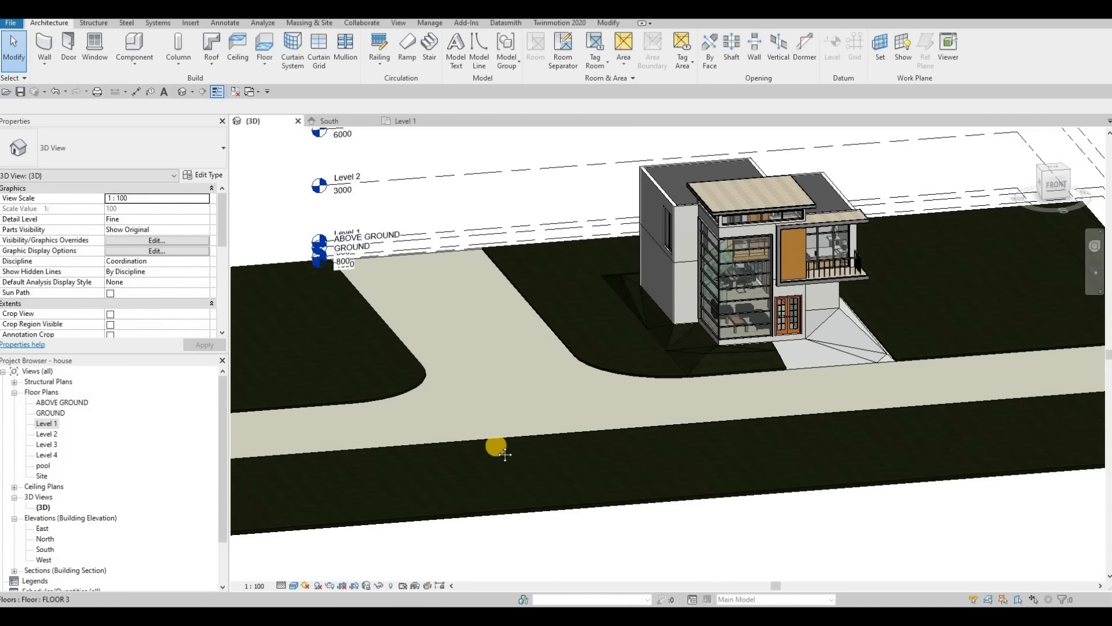
middle_click_drag(492, 473, 501, 408, "shift")
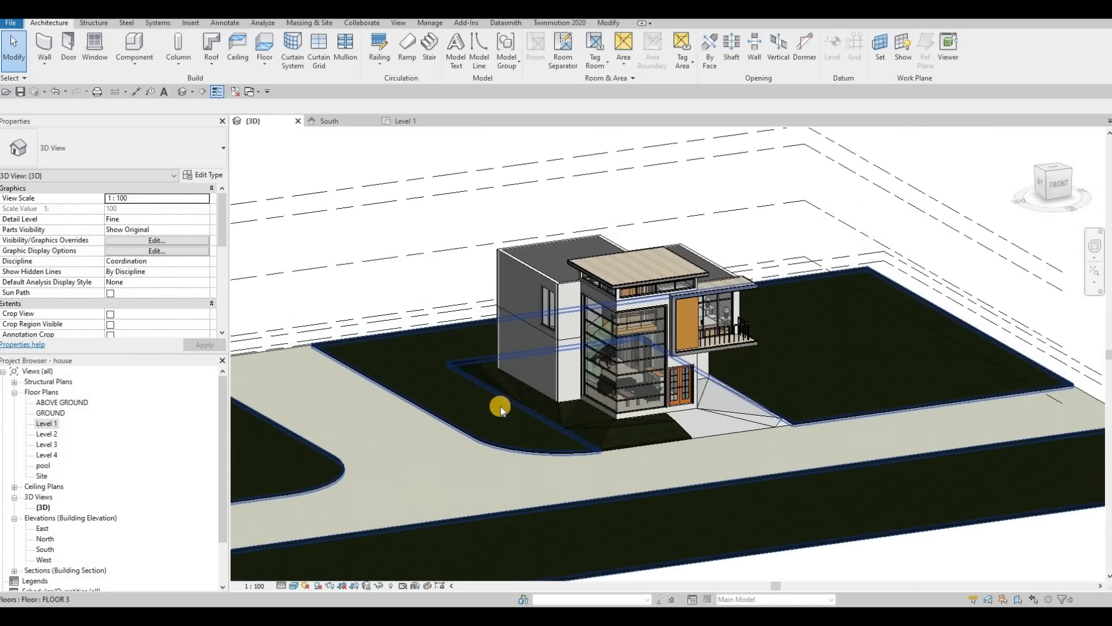